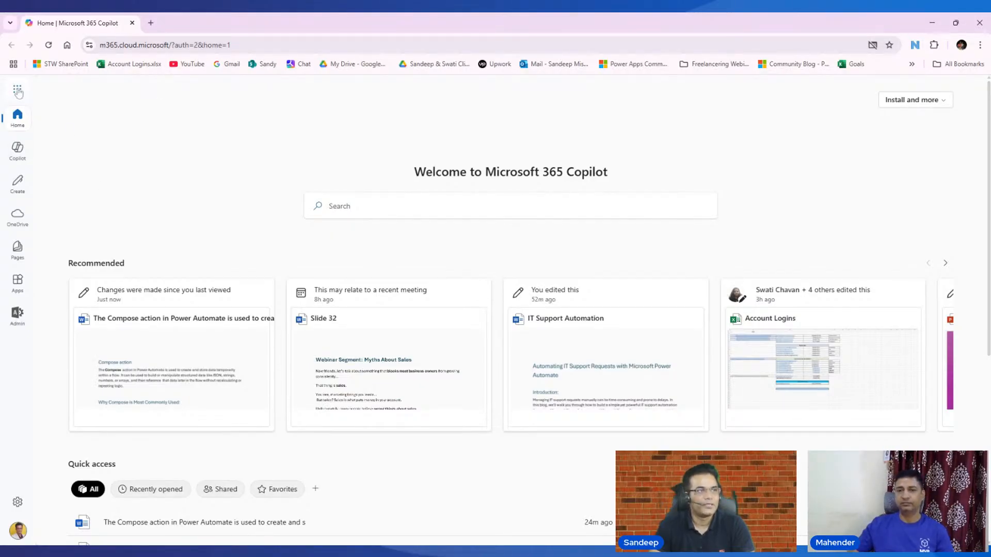
- Launch Power Automate in a new tab from the Microsoft 365 app launcher
click(18, 91)
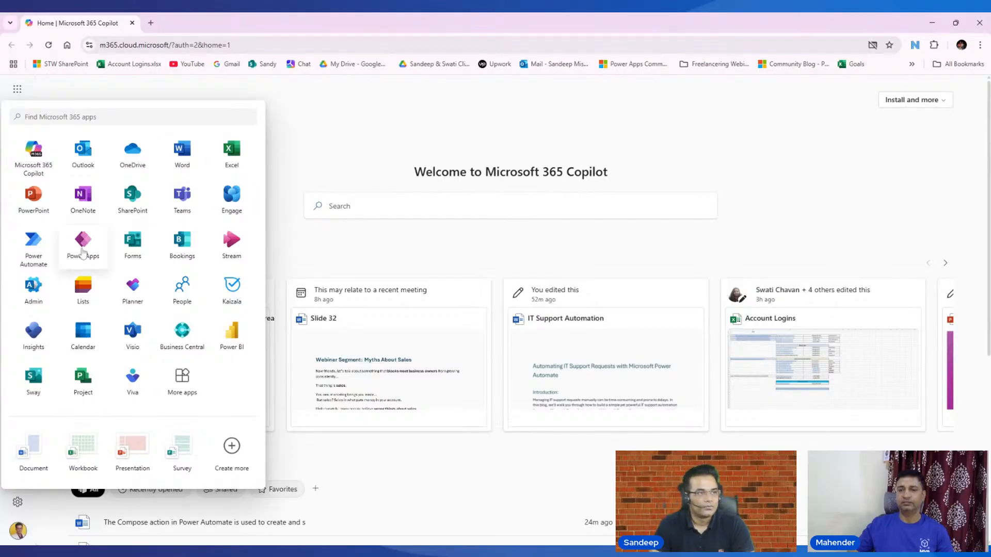
click(34, 248)
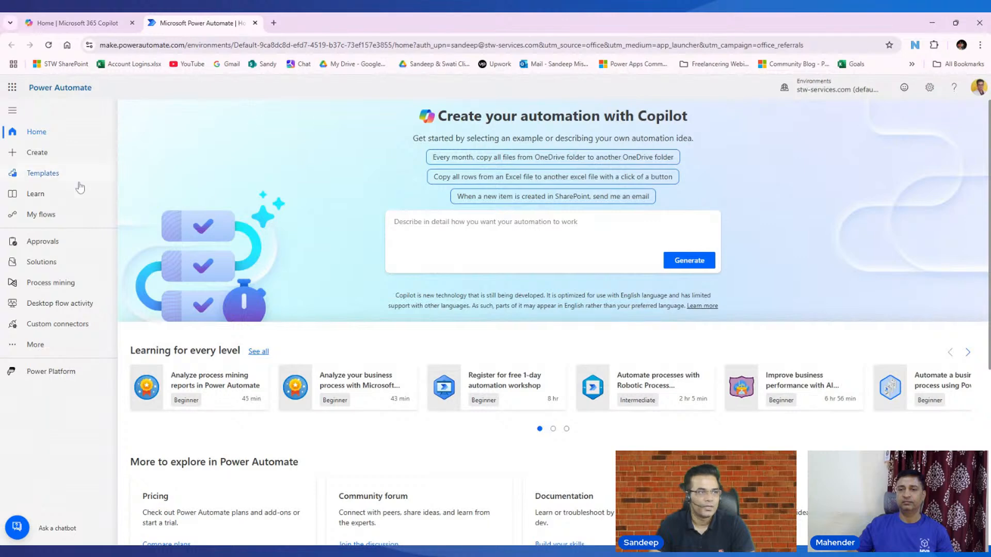
- Create an automated cloud flow triggered by Microsoft Forms 'When a new response is submitted'
click(37, 154)
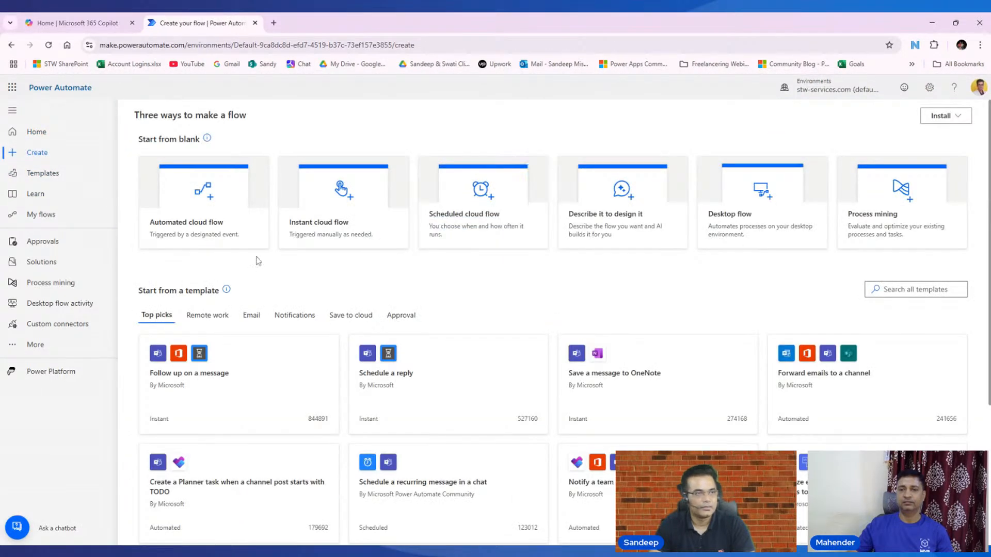
click(198, 230)
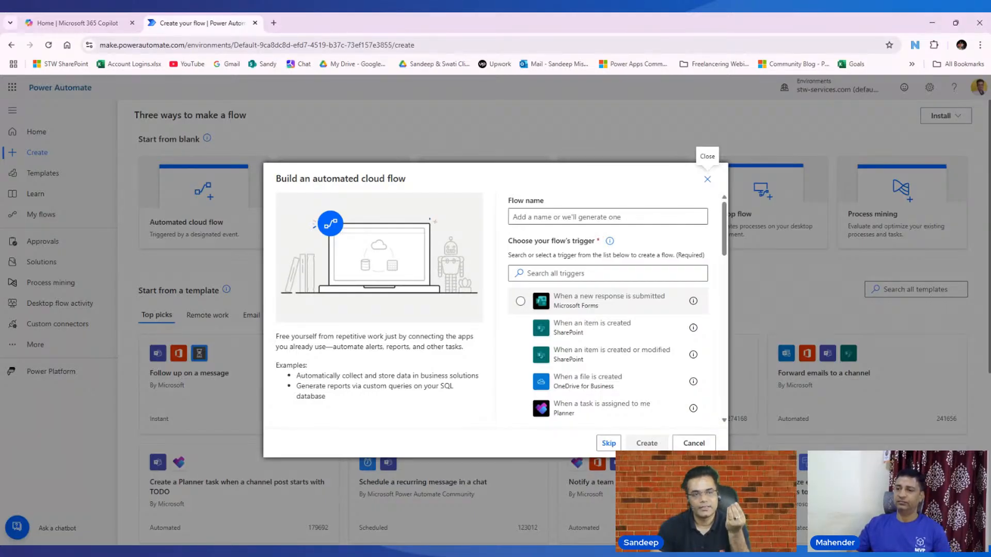
click(570, 303)
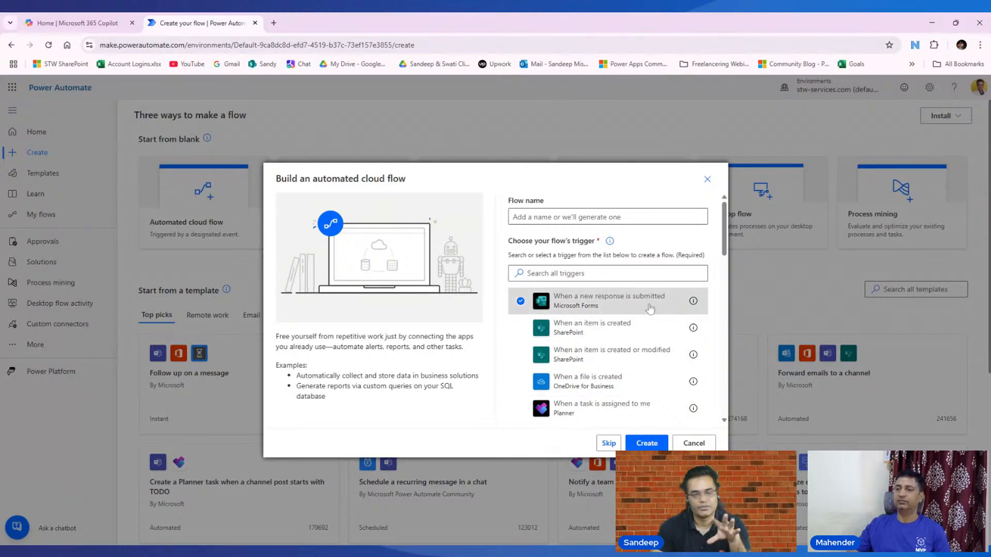
click(657, 441)
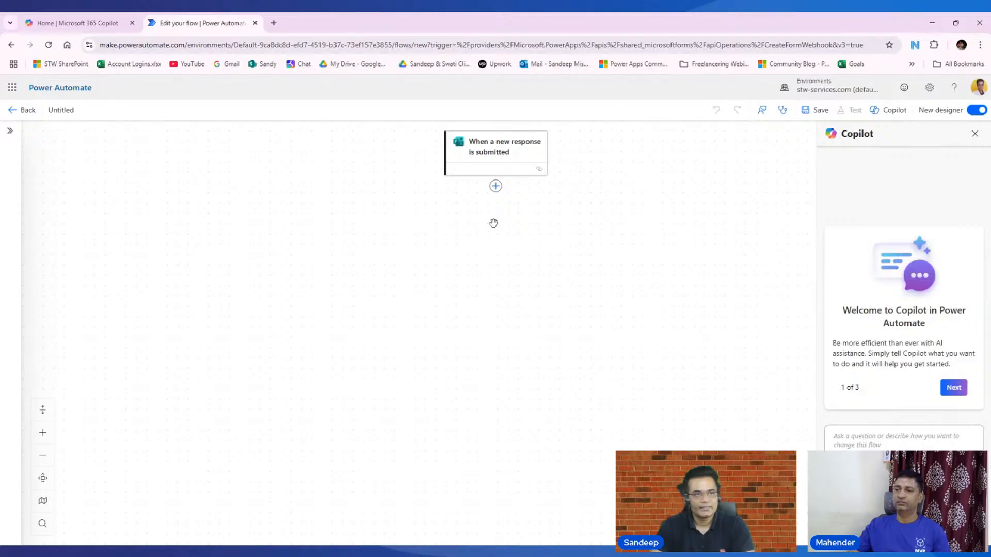
- Open the trigger's settings, then bring up the Microsoft 365 app list on the home tab
click(499, 159)
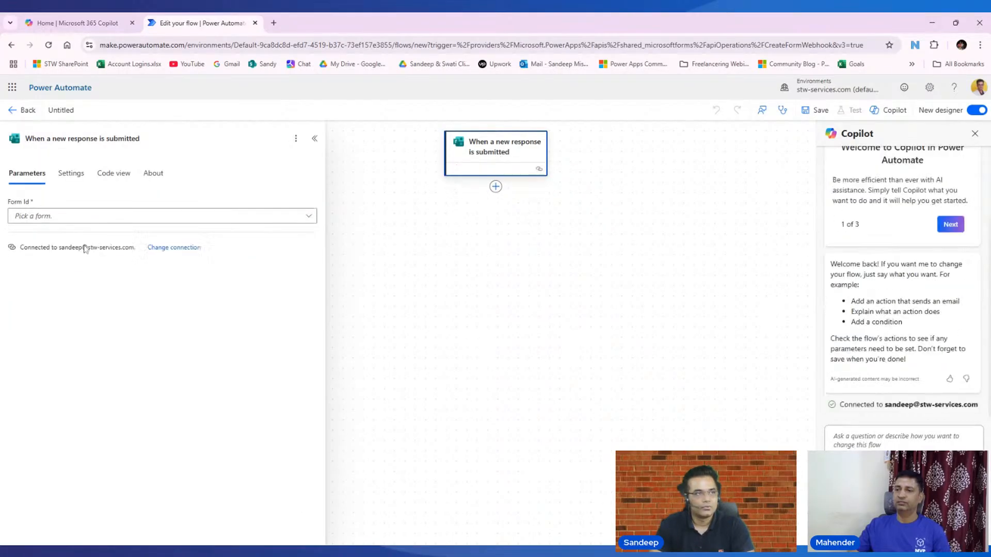
click(75, 28)
click(19, 90)
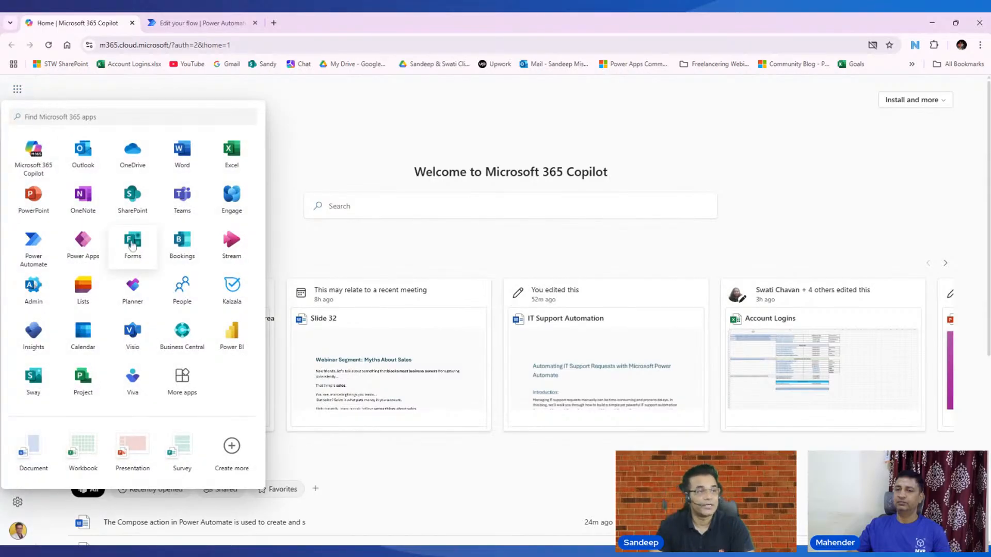
- Open Microsoft Forms in a new tab and browse the list of forms
right_click(133, 246)
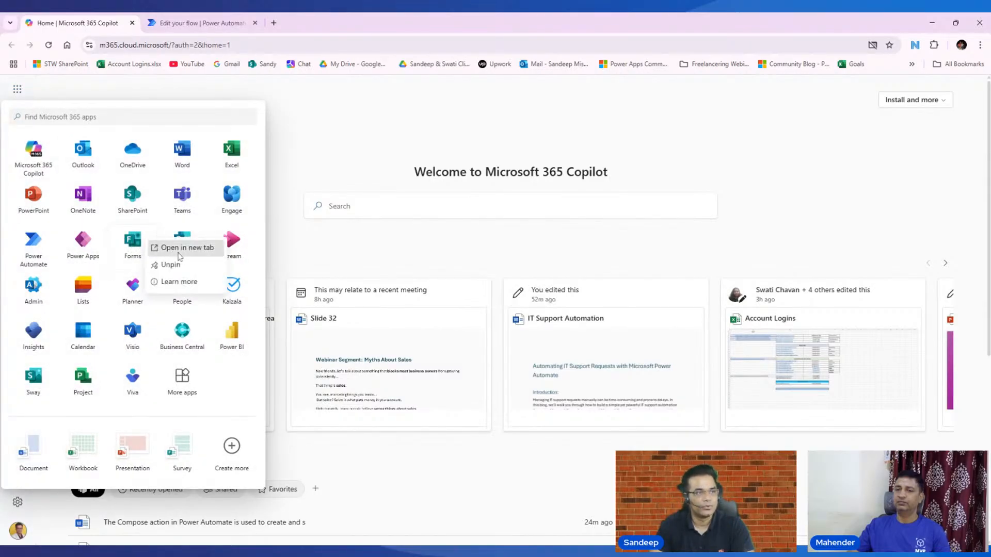
click(133, 247)
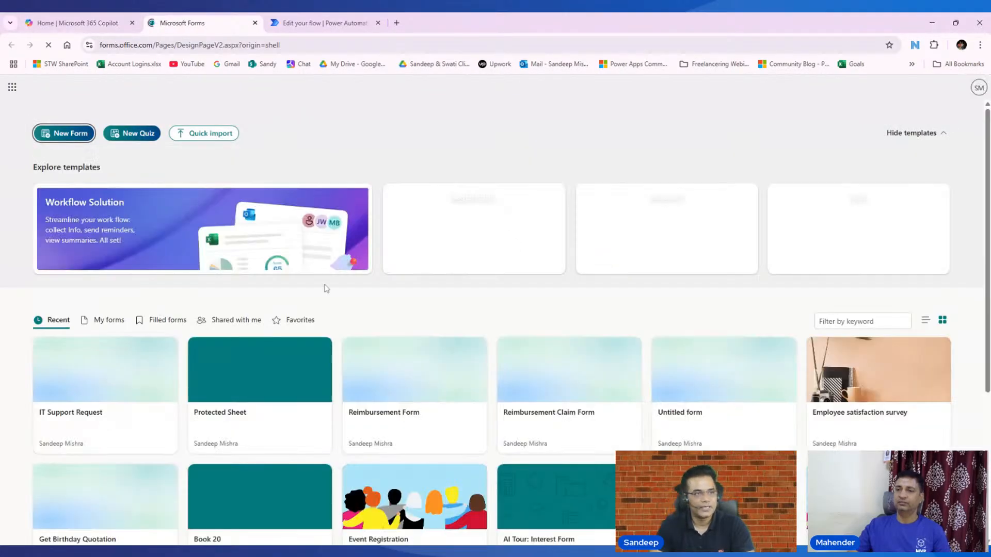
scroll(93, 362, down, 1)
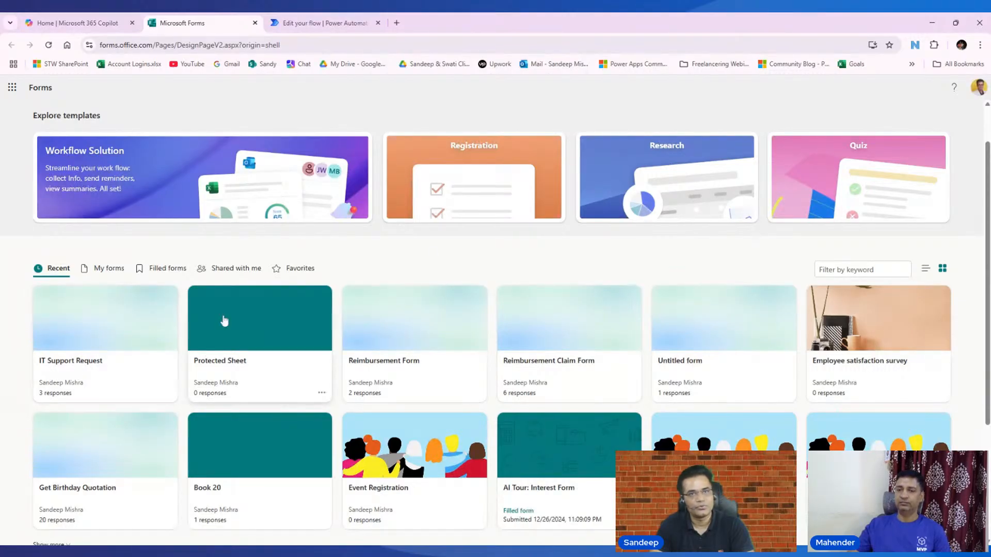
scroll(216, 211, up, 1)
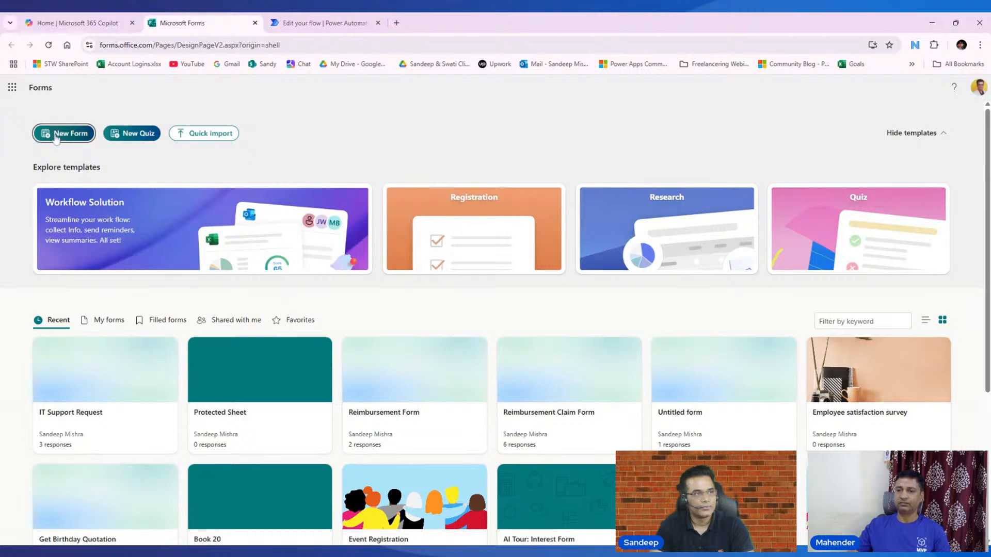
- Review the five questions of the IT Support Request form, then go back to the flow
click(64, 416)
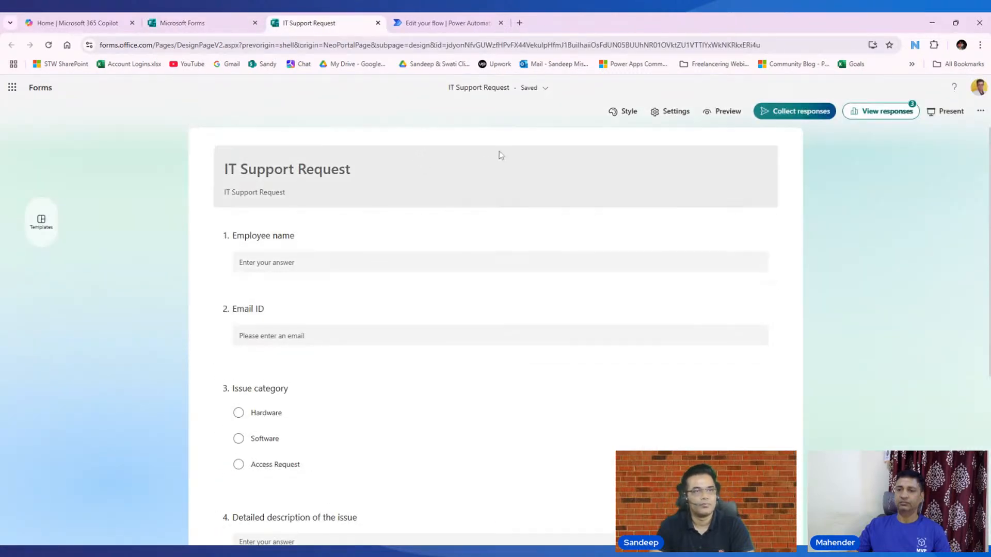
scroll(371, 276, down, 5)
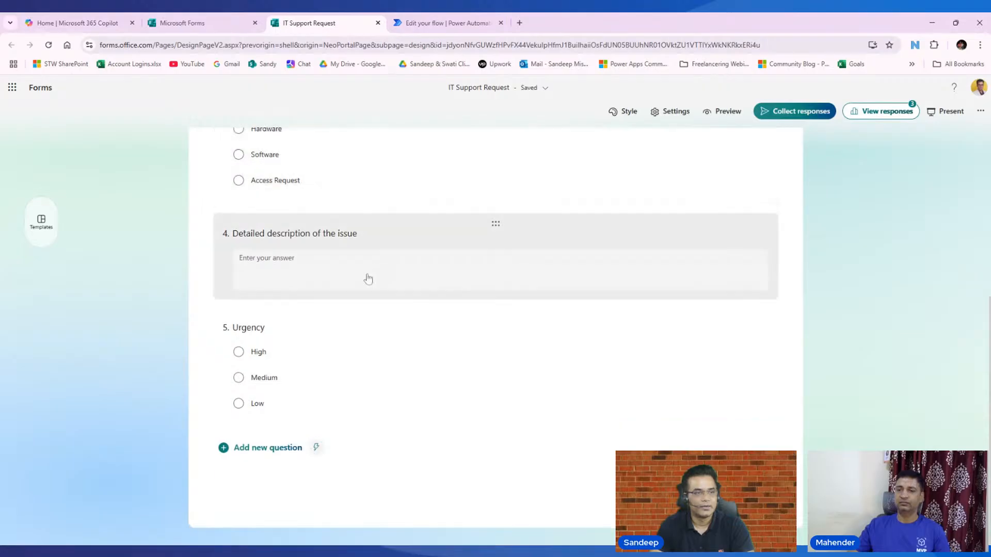
click(257, 451)
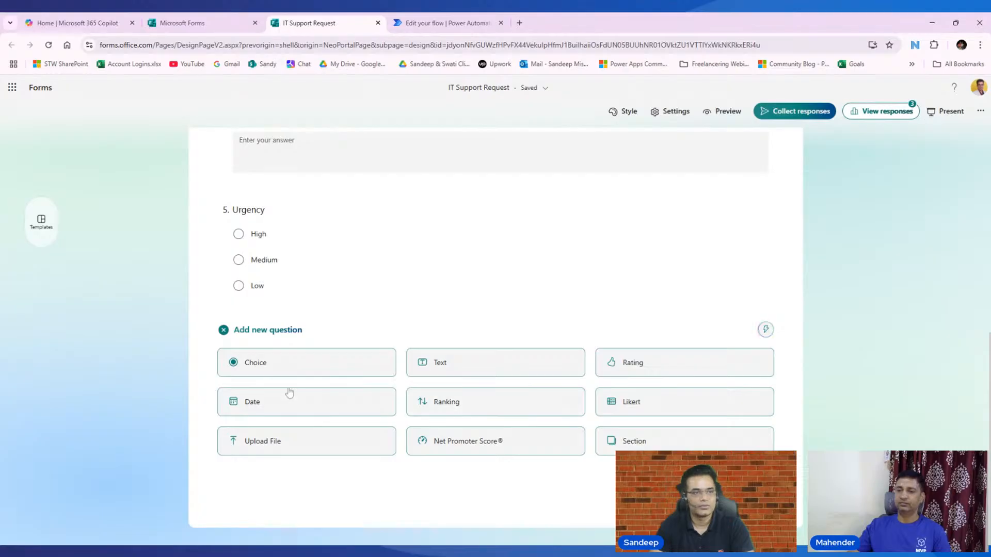
scroll(343, 396, up, 7)
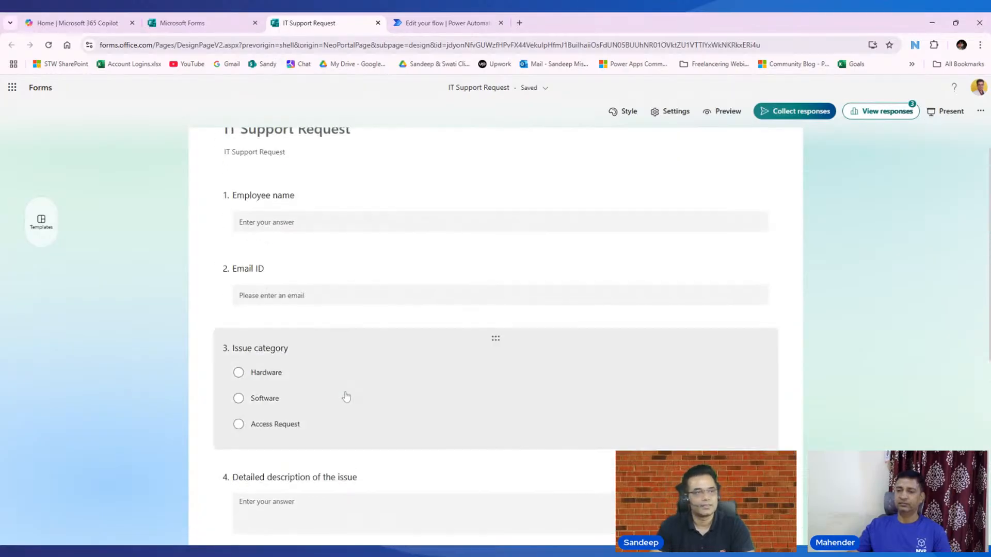
scroll(345, 394, up, 1)
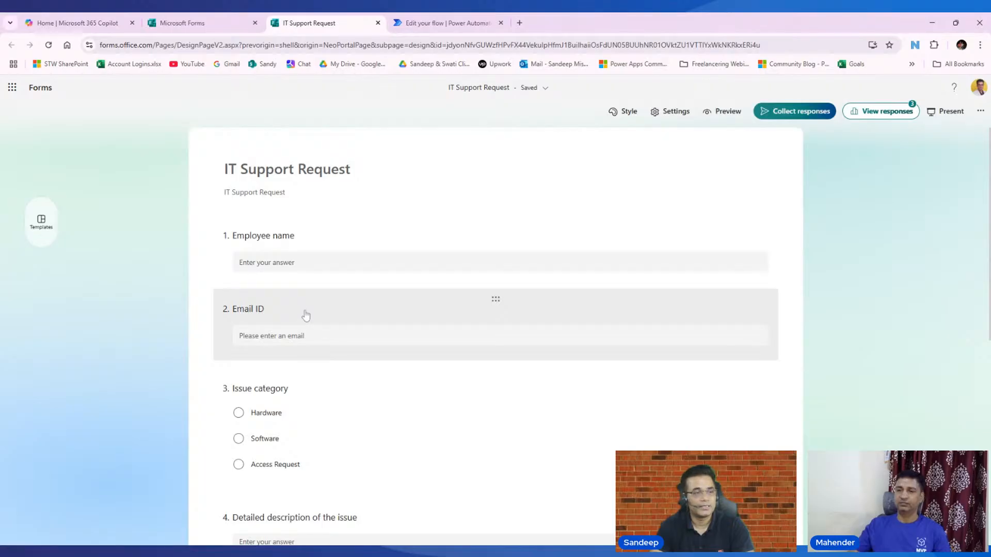
scroll(305, 315, down, 1)
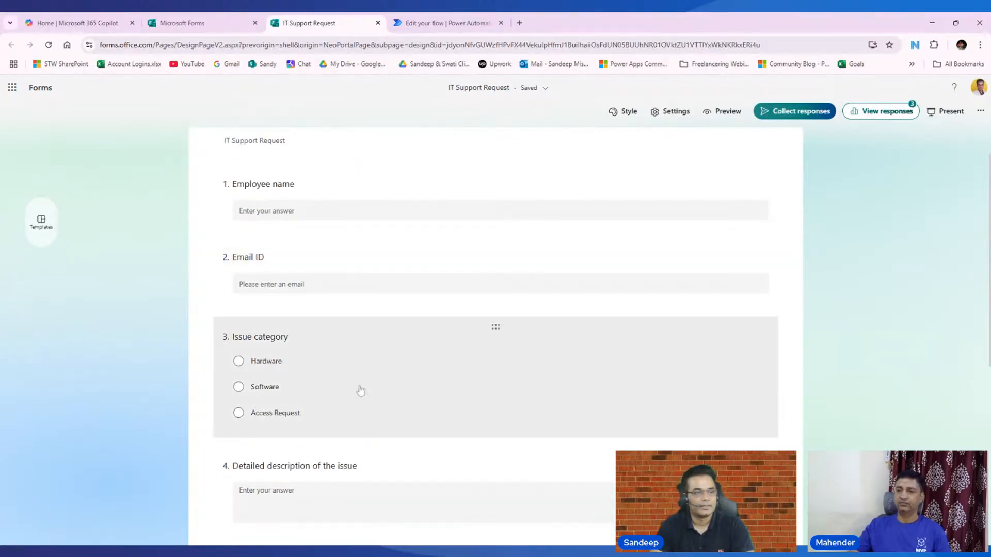
scroll(360, 391, down, 3)
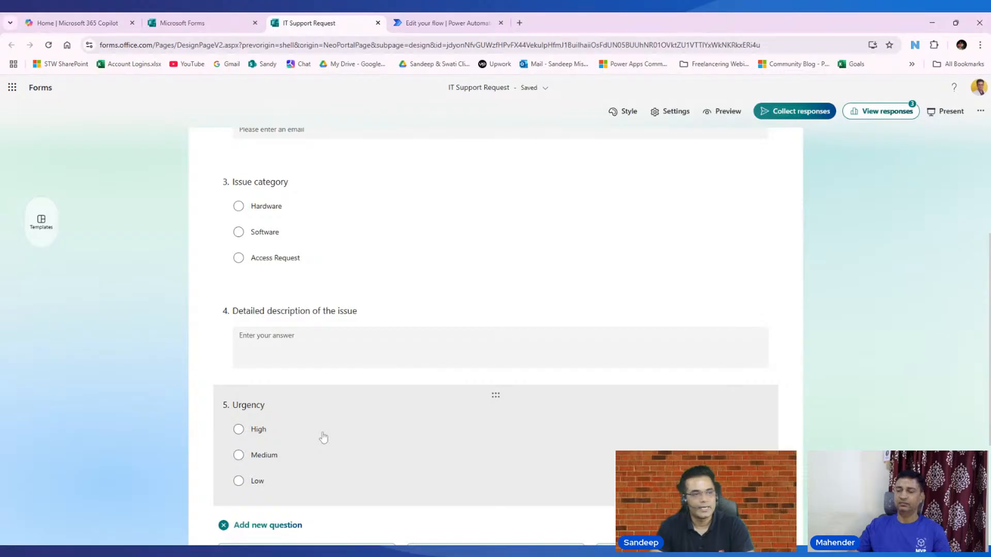
scroll(502, 258, up, 3)
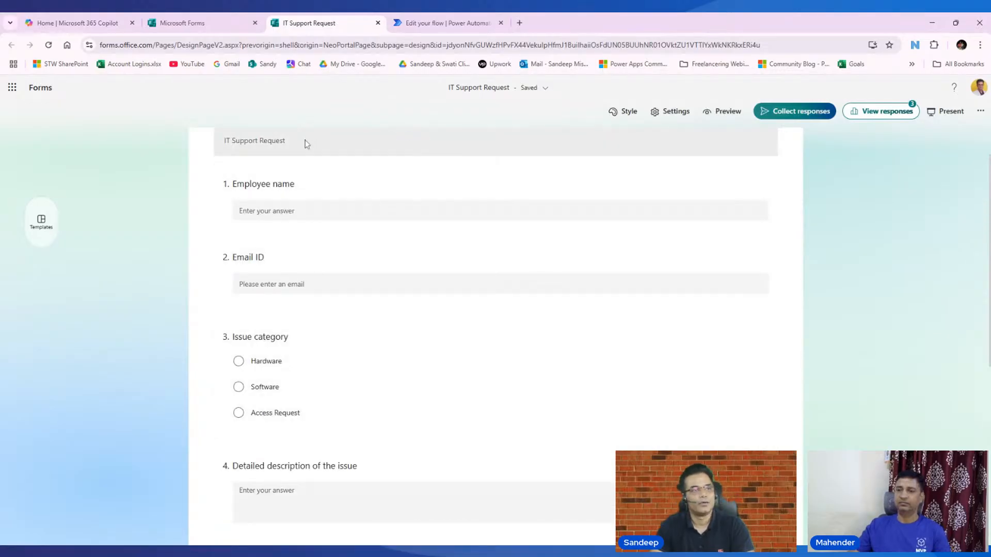
scroll(304, 143, up, 1)
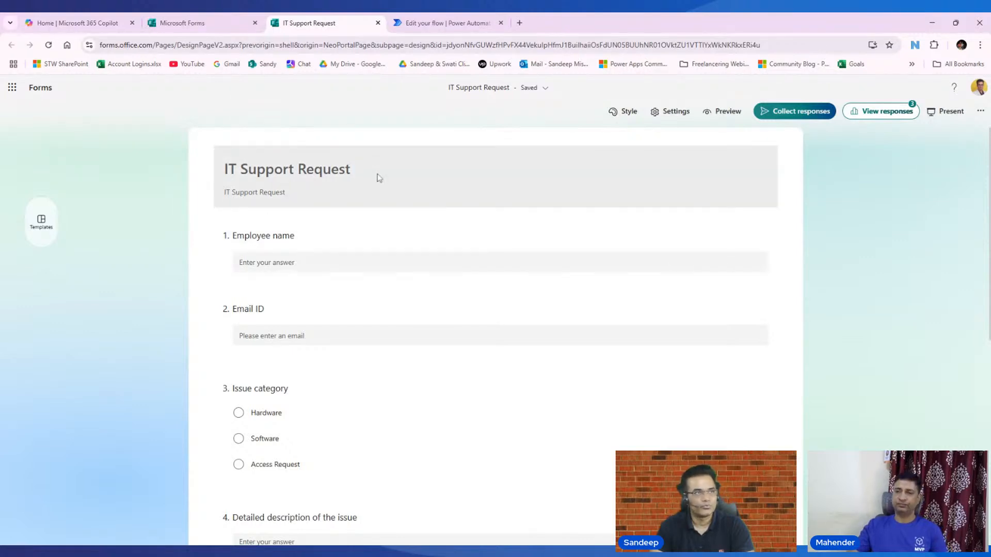
click(448, 22)
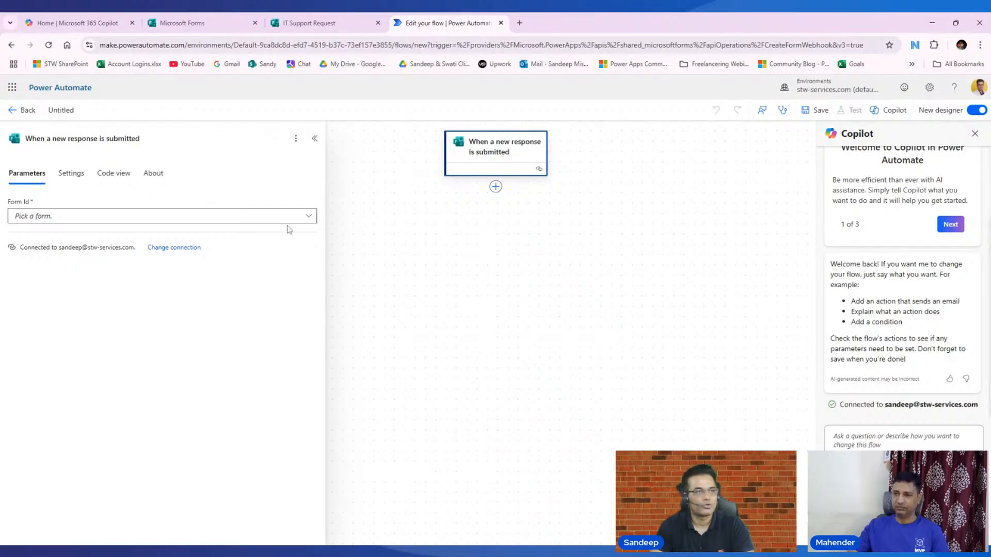
- Set the trigger's form to IT Support Request and add a Get response details action
click(308, 216)
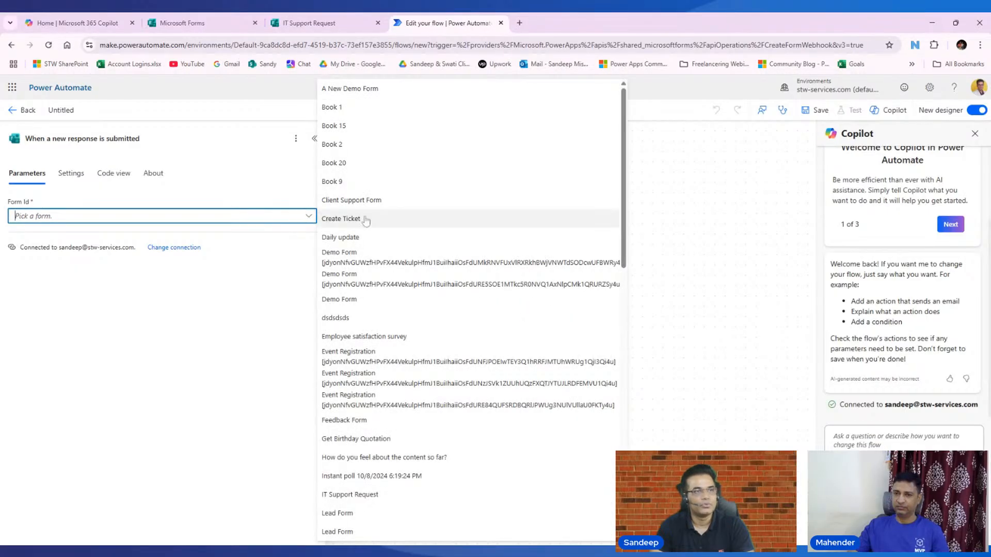
click(350, 495)
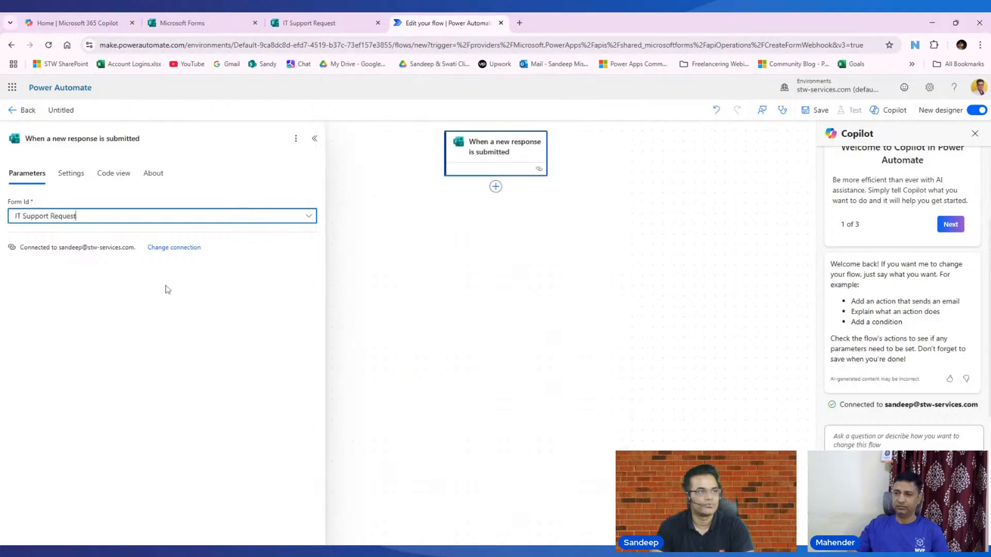
click(496, 187)
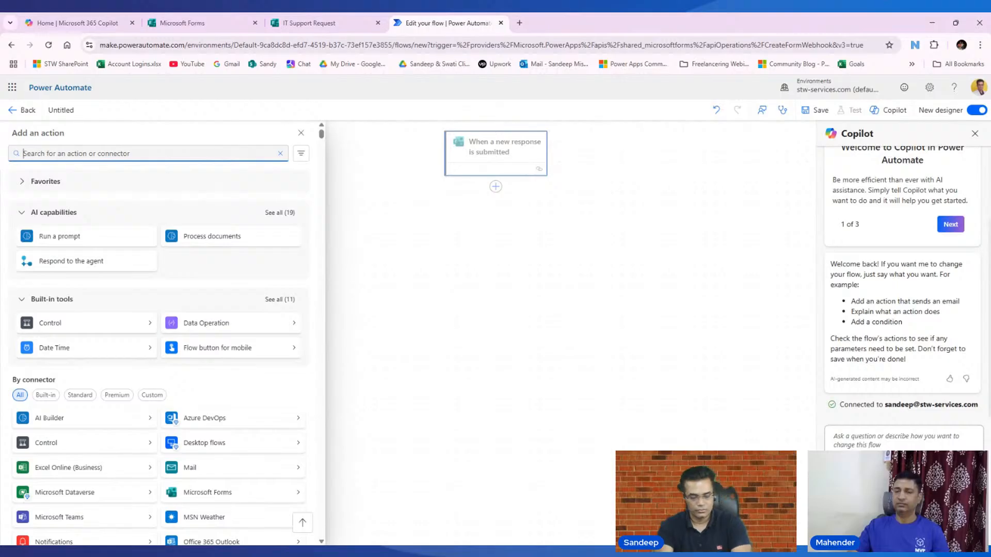
text(Get form)
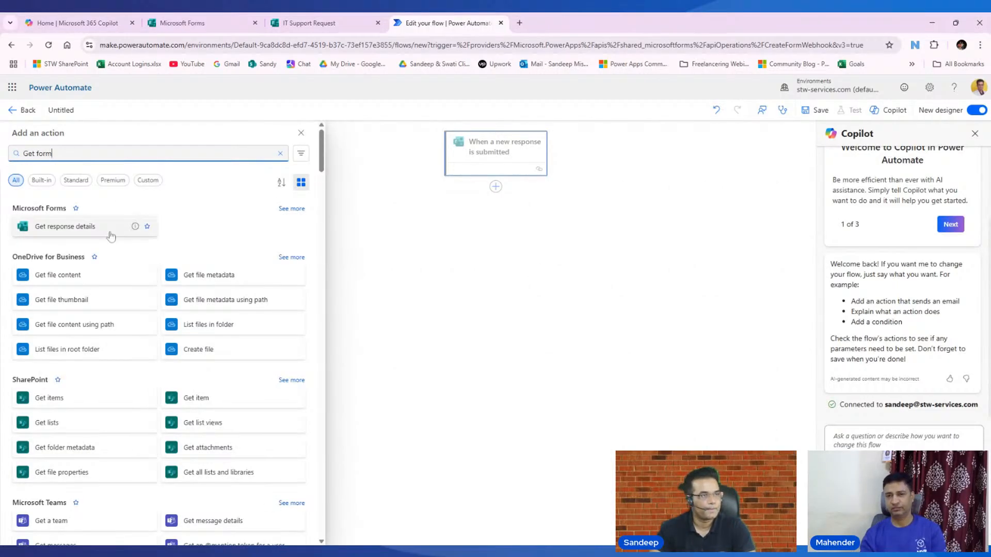
click(85, 231)
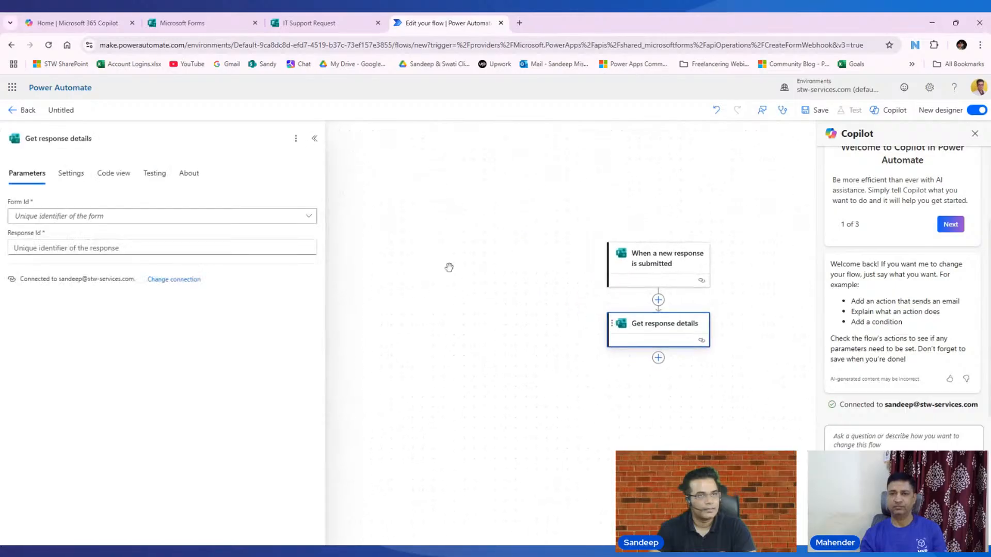
- Point Get response details at IT Support Request with the trigger's Response Id, and save
click(309, 216)
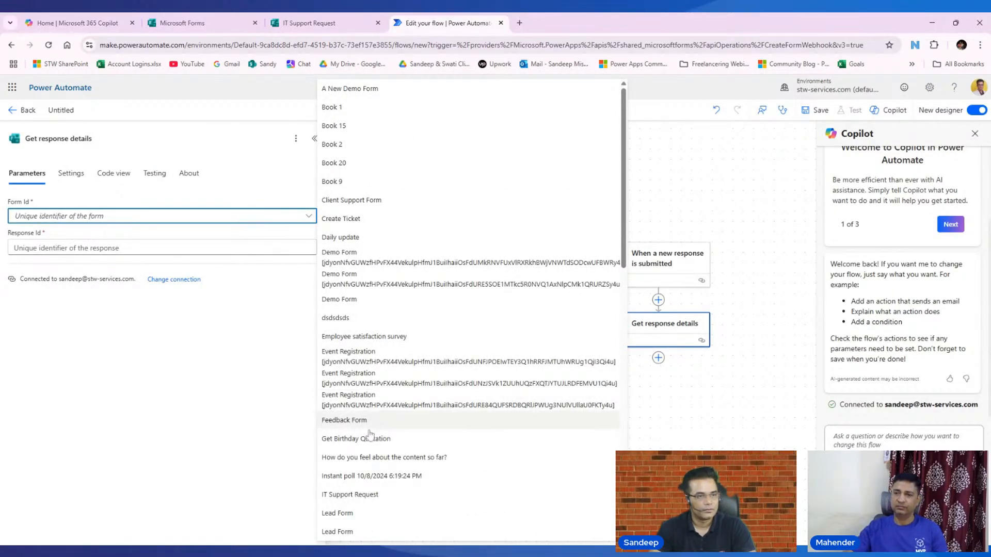
click(365, 496)
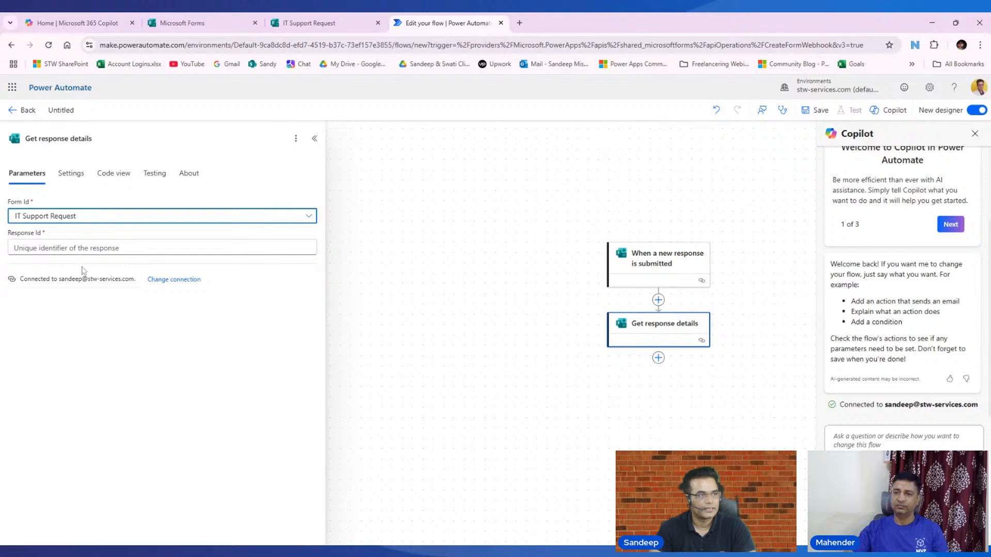
click(83, 247)
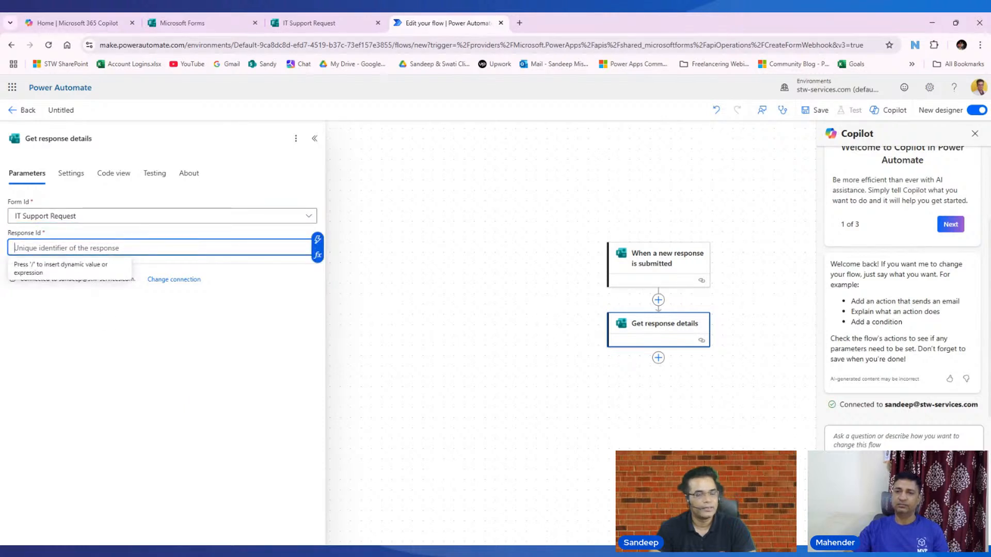
click(318, 240)
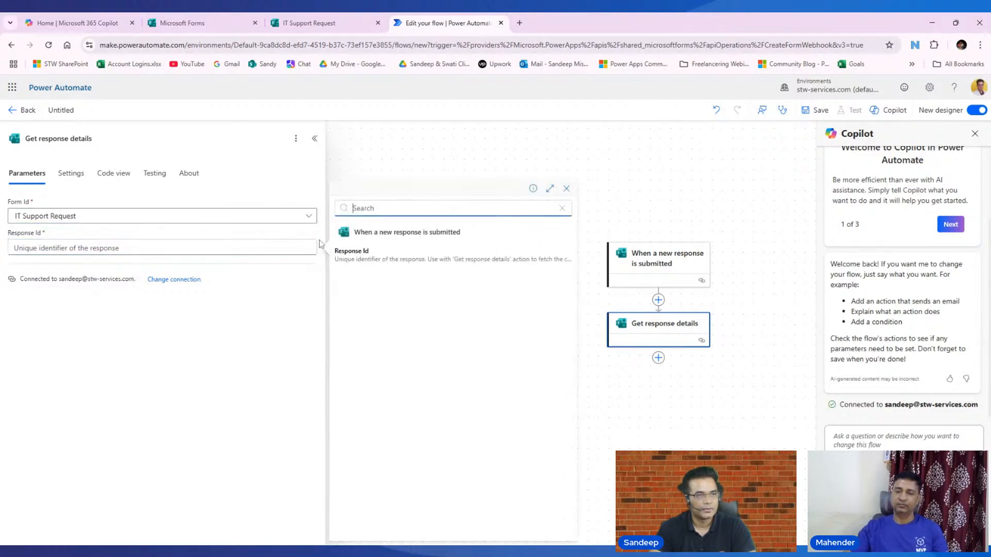
click(358, 255)
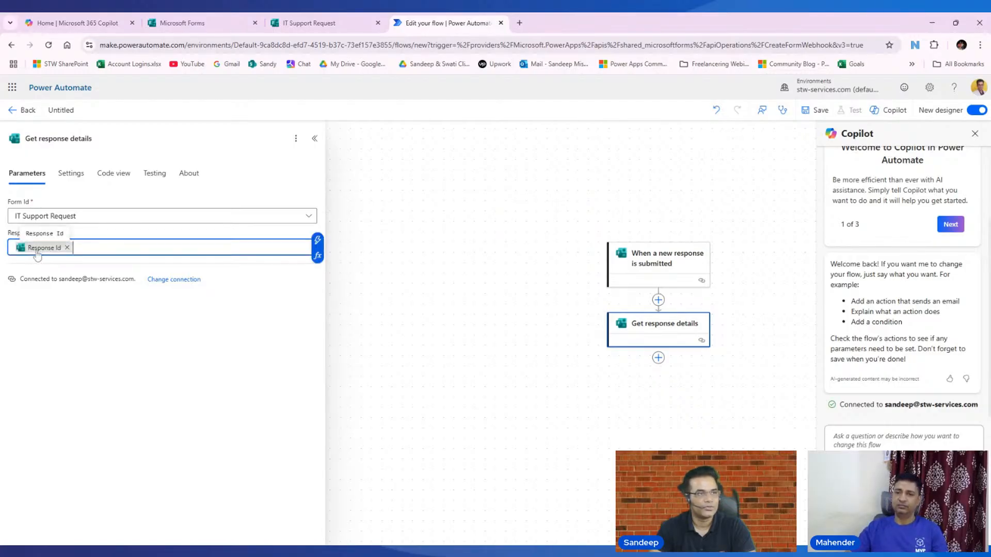
click(817, 110)
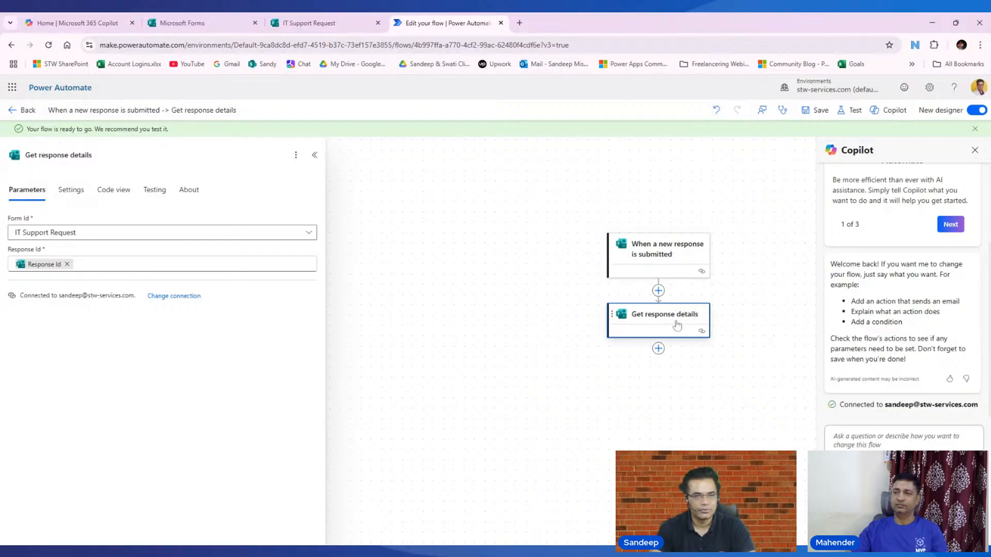
- Add a Planner 'Create a task' action after Get response details
click(658, 348)
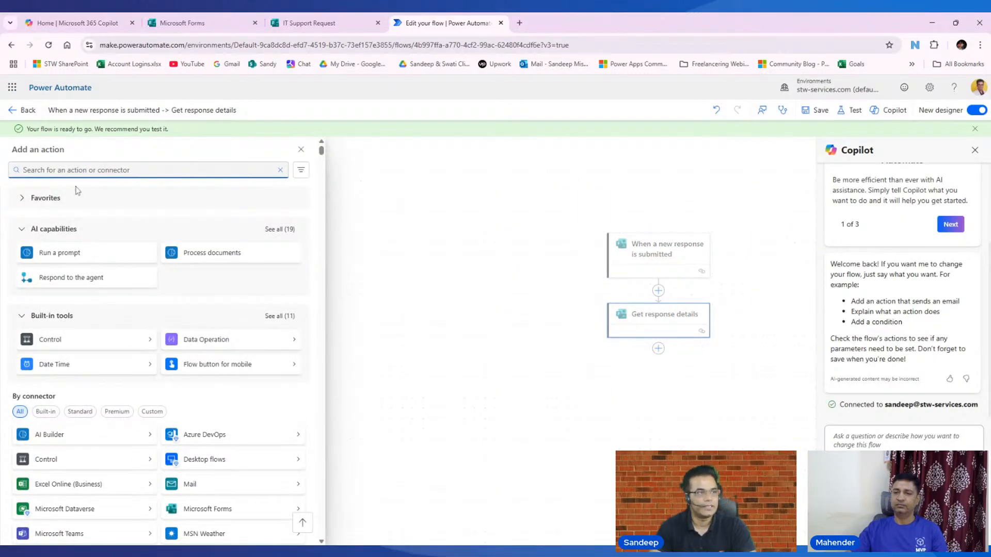
text(c)
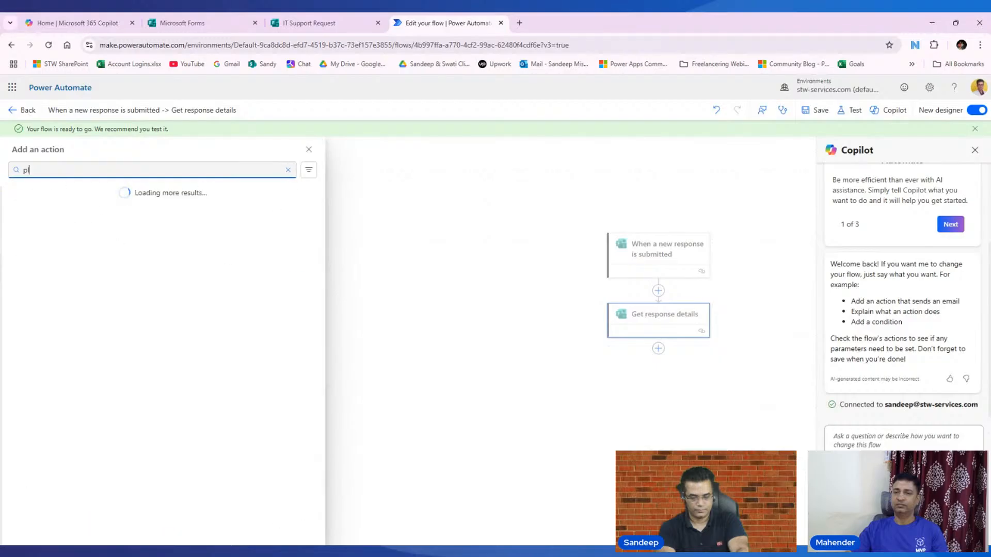
key(BackSpace)
text(lanner)
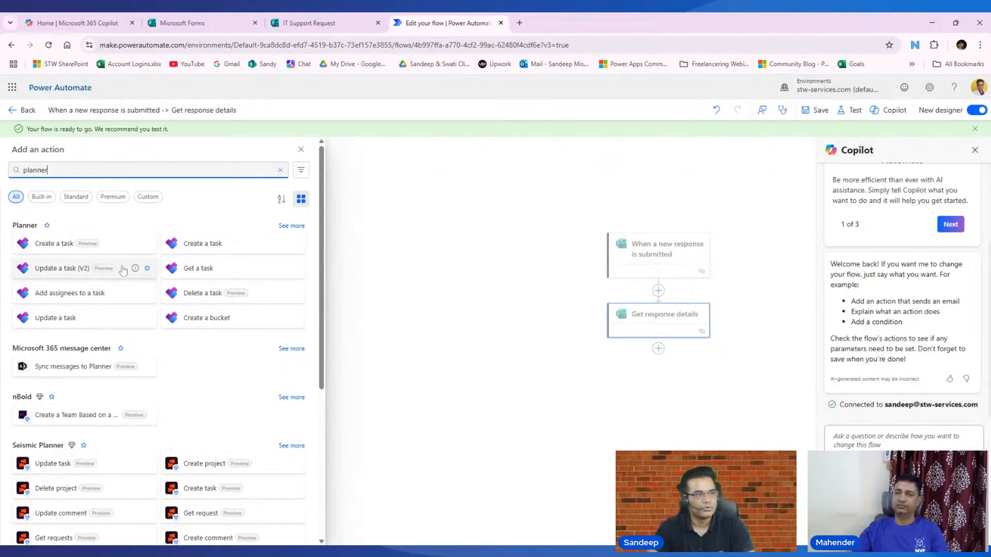
click(200, 251)
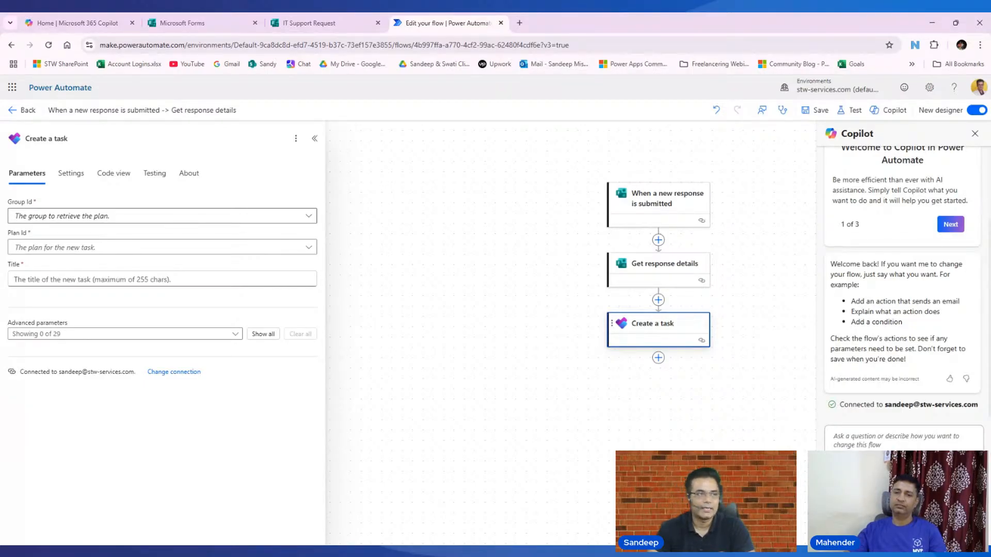
- Set the task's Group Id to Demo Teams, check the empty plan list, and go to Microsoft 365
click(163, 221)
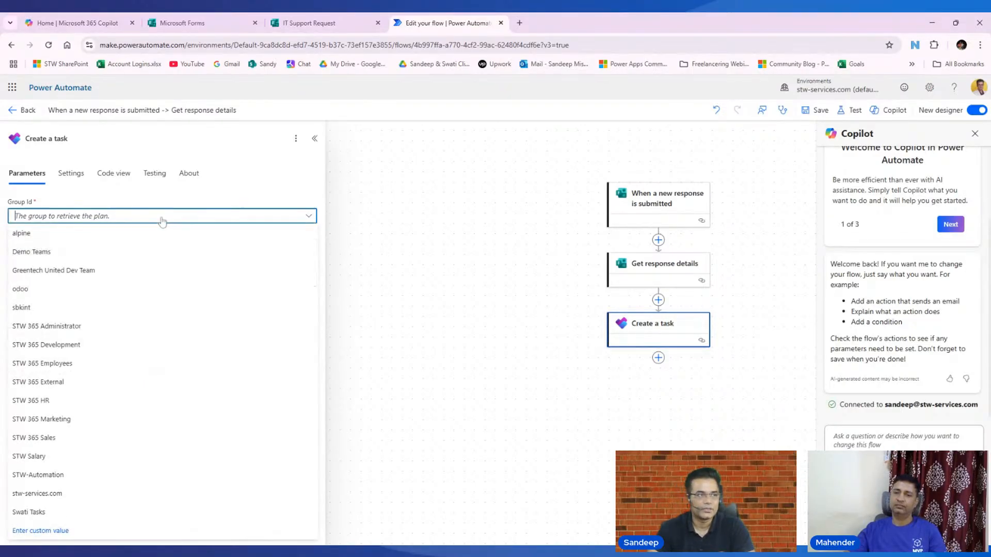
click(106, 254)
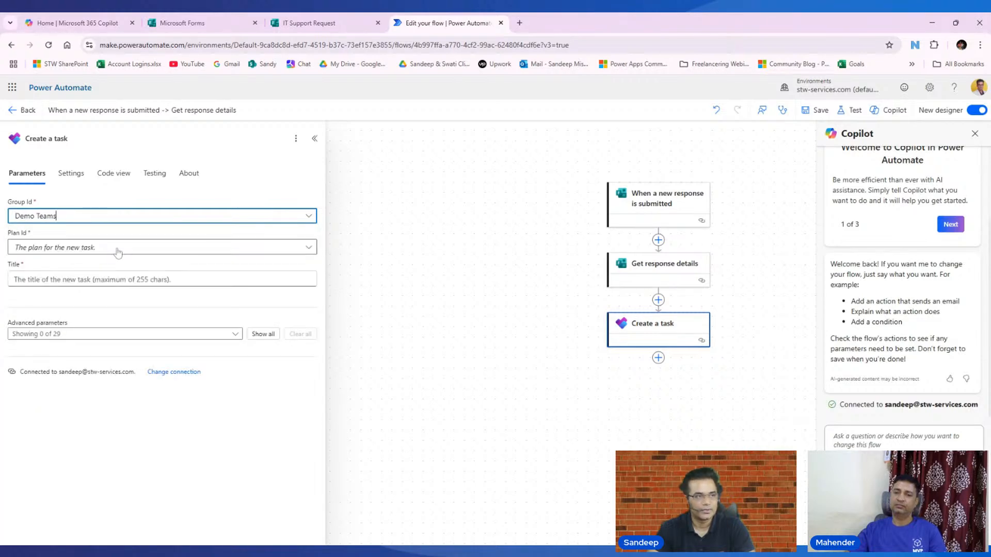
click(118, 252)
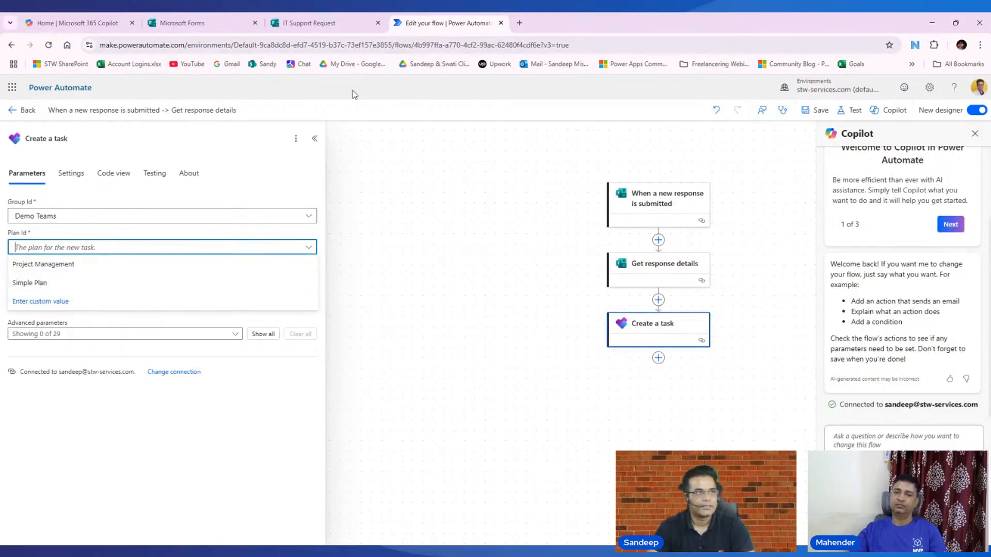
click(397, 177)
click(77, 23)
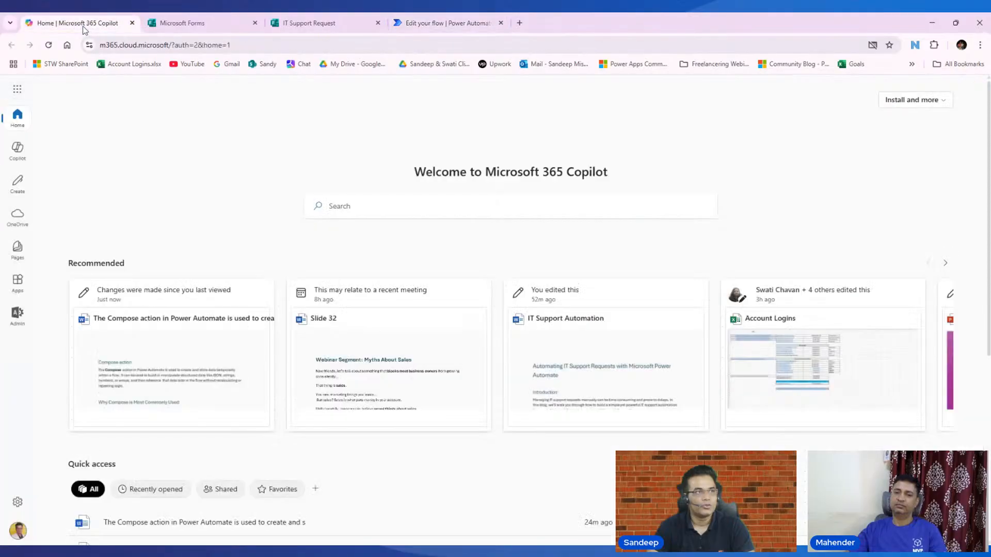
- Open Microsoft Planner in a new browser tab and close the open task details
click(17, 90)
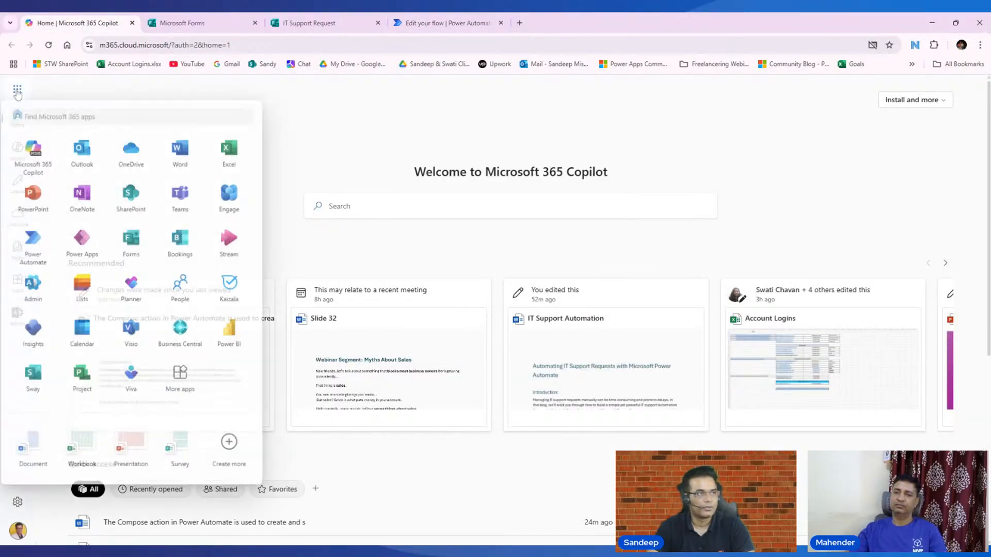
right_click(135, 292)
click(170, 293)
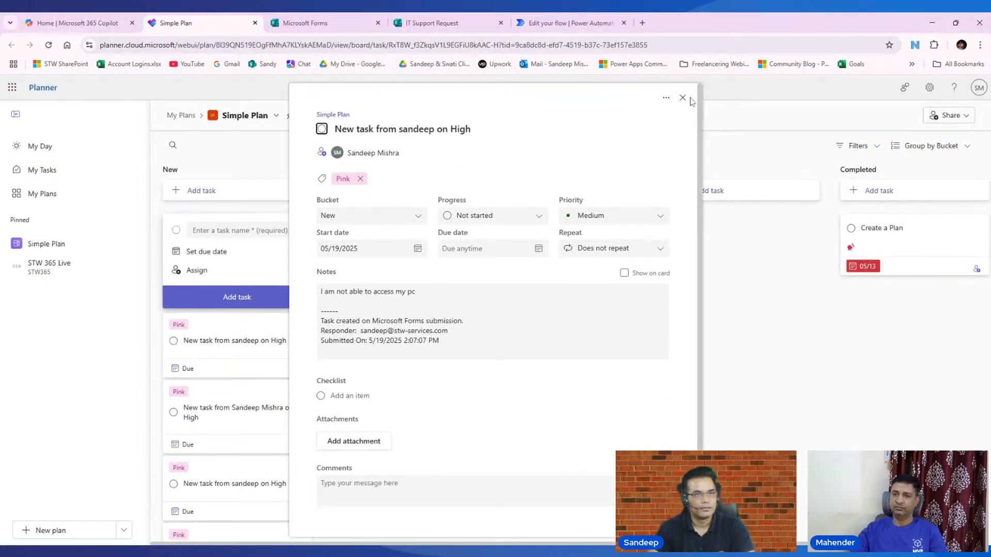
click(683, 98)
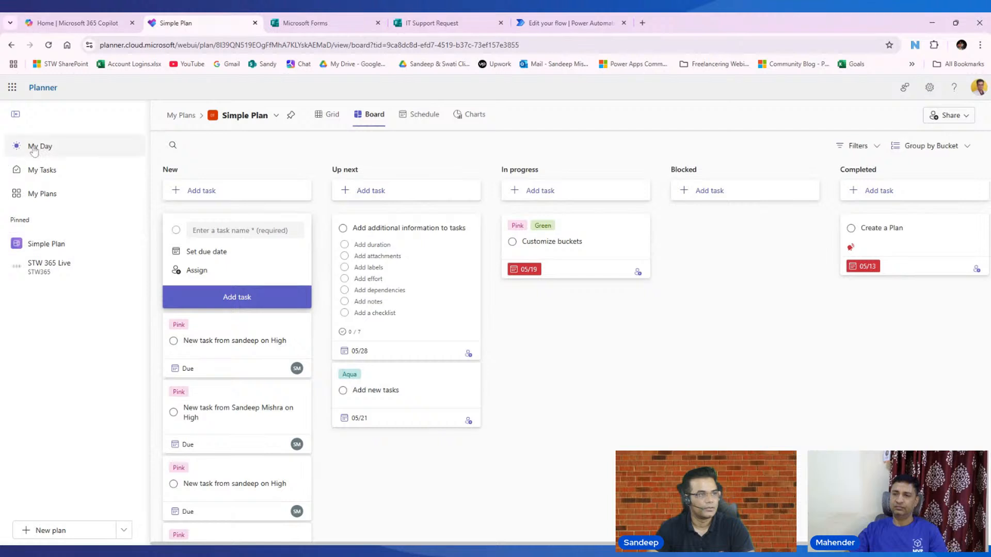
click(11, 91)
click(655, 365)
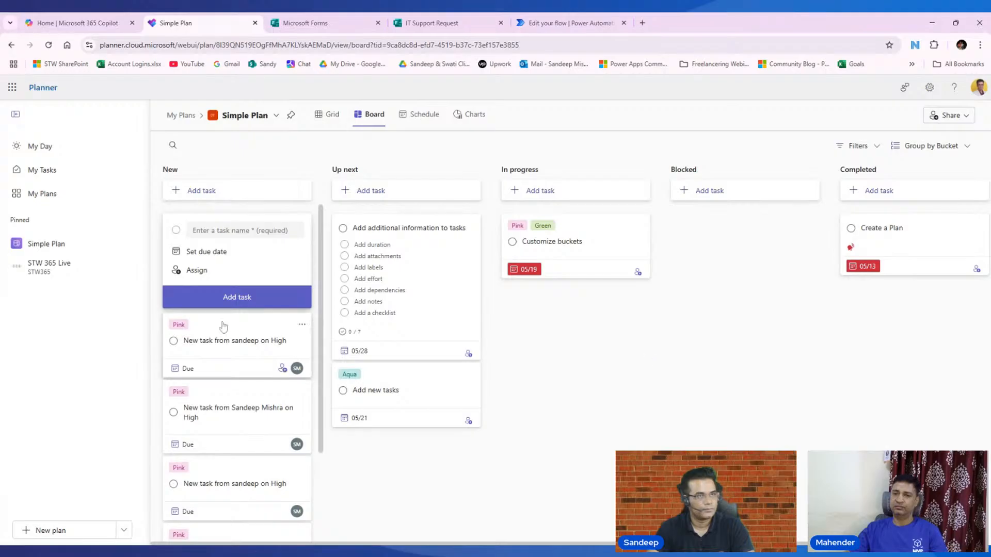
- Create plan 'Simple Plan 1' from the Simple Plan template in the Demo Teams group
click(43, 194)
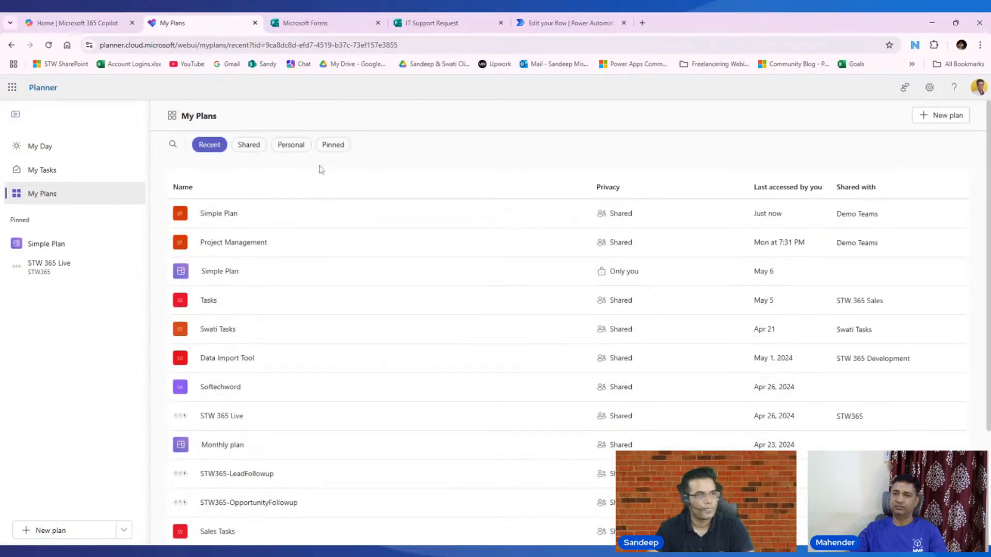
click(939, 117)
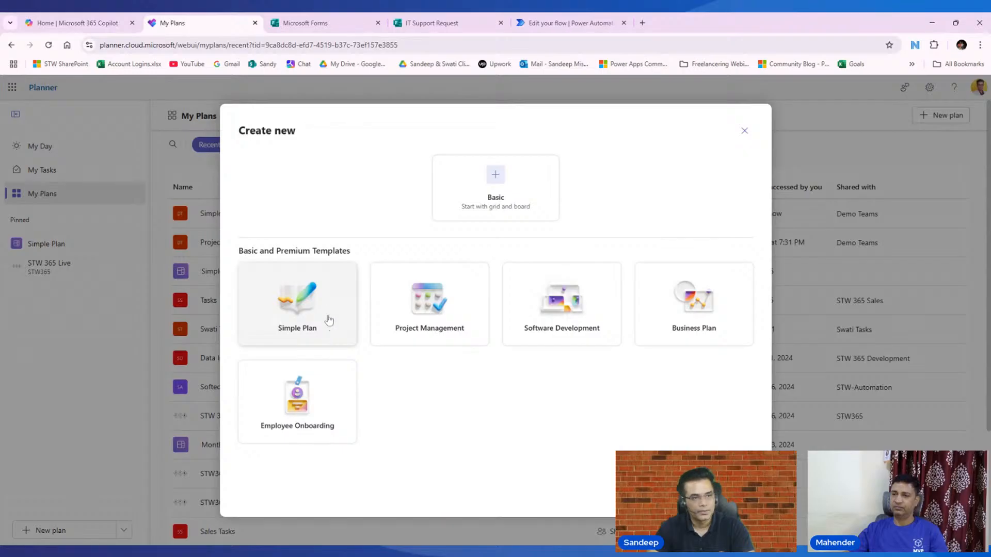
click(297, 309)
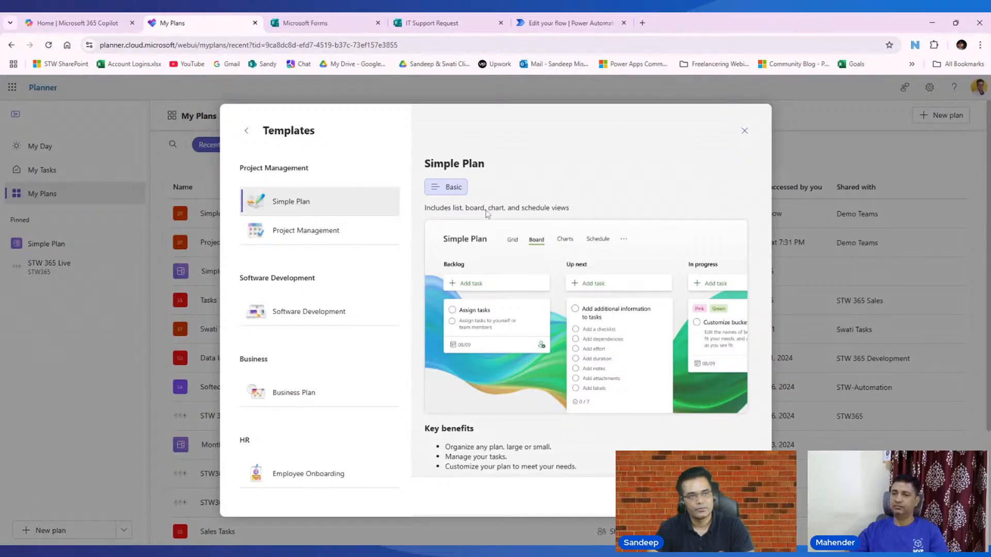
click(716, 497)
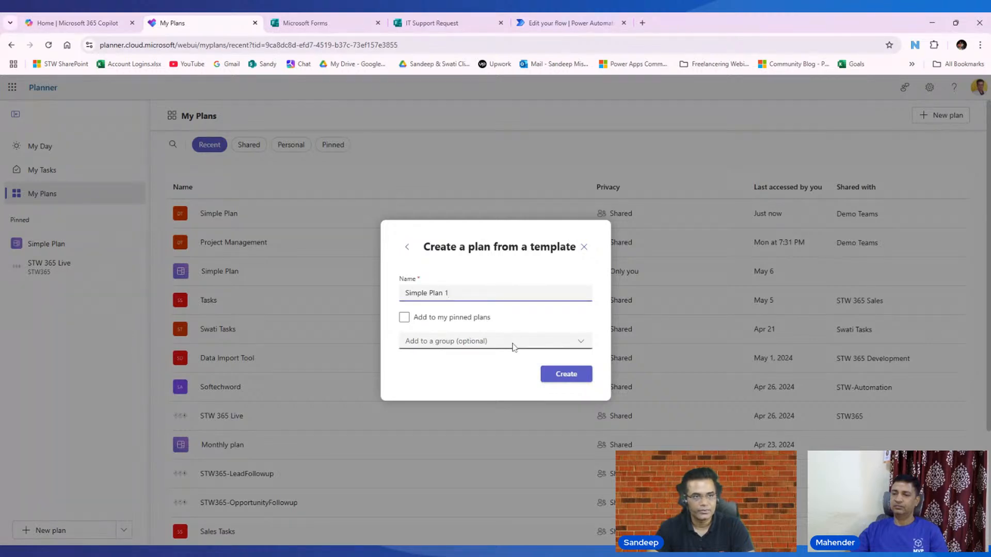
click(466, 340)
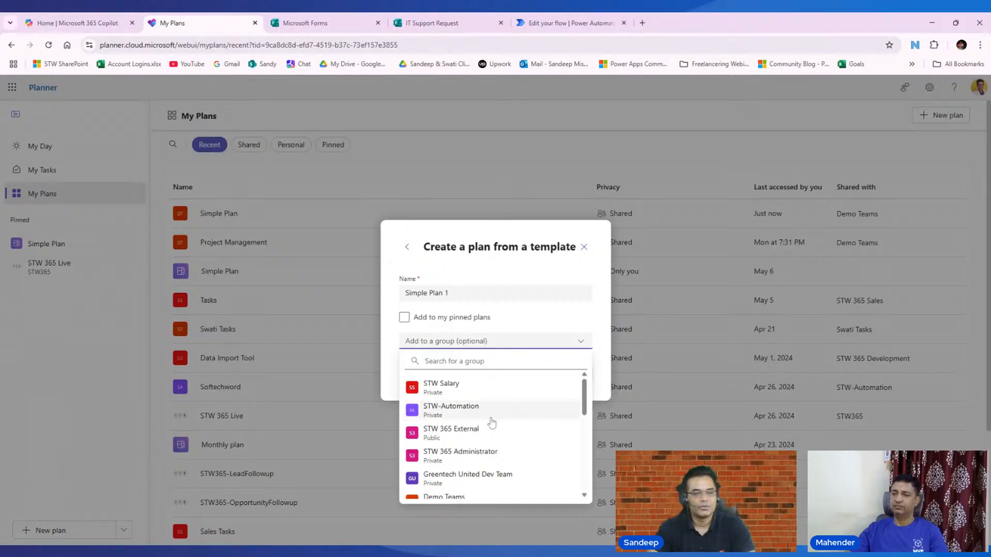
scroll(483, 433, down, 1)
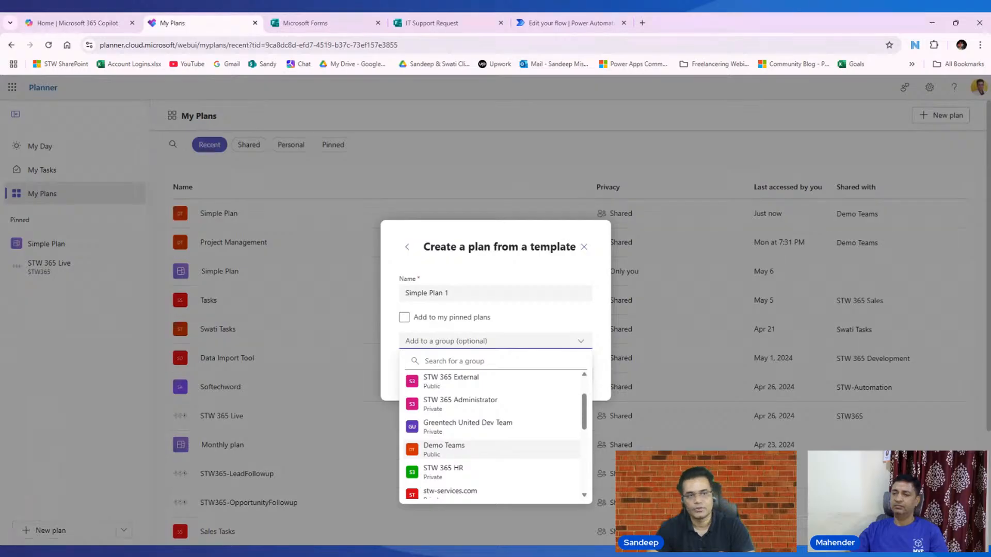
click(468, 443)
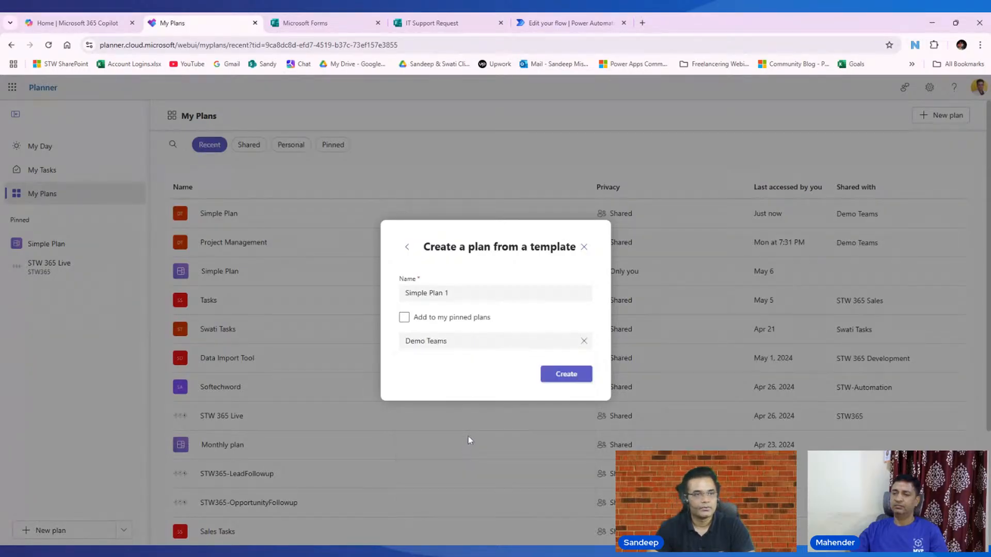
click(570, 376)
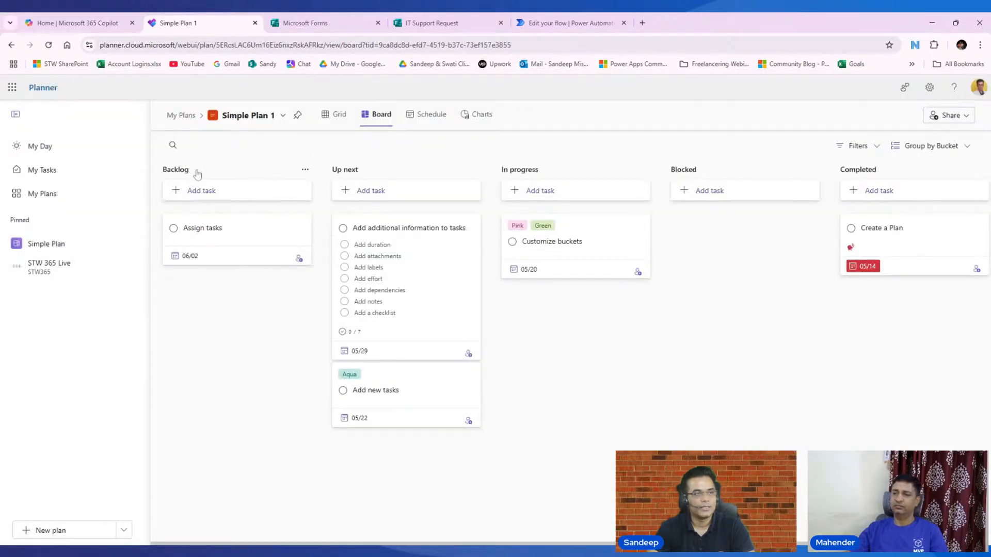
- Rename the Backlog bucket to 'New', keep 'Up next' unchanged, and return to the flow editor
click(196, 174)
key(ctrl+a)
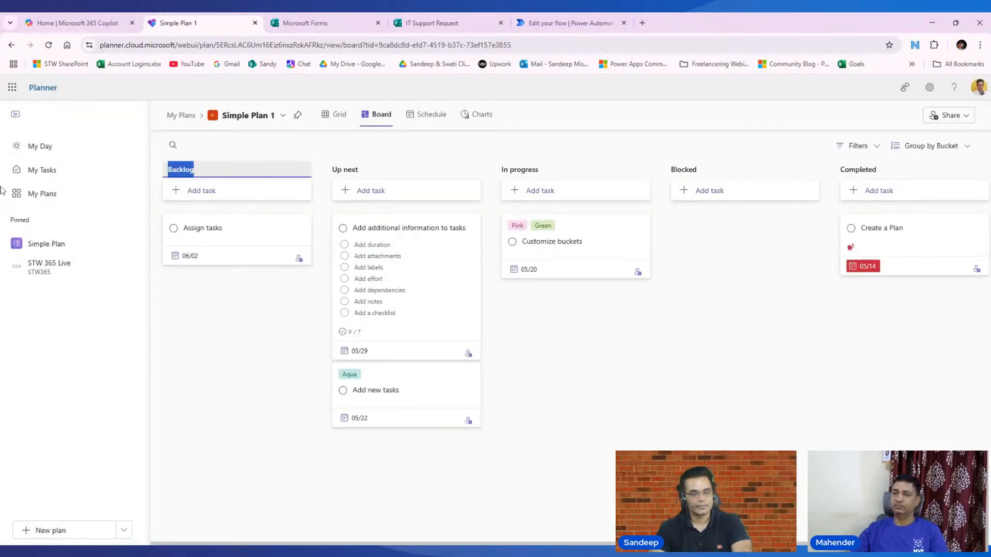
text(New)
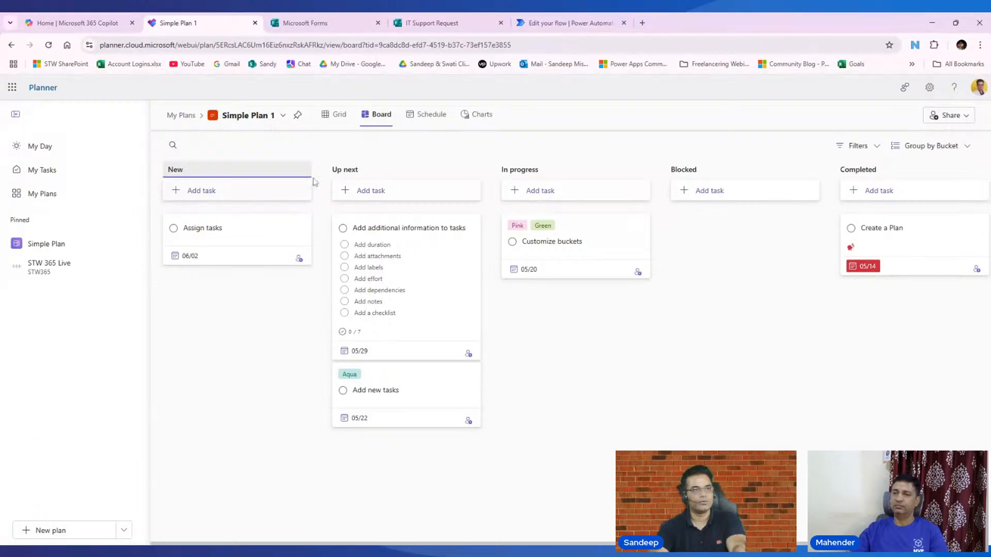
click(362, 171)
key(ctrl+a)
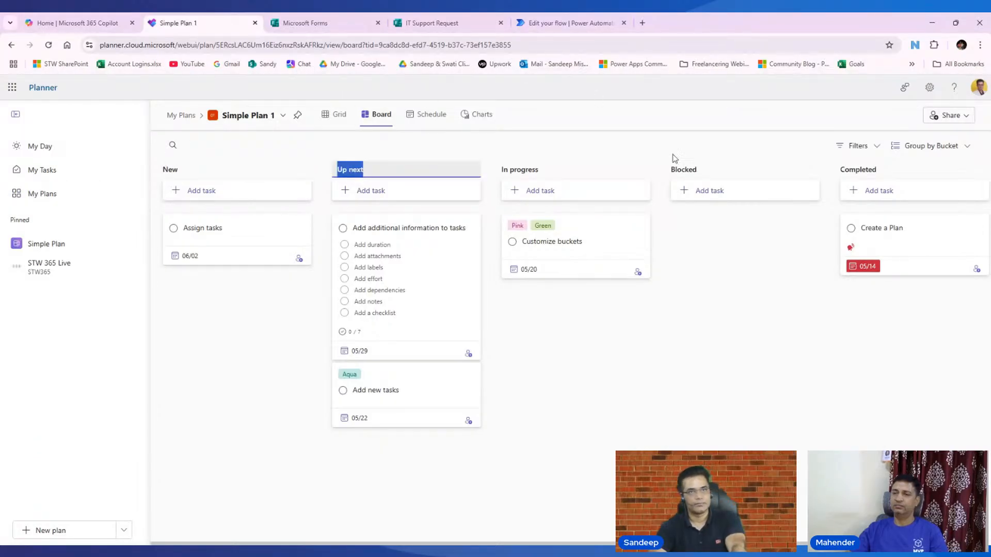
click(724, 401)
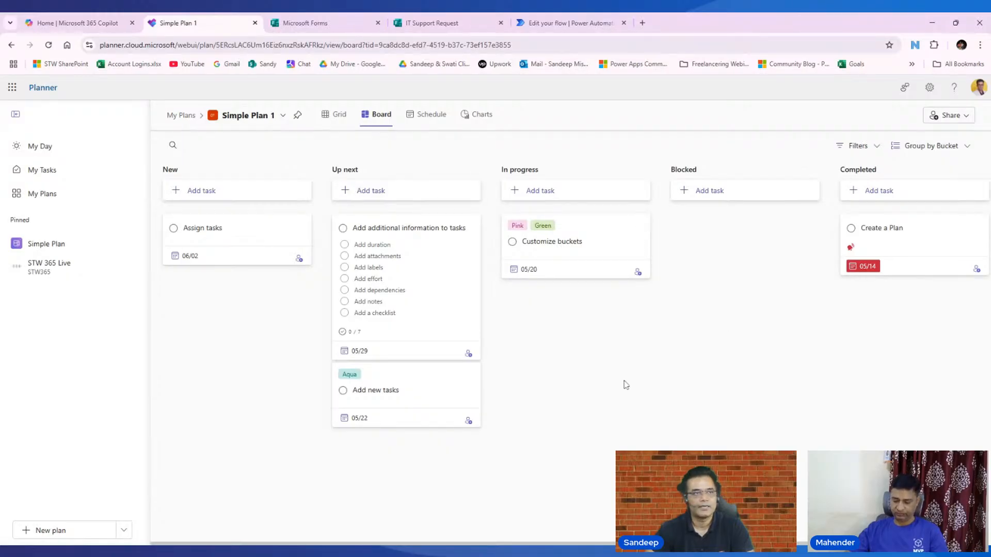
click(547, 23)
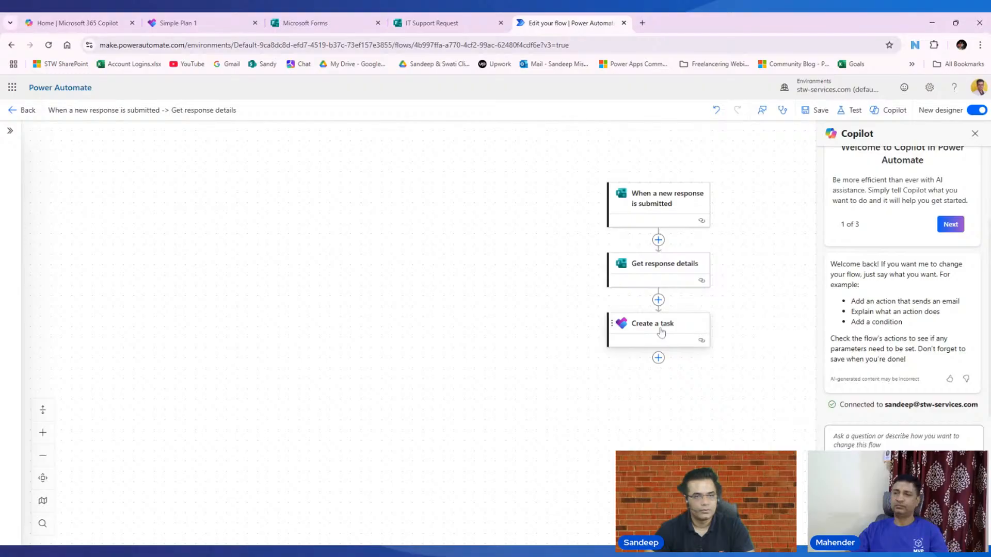
- Attempt to save the broken task step, dismiss the flow checker errors, and reload the editor
click(661, 333)
click(114, 250)
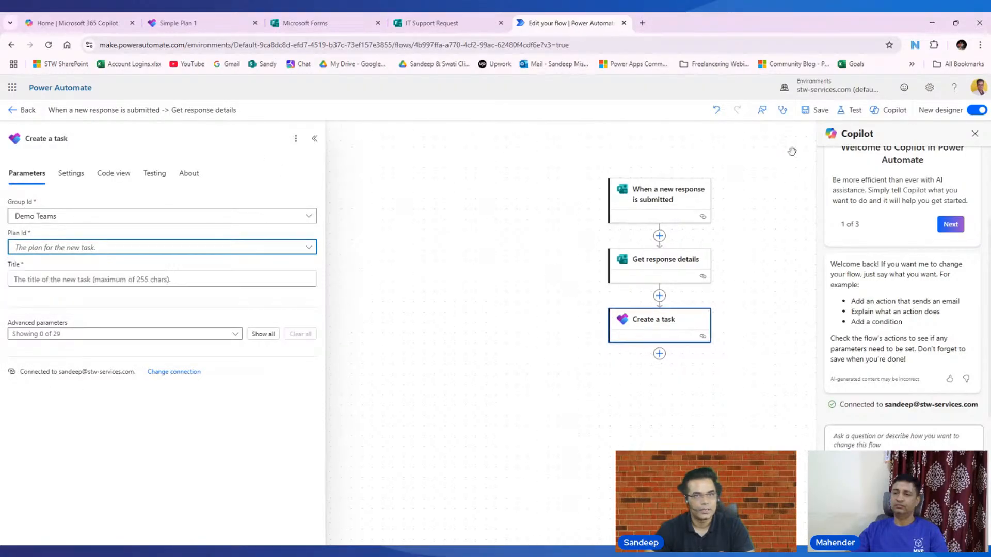
click(815, 110)
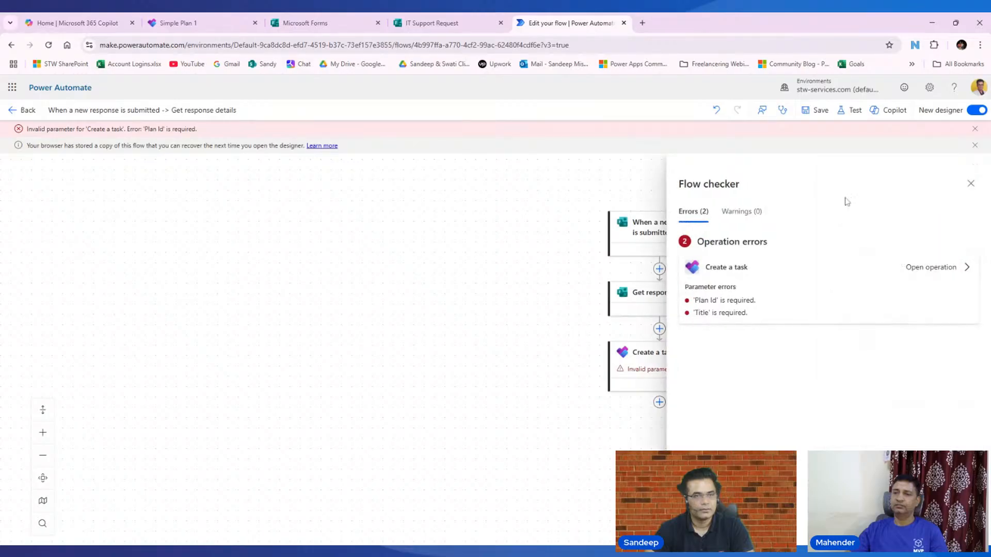
click(969, 182)
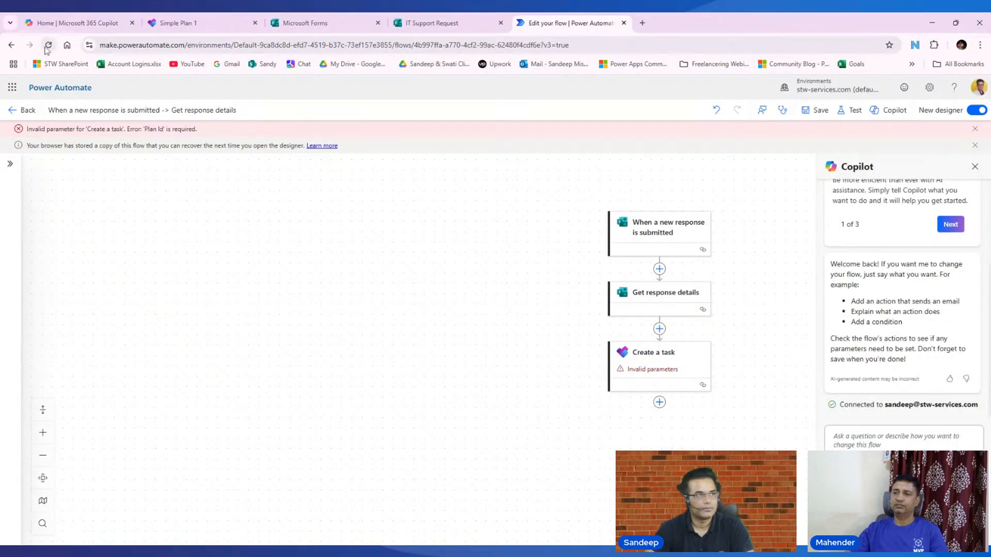
click(47, 46)
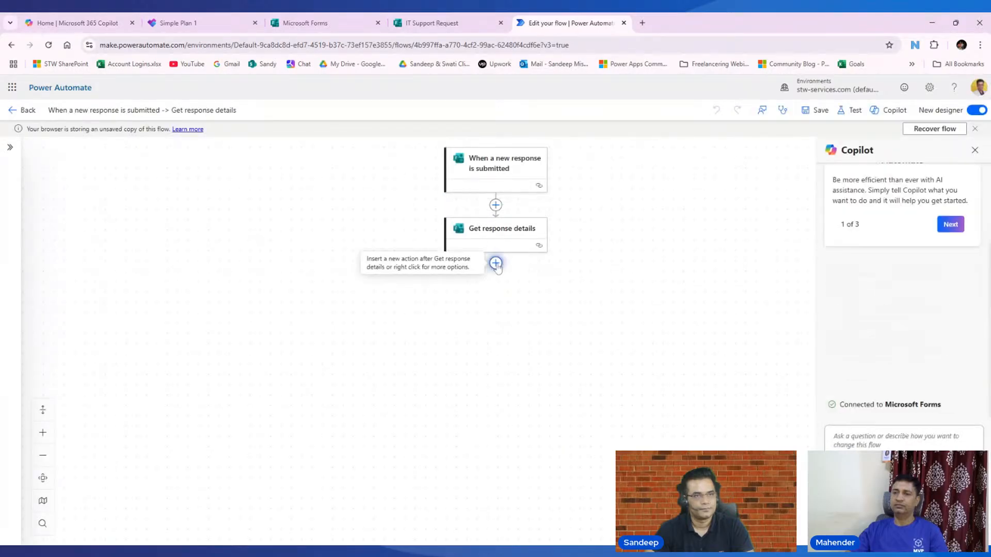
- Add a fresh Planner 'Create a task' action after Get response details
click(495, 263)
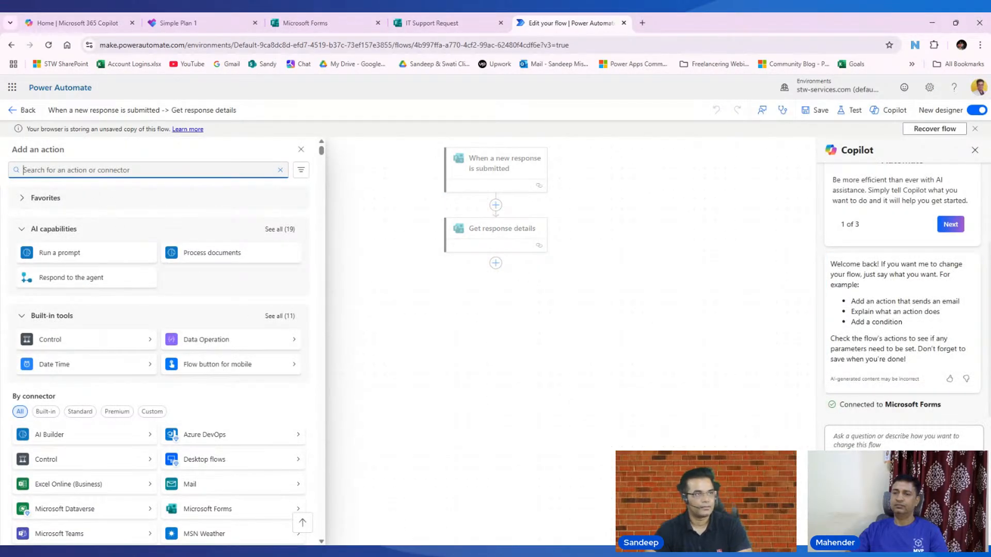
text(plan)
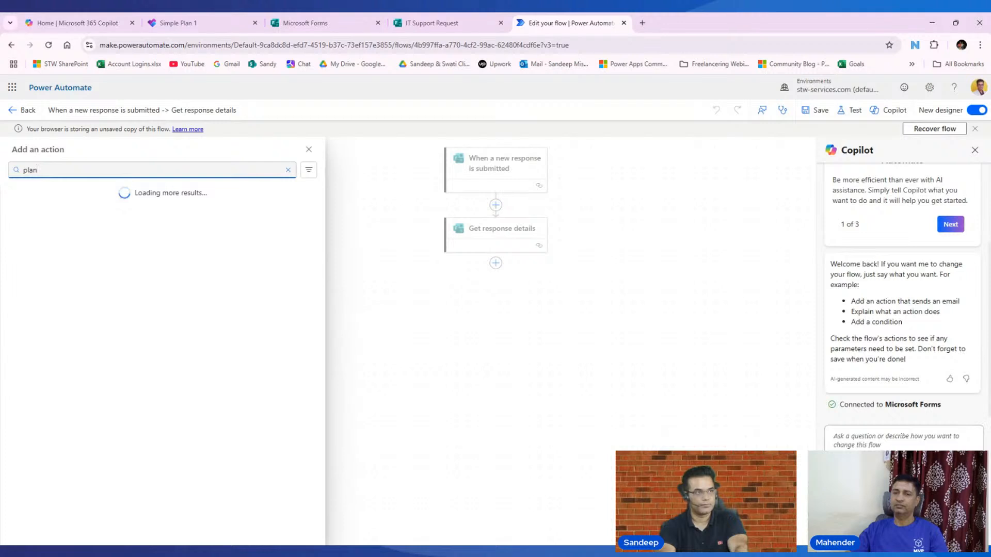
text(ner)
click(211, 252)
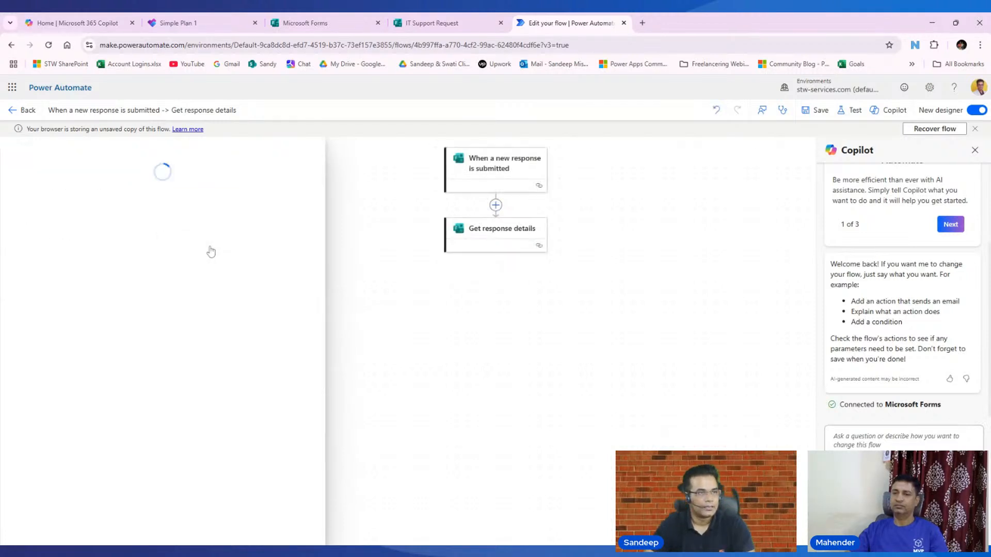
click(85, 233)
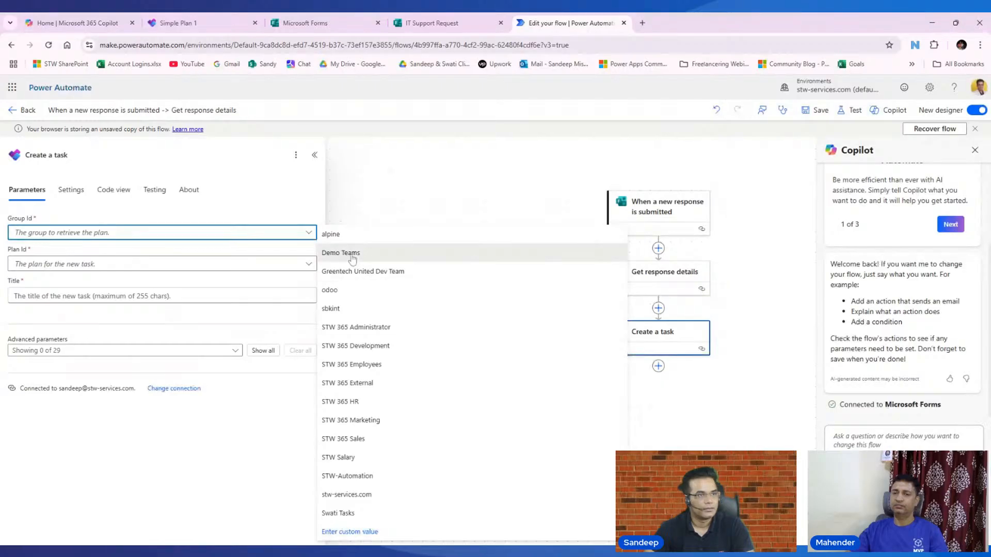
- Set the task's group to Demo Teams and its plan to Simple Plan 1
click(353, 254)
click(137, 265)
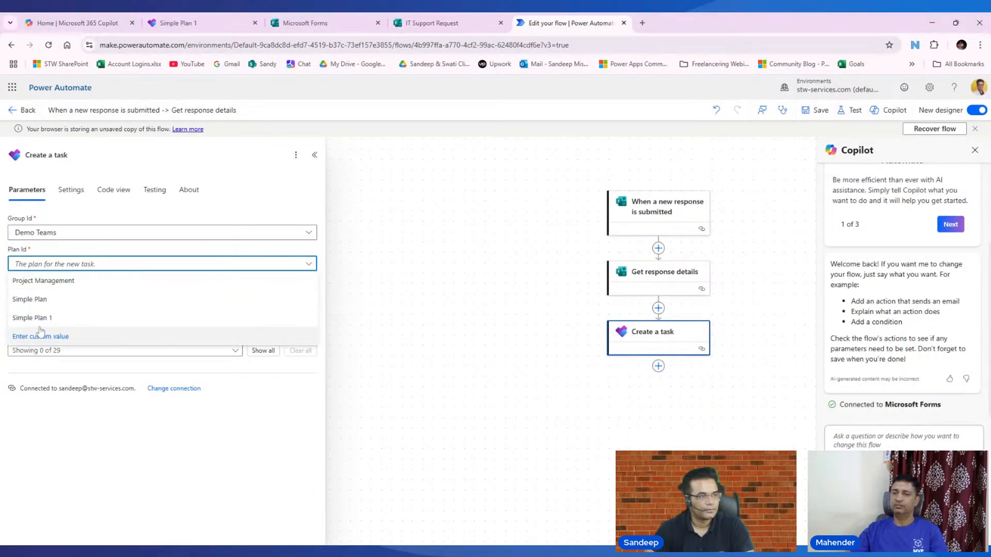
click(43, 318)
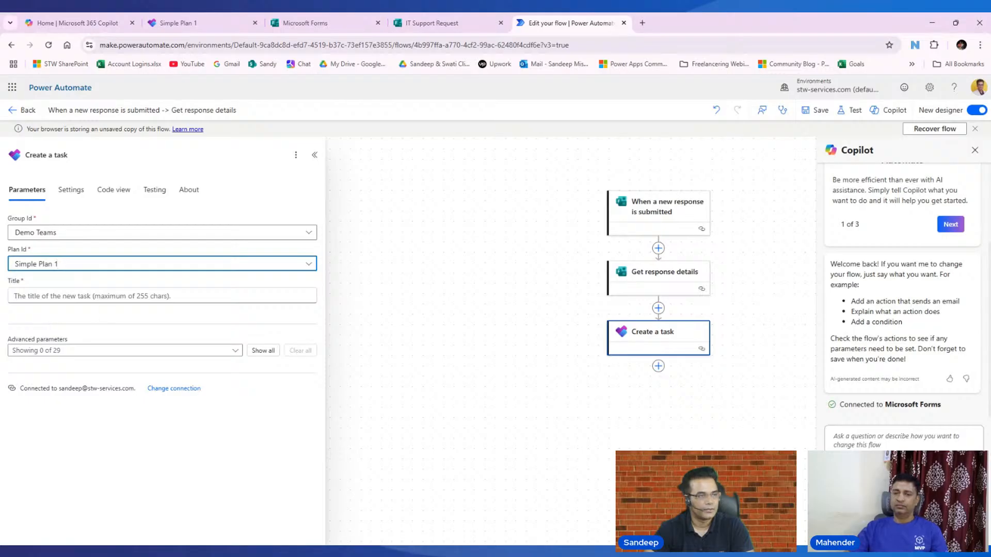
- Title the task 'new task is created [Employee name] on [Urgency] priority' using form answers
click(62, 295)
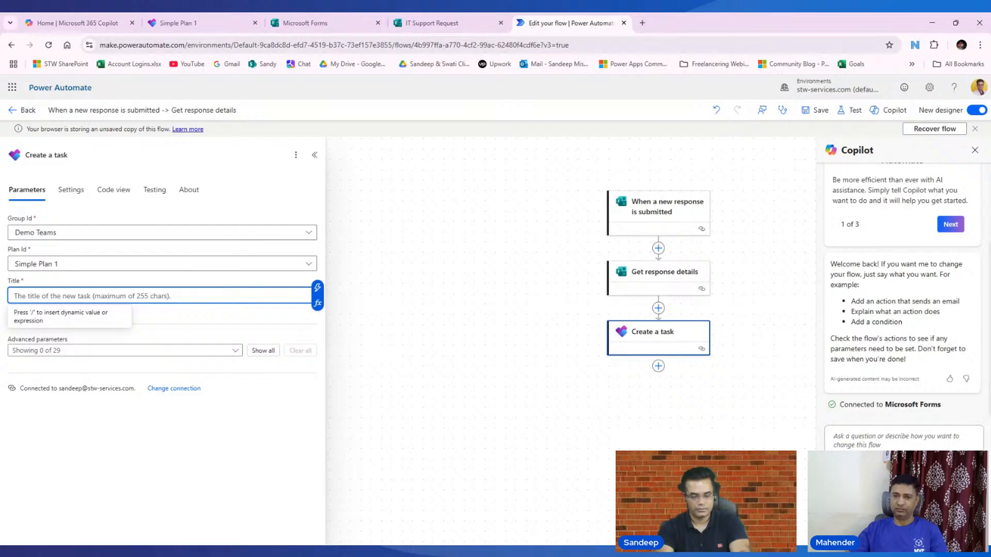
text(new task is)
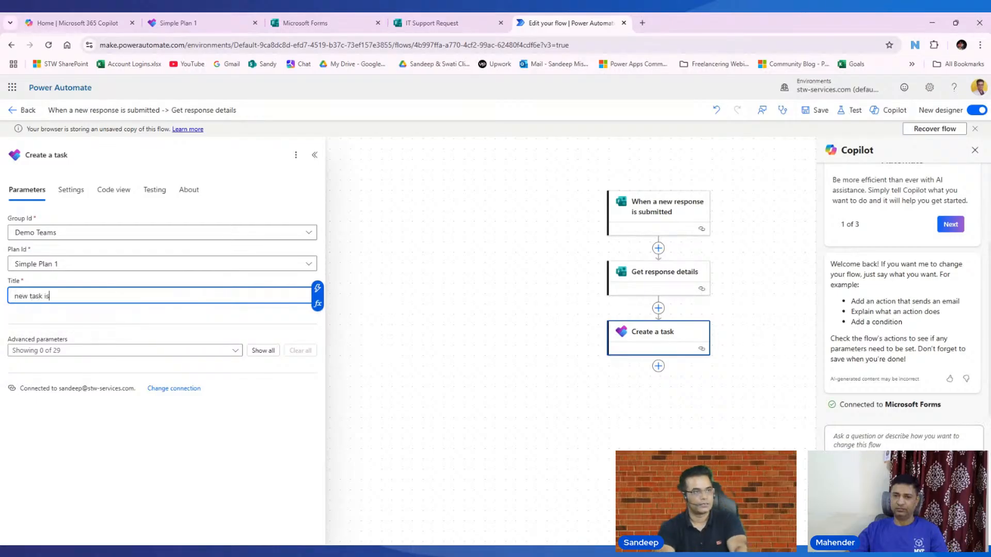
text( created by)
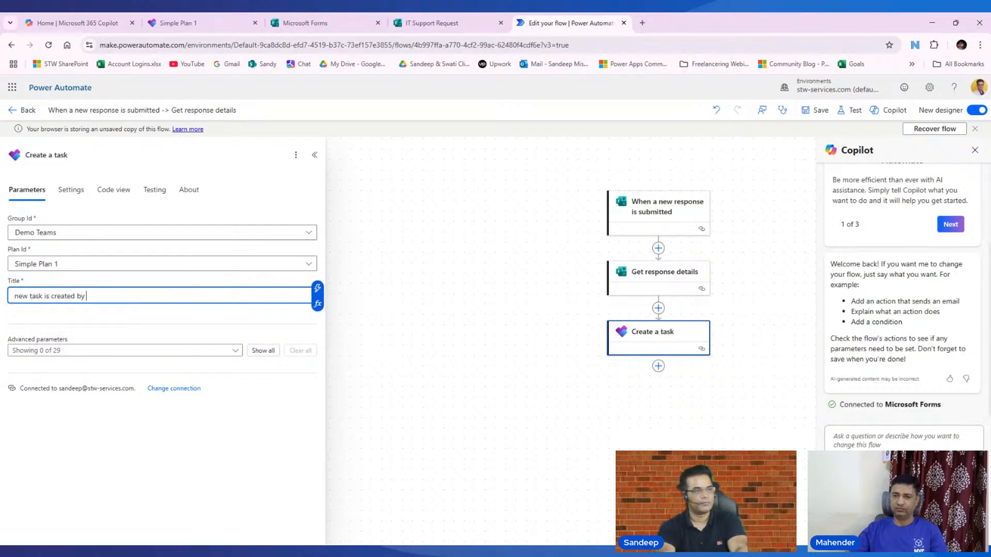
click(317, 288)
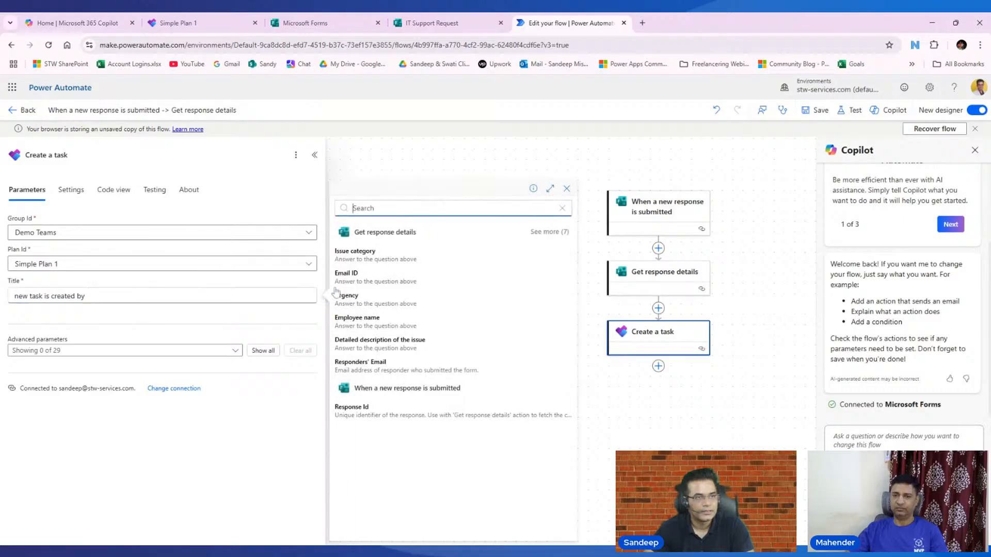
click(356, 319)
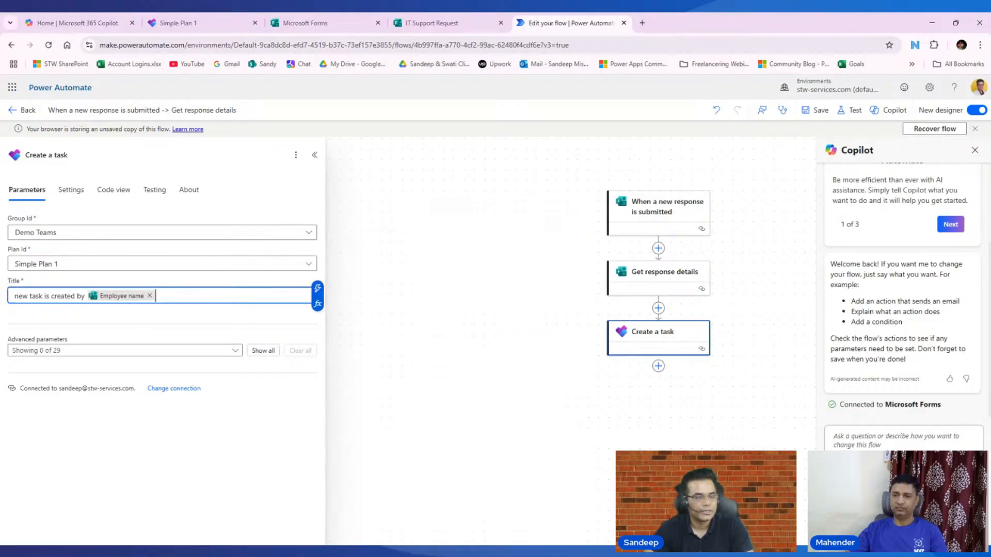
text(on)
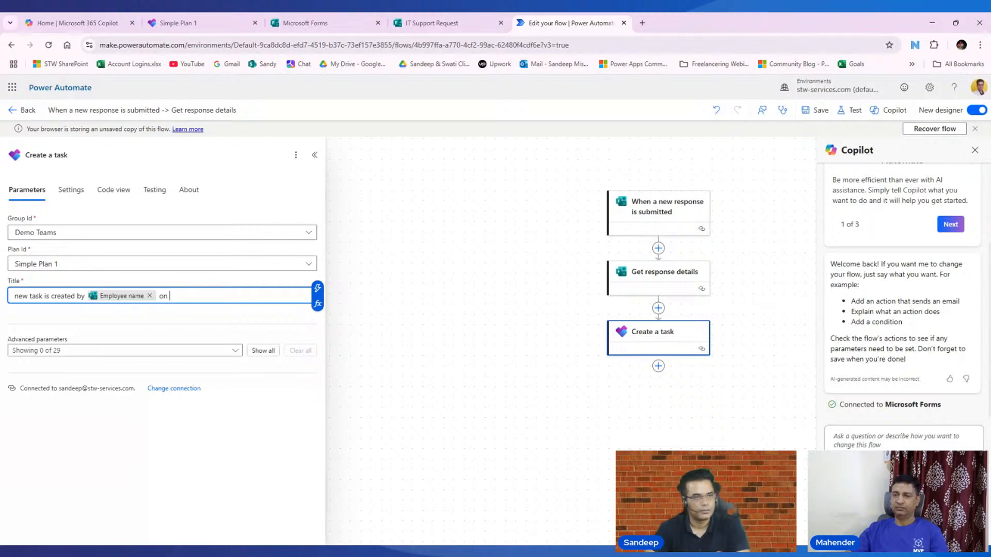
click(318, 290)
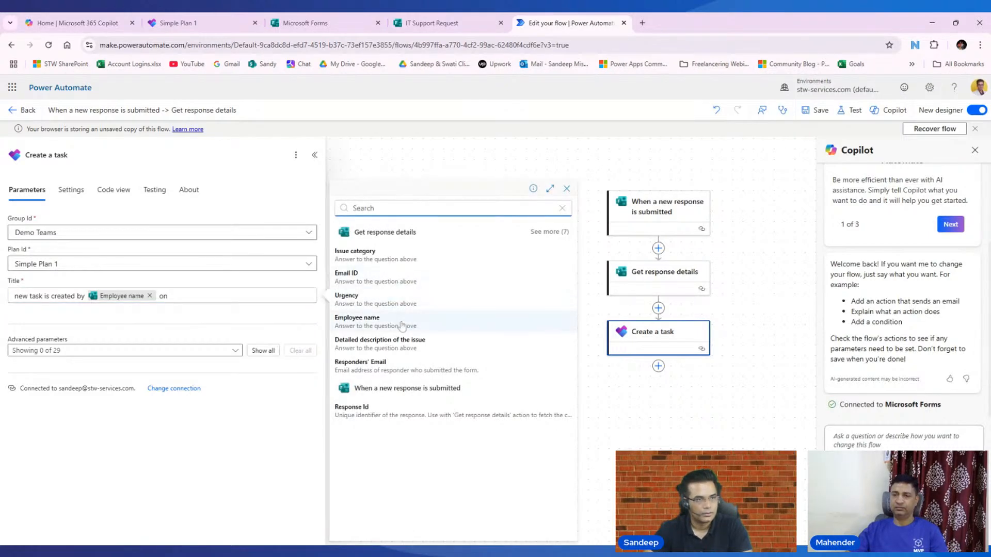
click(379, 298)
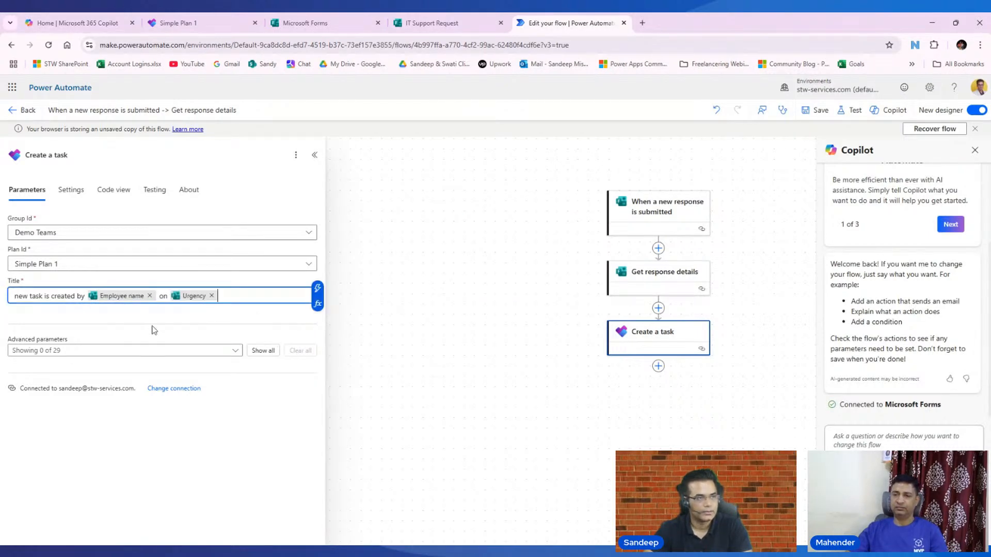
text(pri)
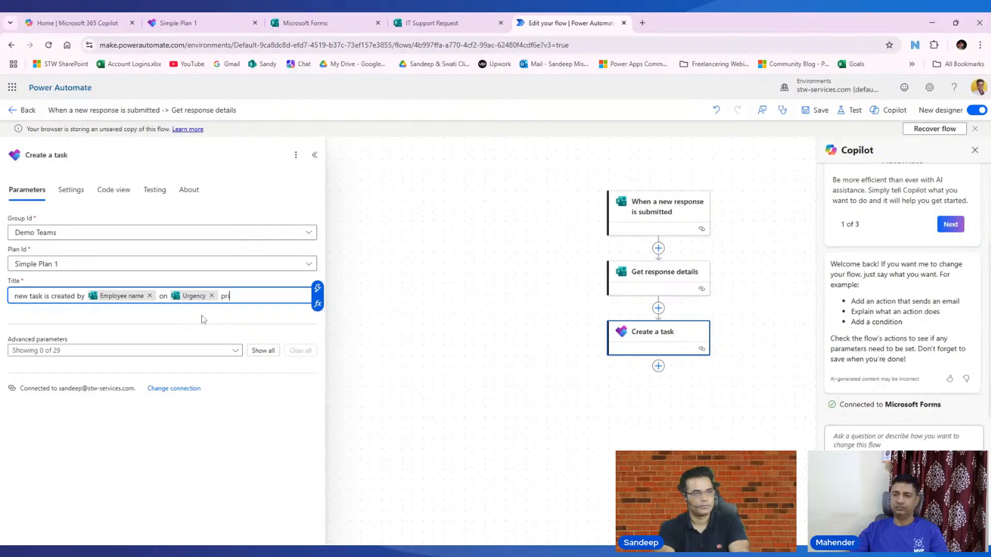
text(ority)
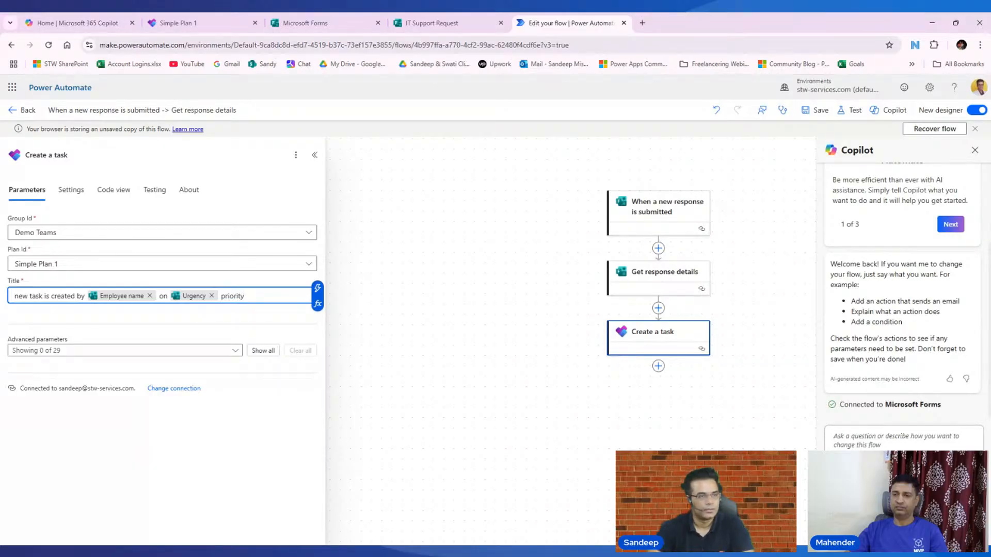
click(191, 328)
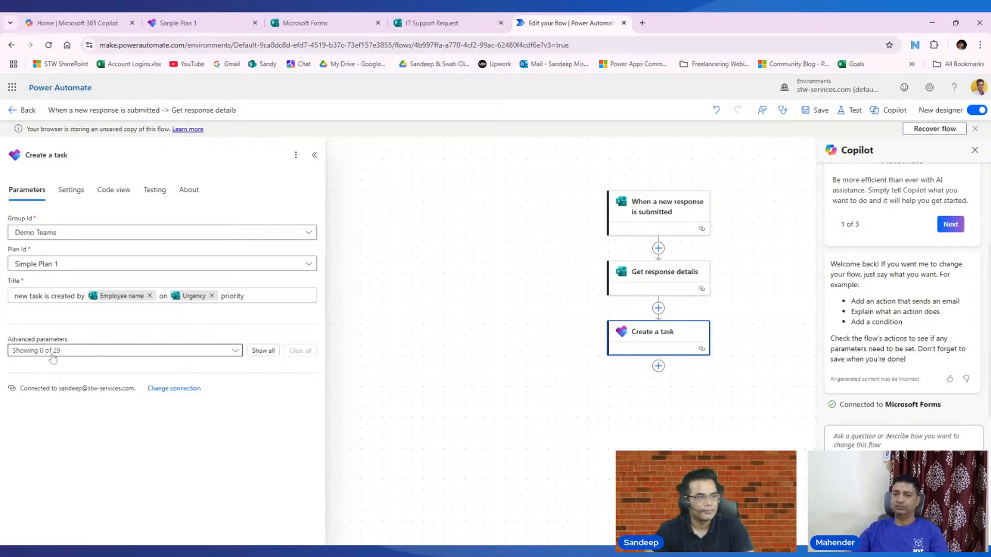
- Show the advanced task parameters and place the task in the New bucket
click(262, 351)
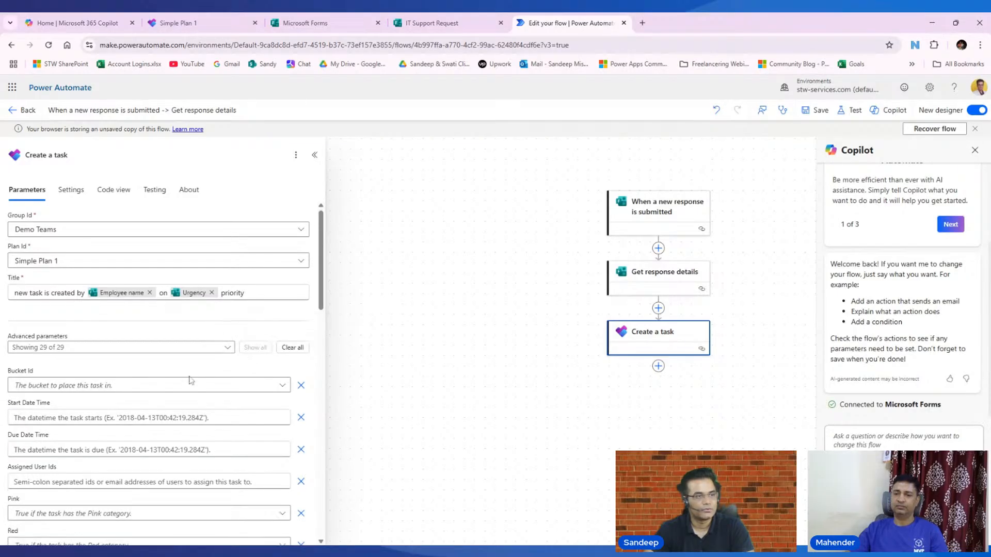
scroll(103, 335, down, 3)
scroll(292, 336, up, 1)
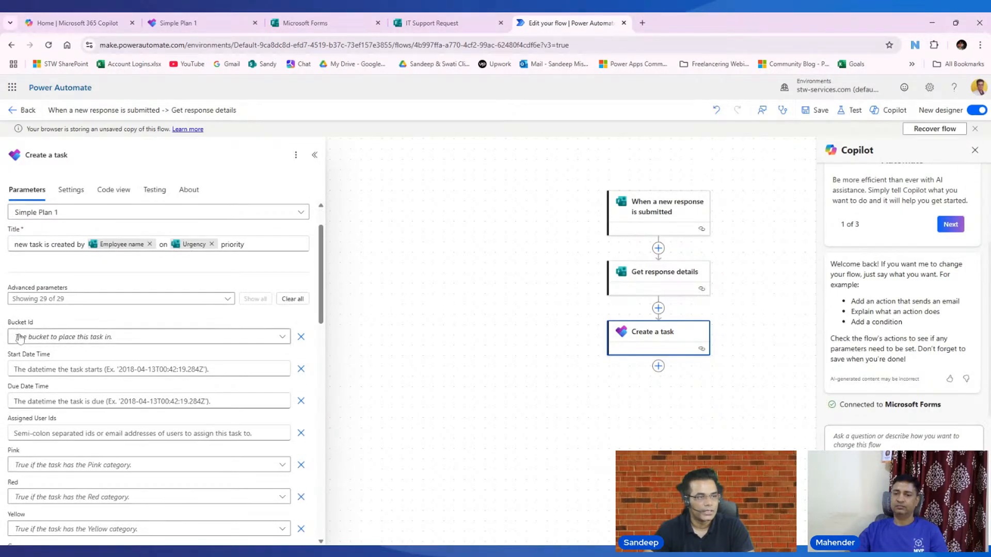
click(283, 337)
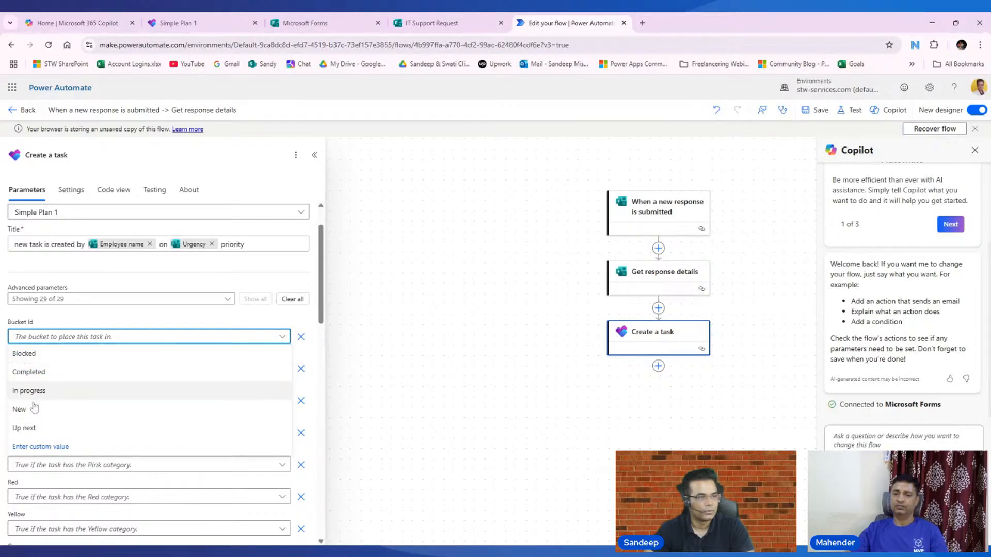
click(31, 409)
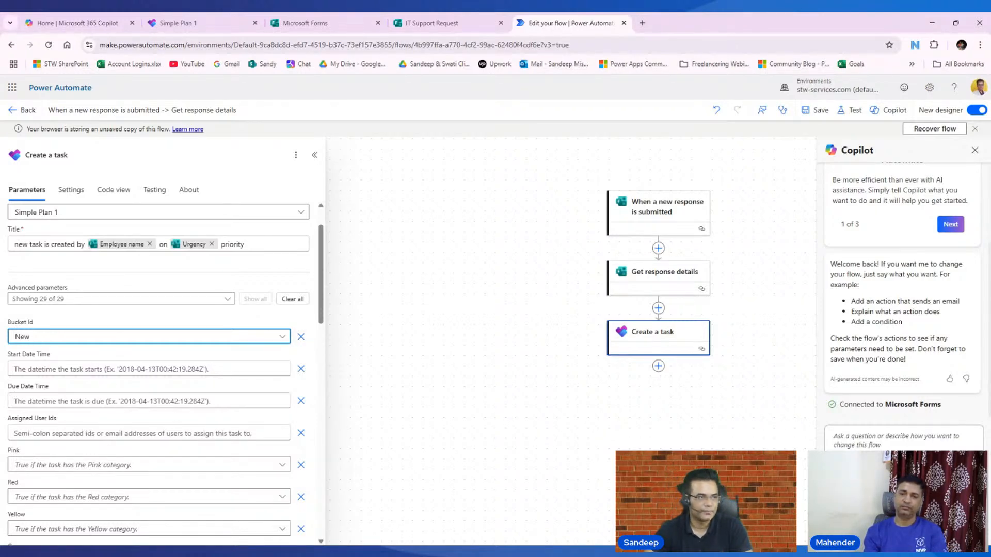
- Set the task's Start Date Time to the expression utcNow()
click(121, 370)
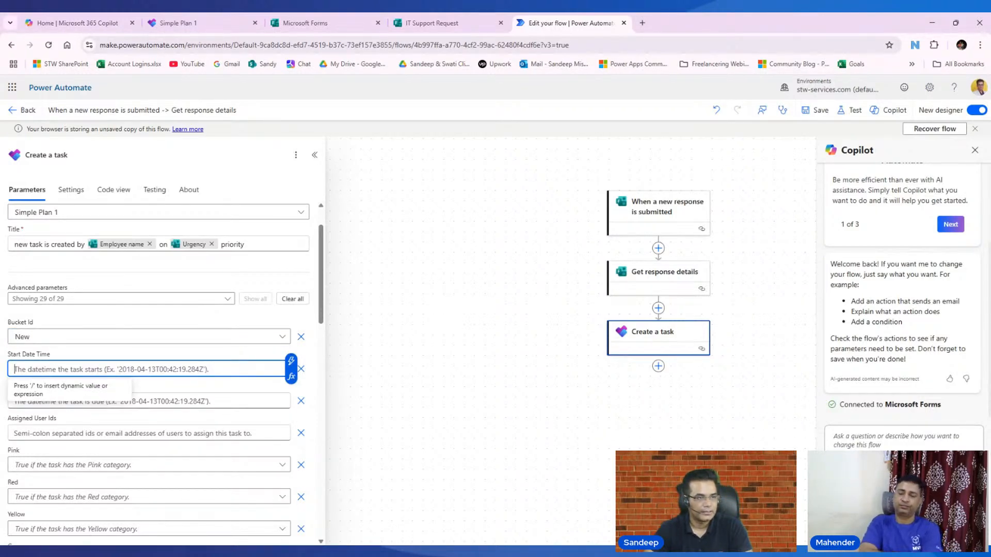
click(291, 360)
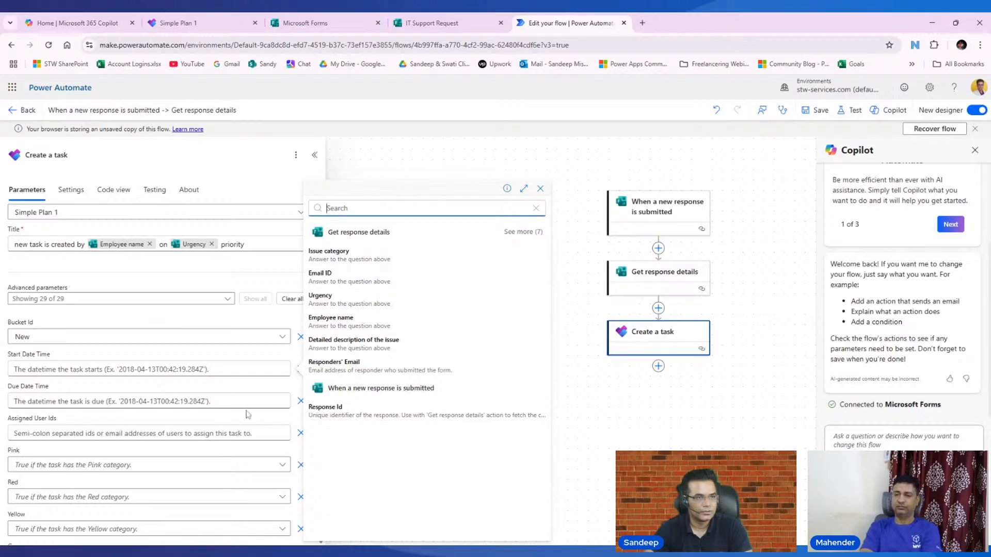
click(291, 379)
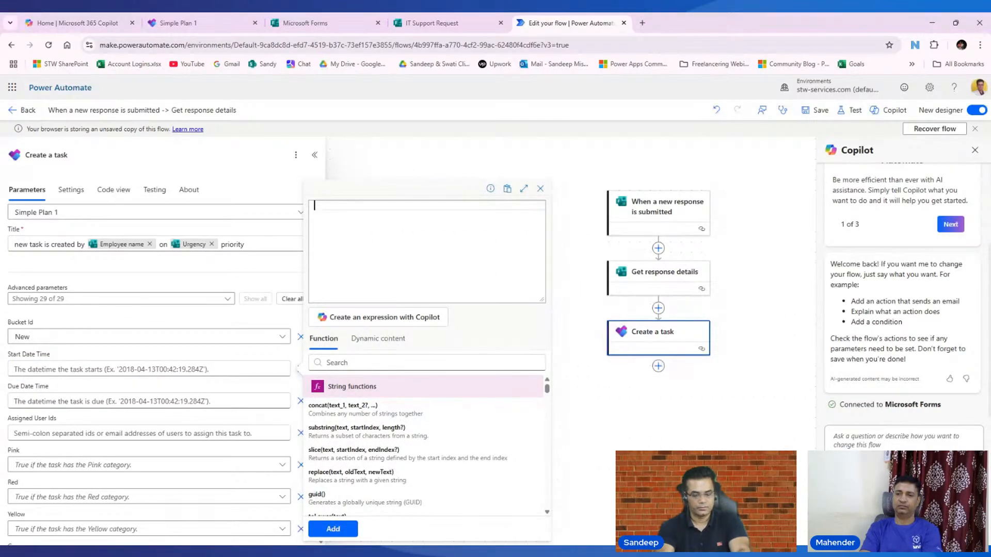
text(uri)
key(BackSpace)
text(c)
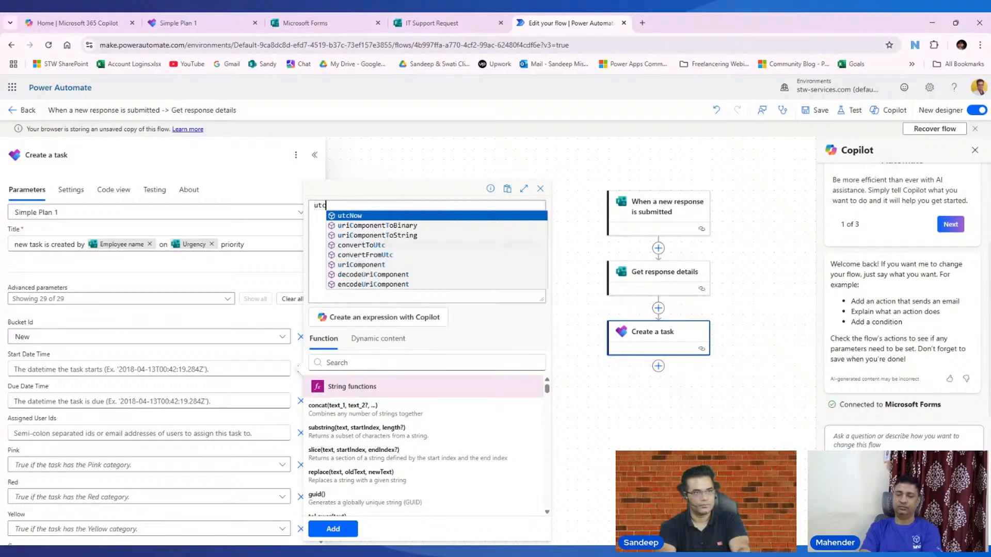
click(362, 216)
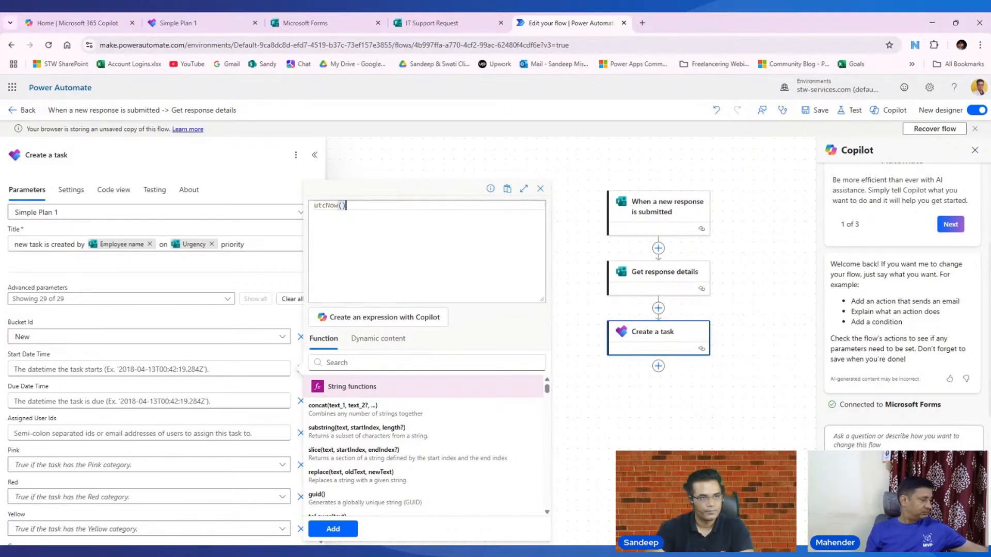
click(336, 535)
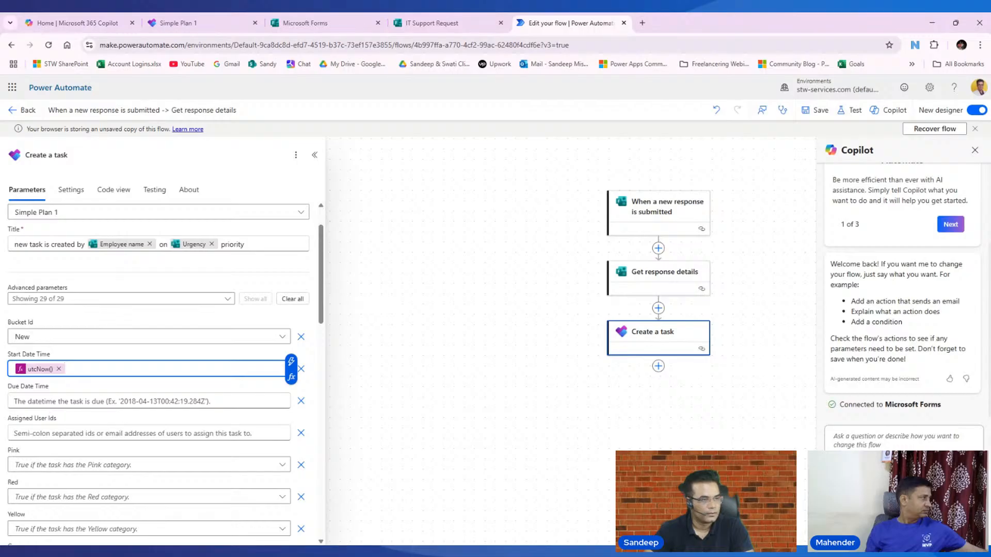
scroll(157, 388, down, 1)
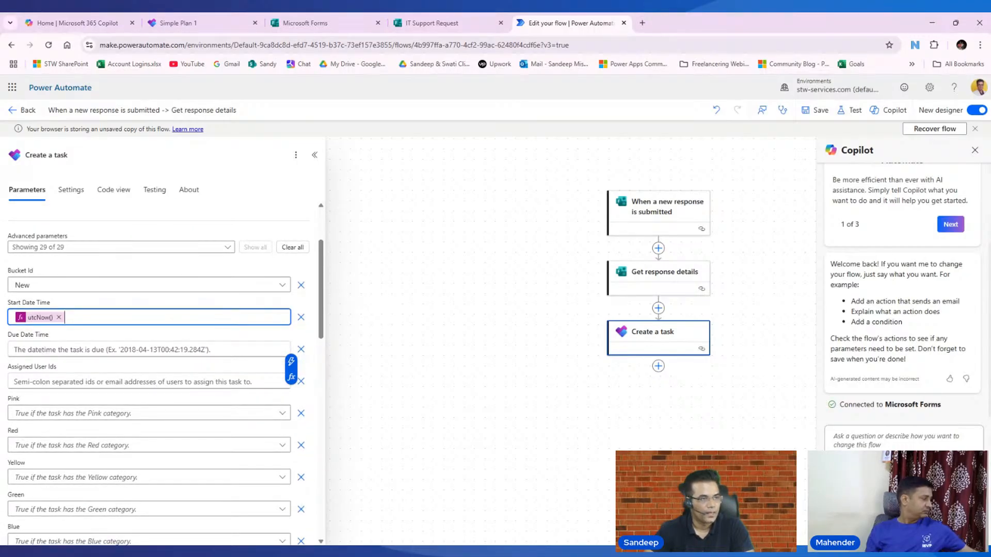
click(220, 381)
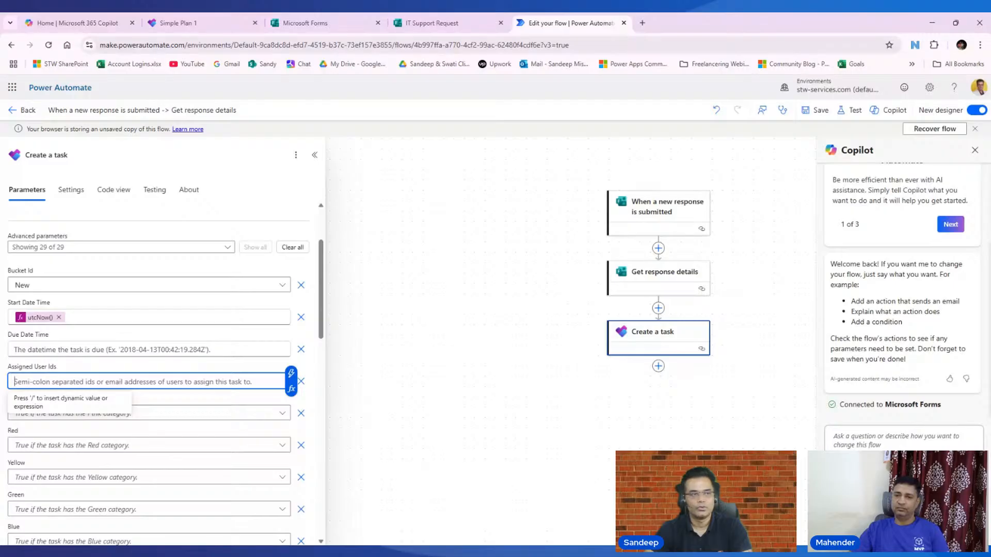
- Enter the assignee's email address in Create a task's Assigned User Ids field
scroll(108, 299, up, 2)
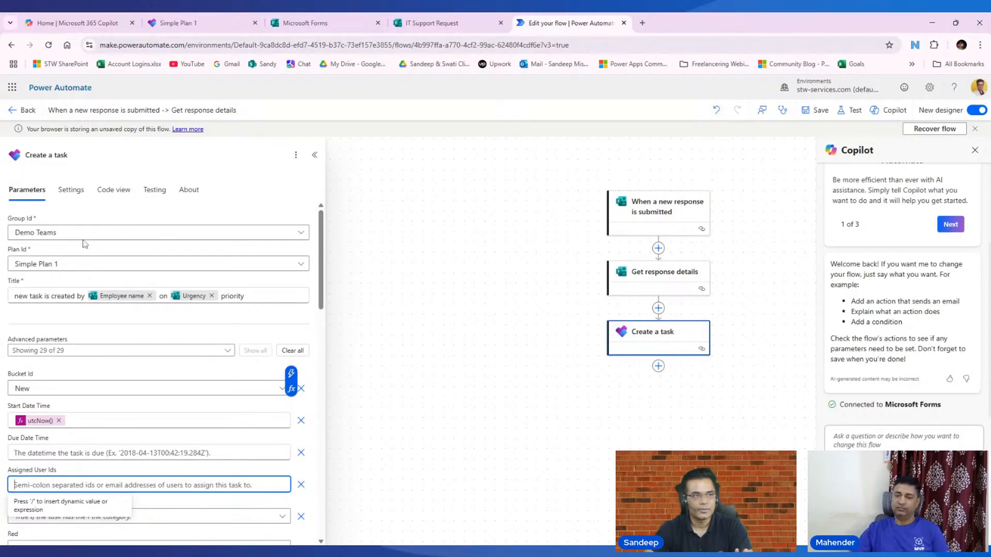
scroll(148, 387, down, 4)
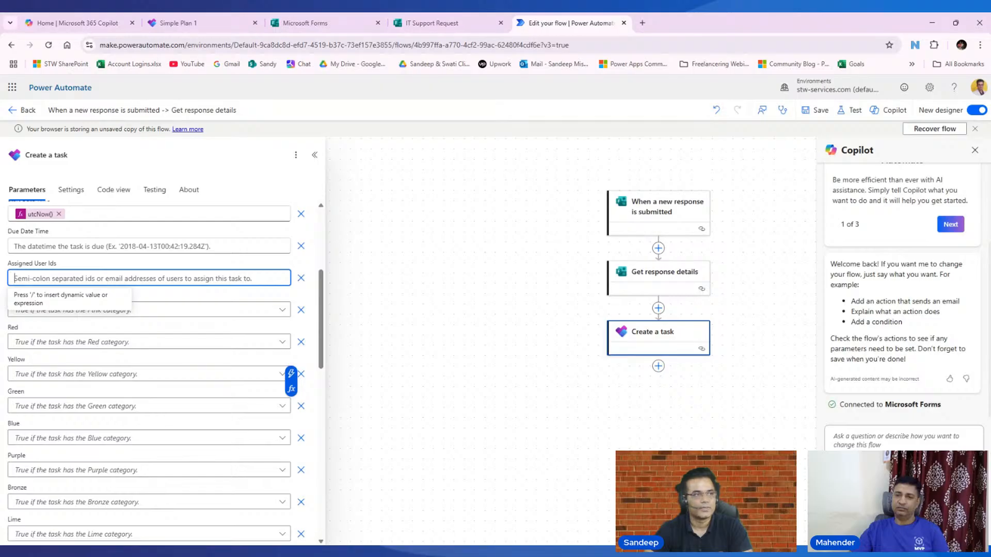
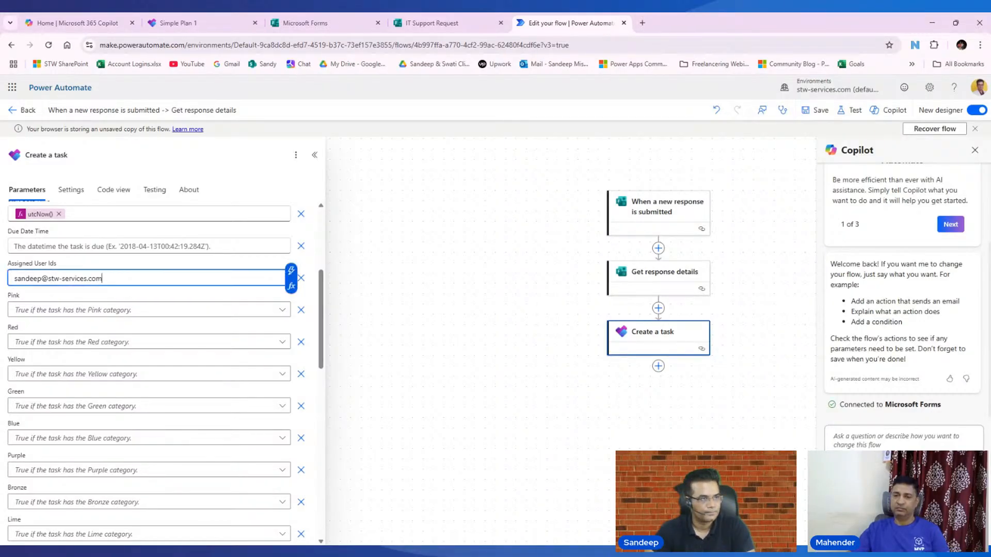
click(212, 298)
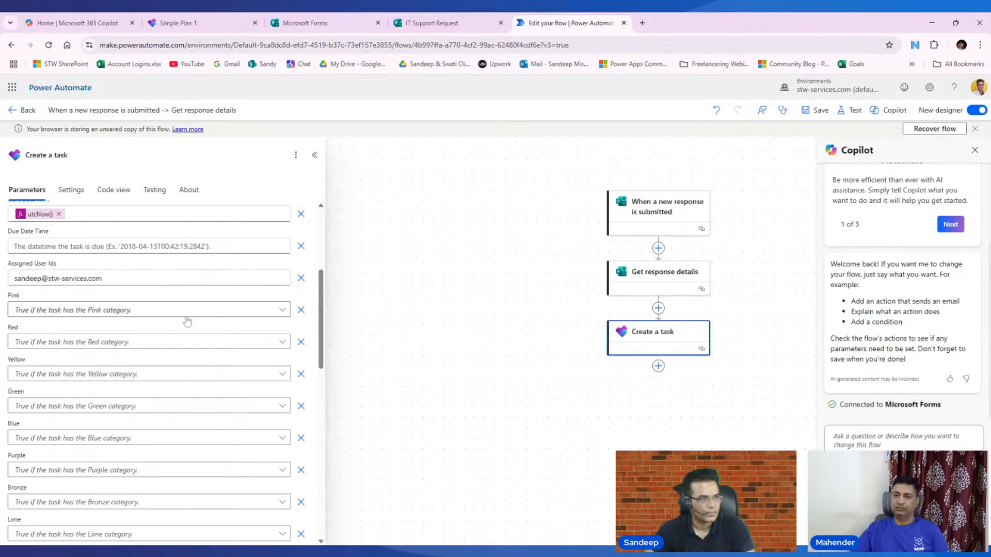
click(206, 22)
click(225, 233)
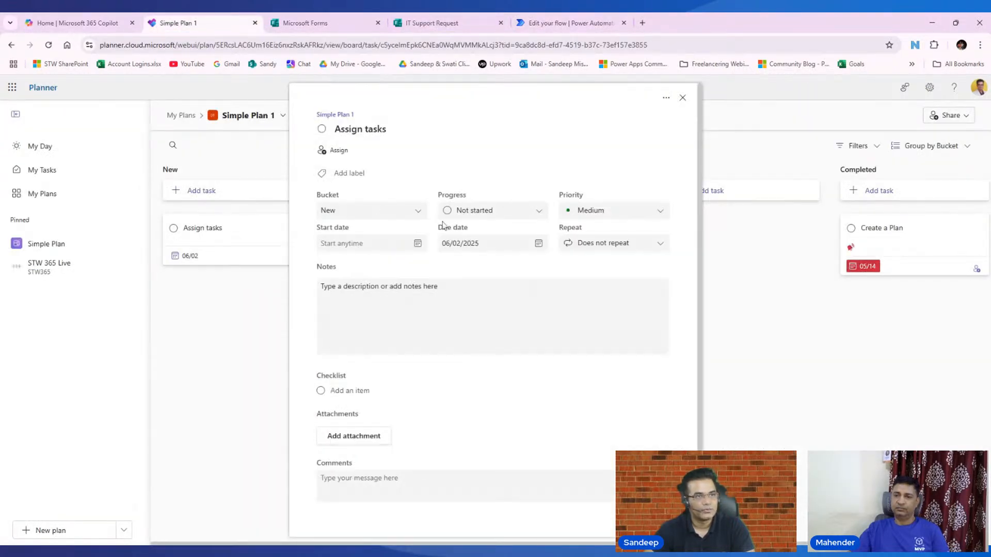
click(349, 174)
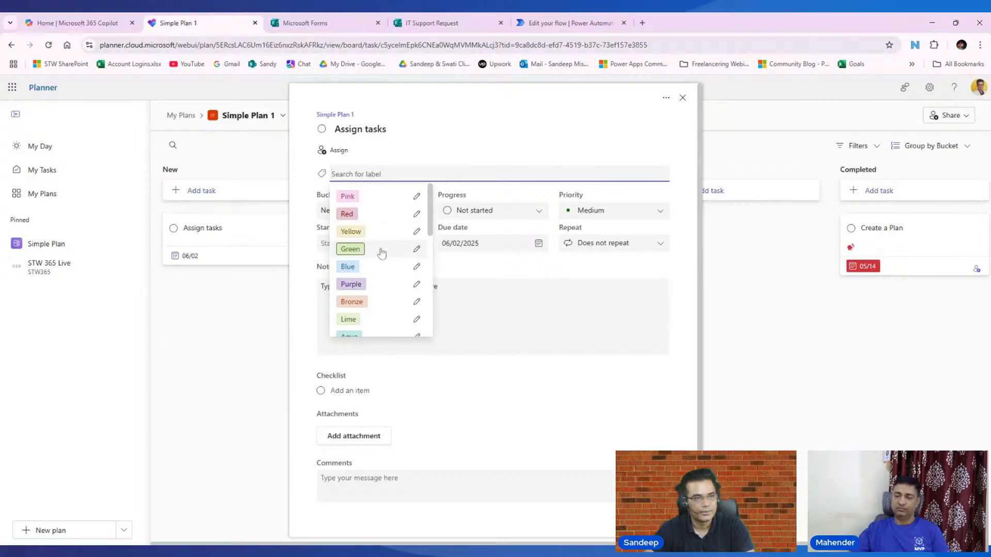
scroll(383, 272, down, 2)
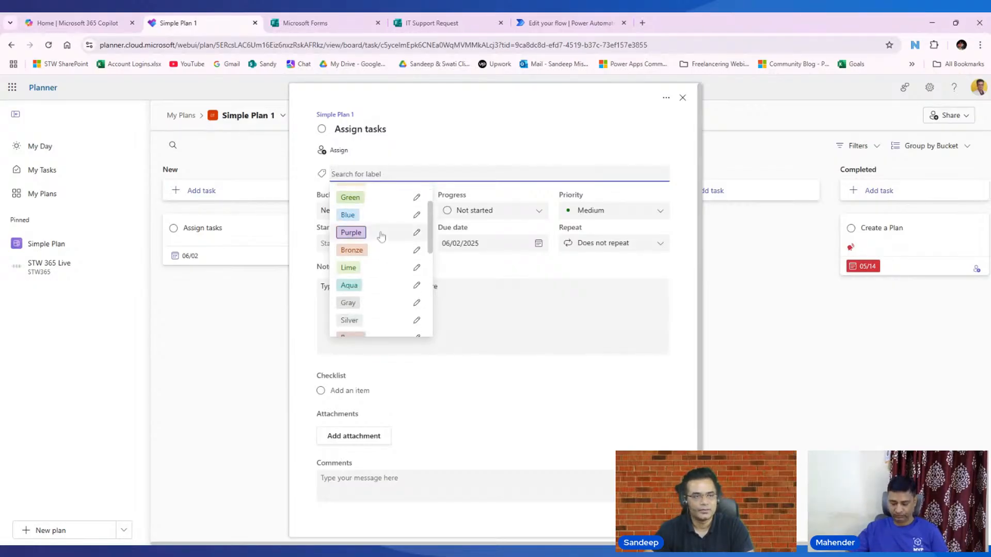
scroll(381, 236, up, 2)
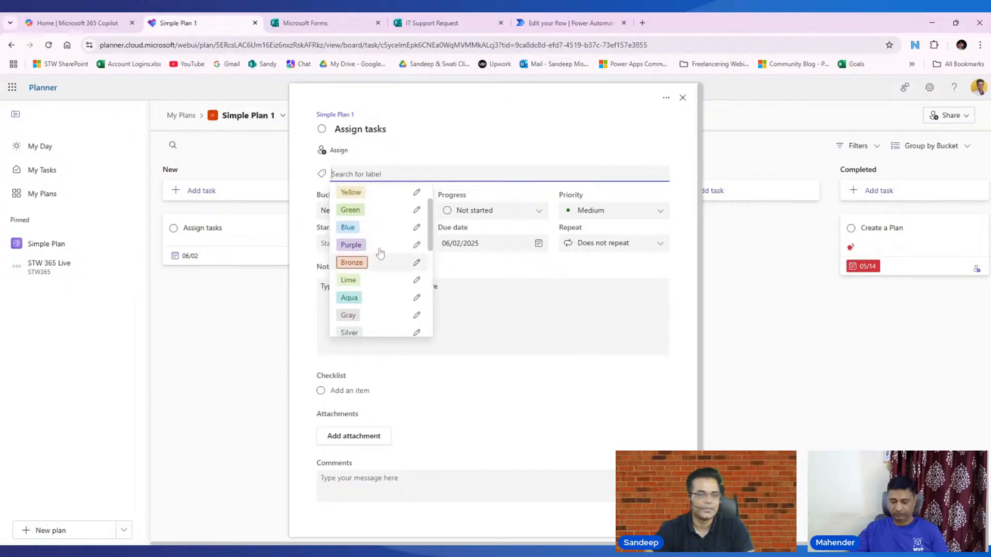
scroll(380, 251, down, 5)
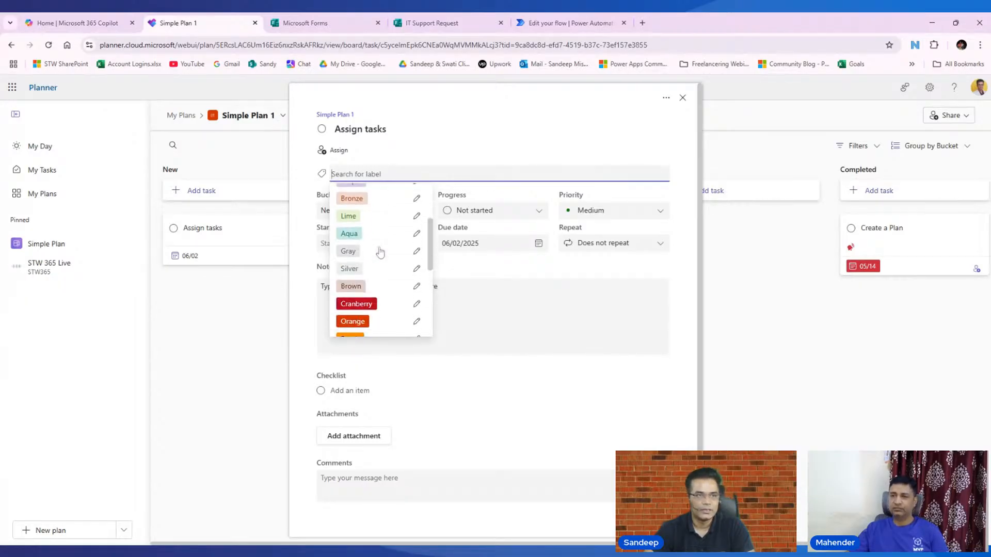
scroll(381, 297, up, 3)
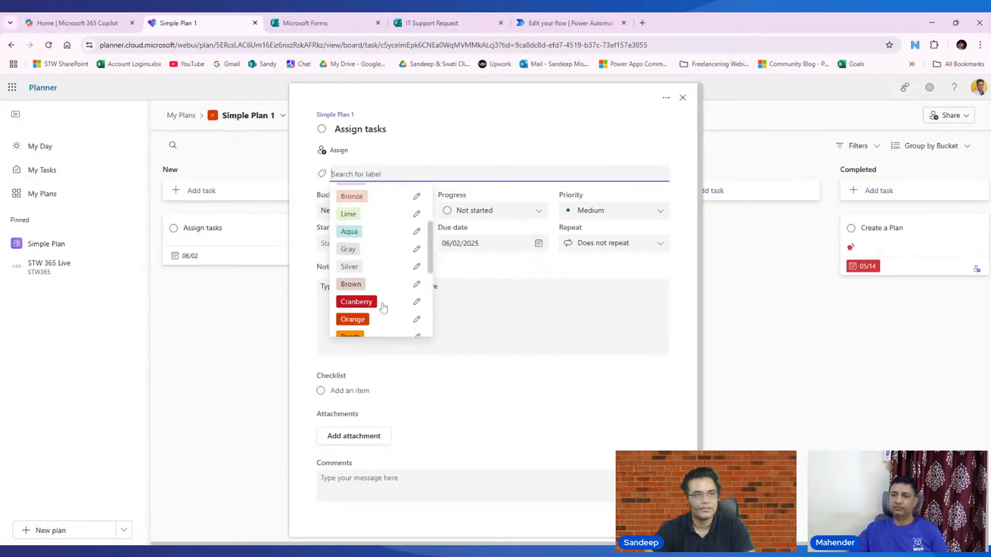
click(742, 337)
click(742, 337)
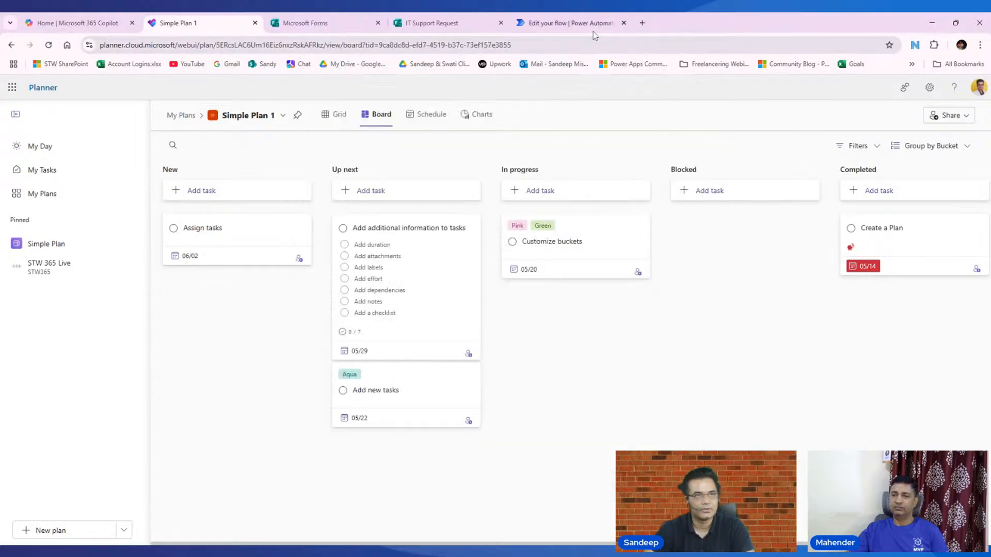
- Back in the flow, review the Create a task category fields and save the flow
click(572, 23)
scroll(104, 402, down, 6)
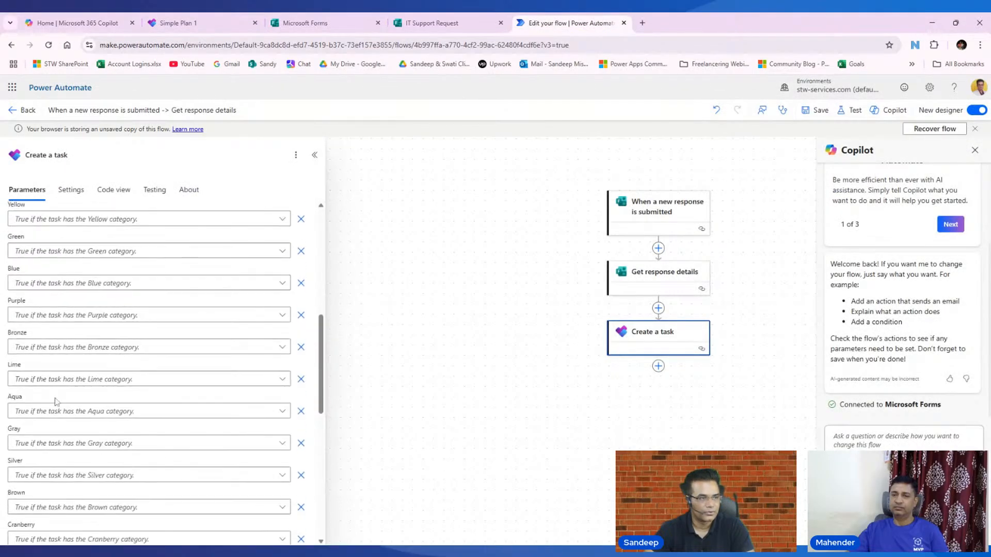
scroll(103, 405, down, 4)
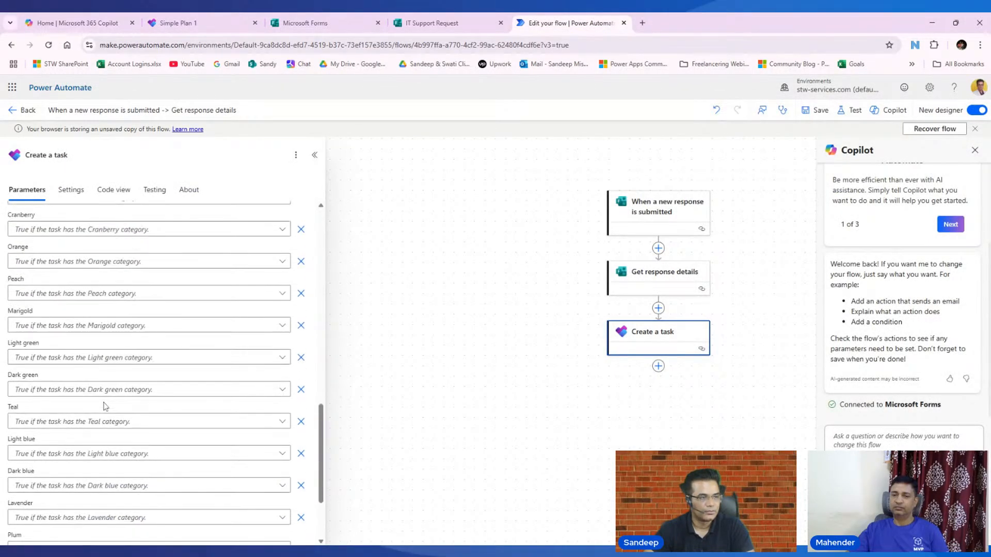
scroll(113, 474, up, 12)
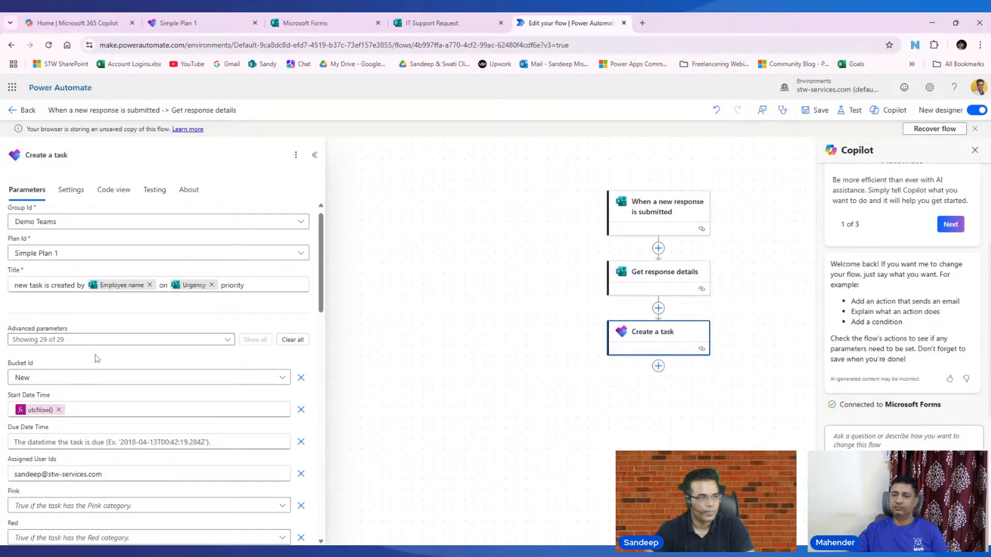
scroll(148, 373, down, 2)
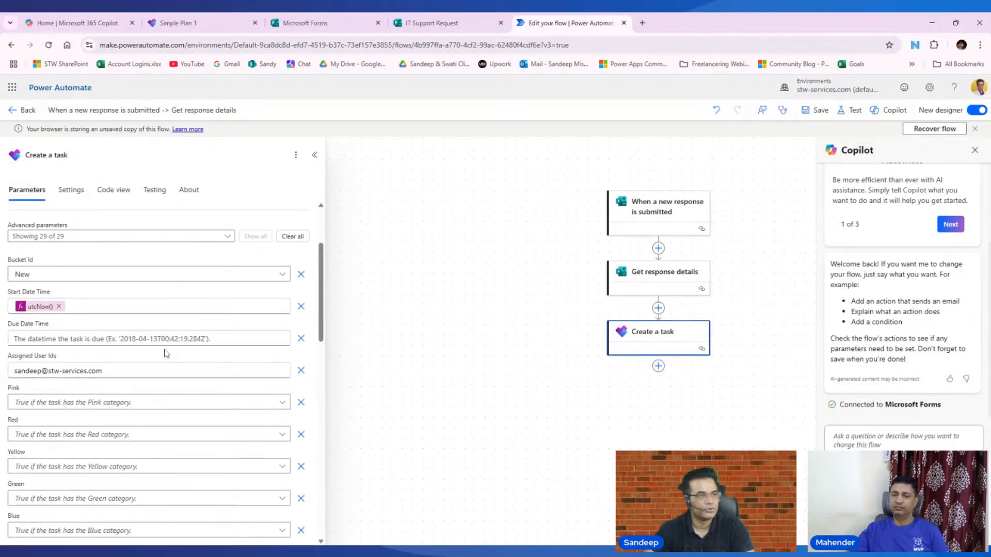
click(816, 110)
scroll(115, 313, up, 2)
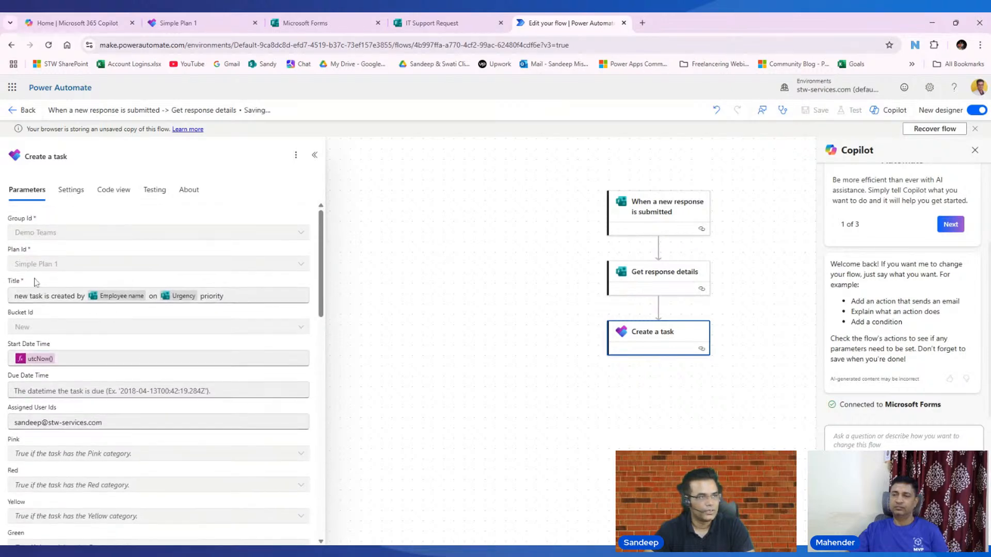
scroll(137, 324, down, 8)
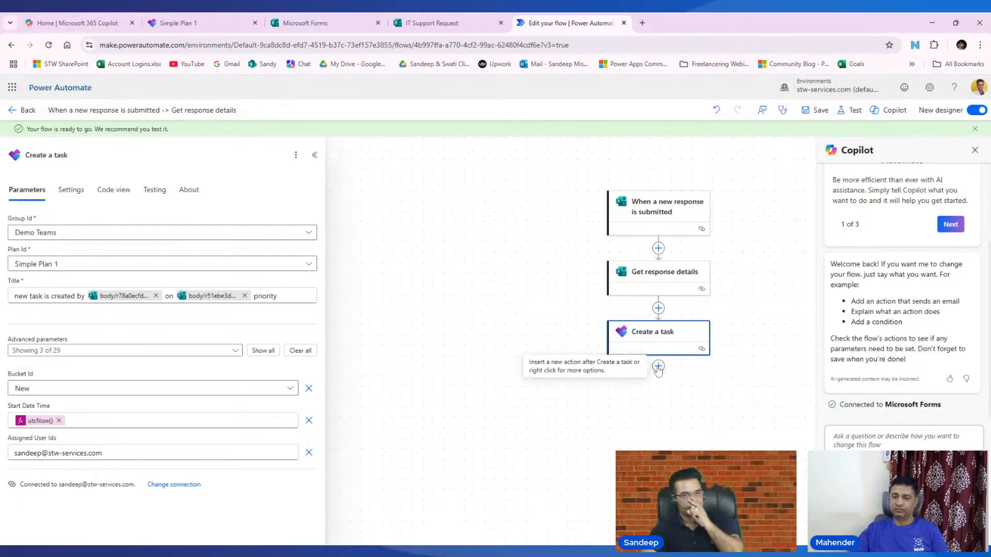
- Add a Delay step of 5 seconds after Create a task and save the flow
click(657, 365)
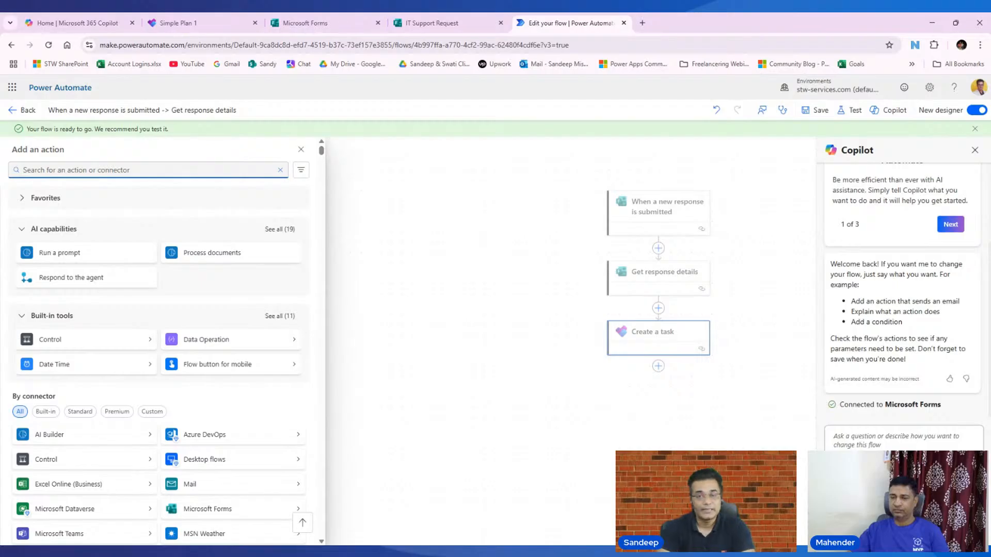
text(d)
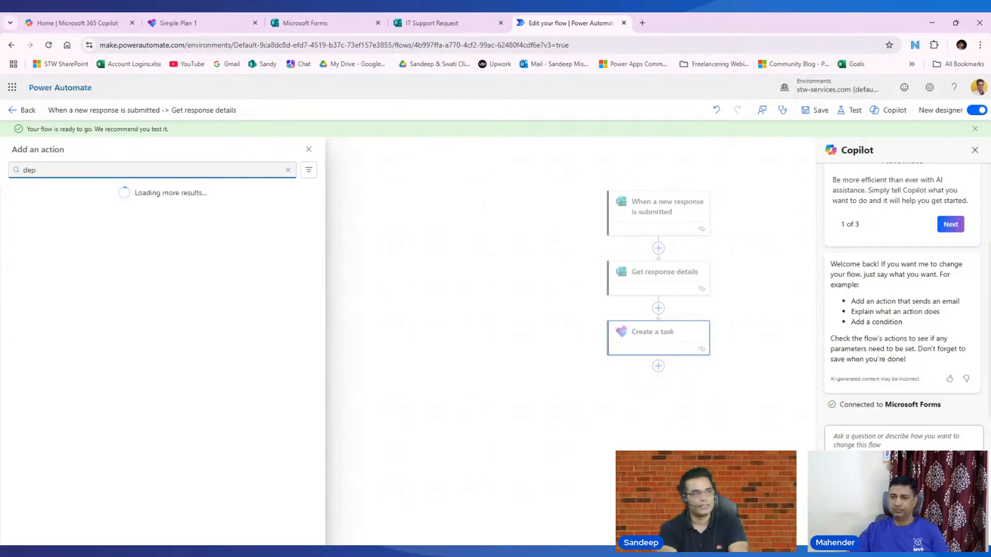
text(elay)
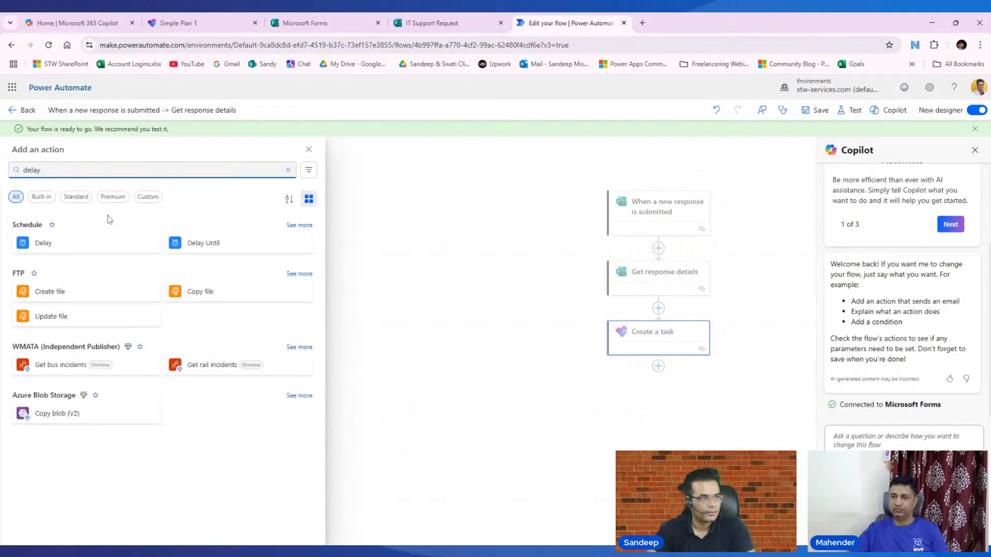
click(69, 245)
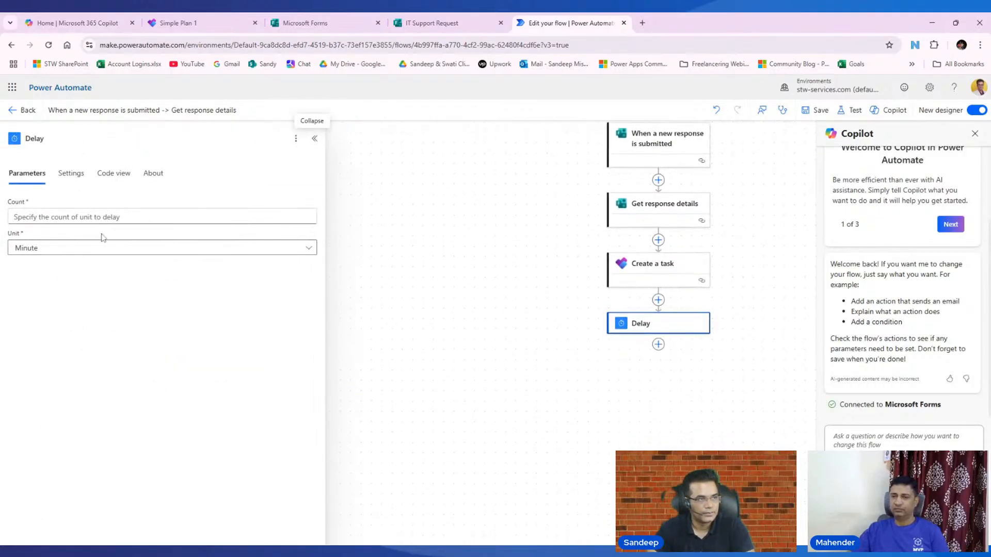
text(5)
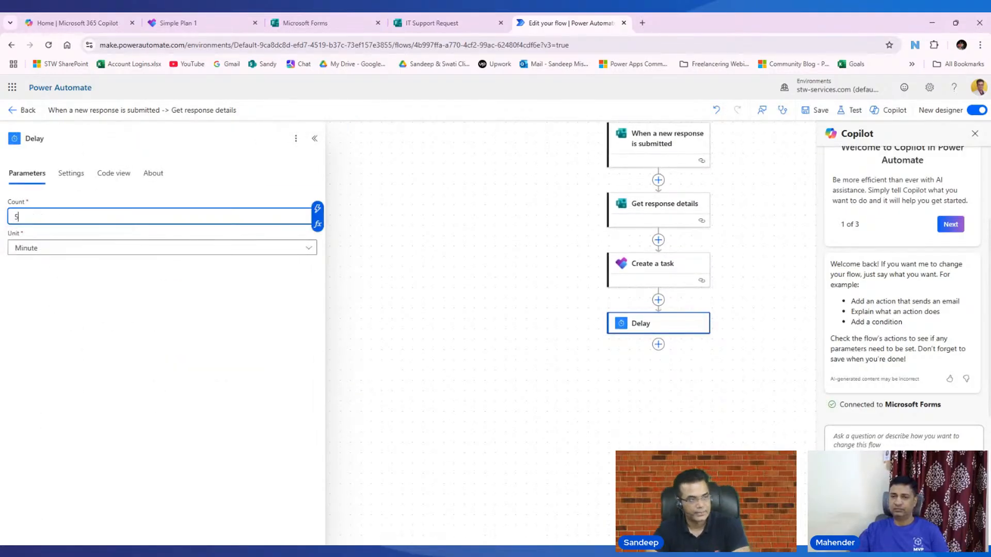
click(100, 248)
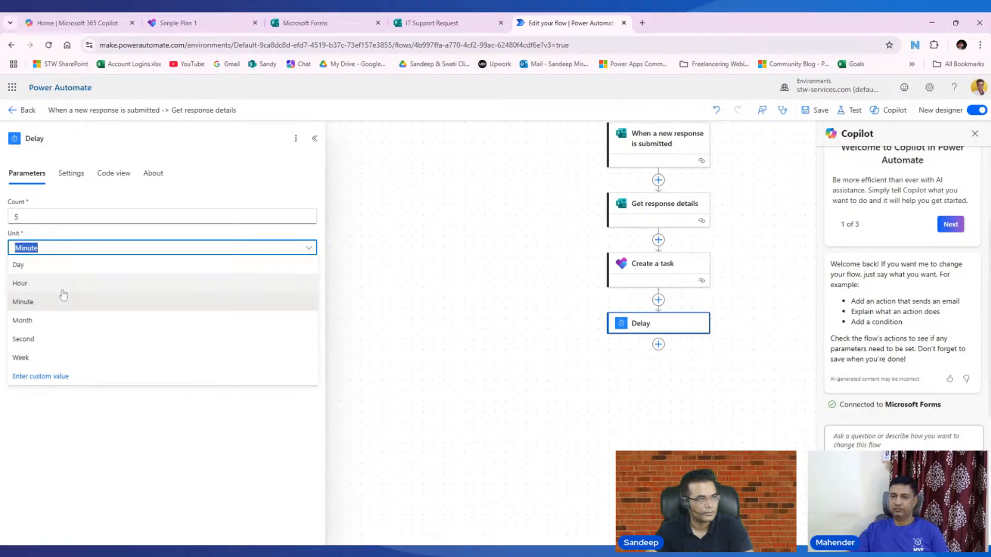
click(48, 340)
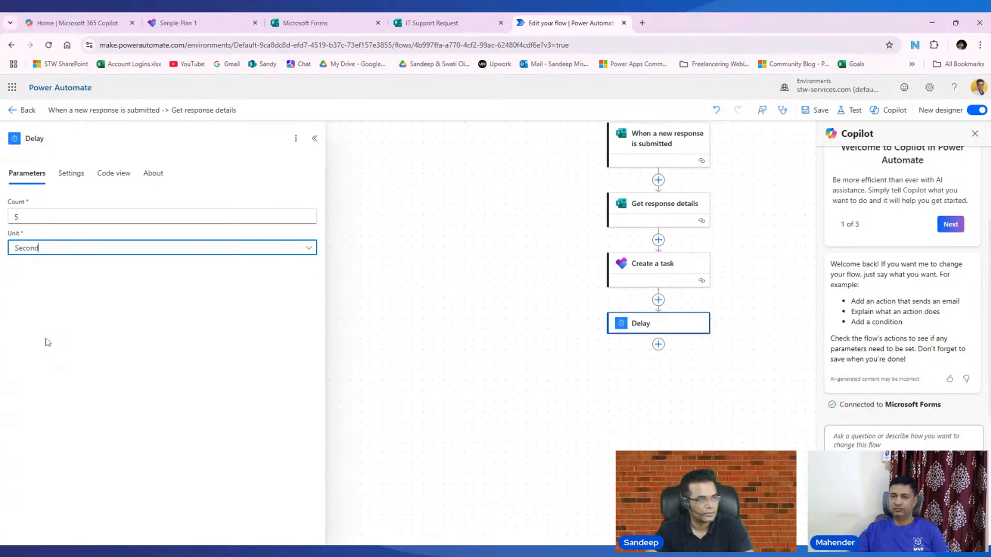
click(819, 115)
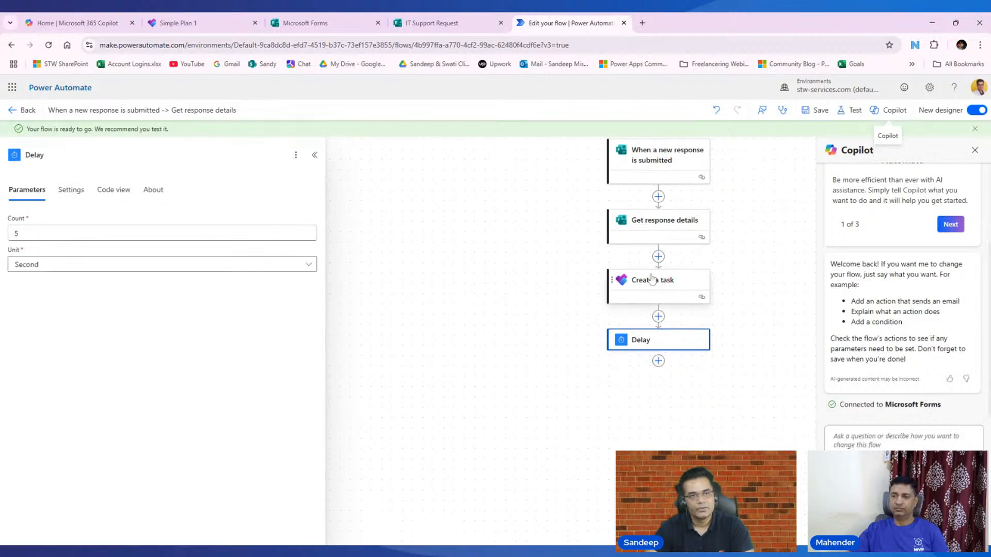
click(652, 284)
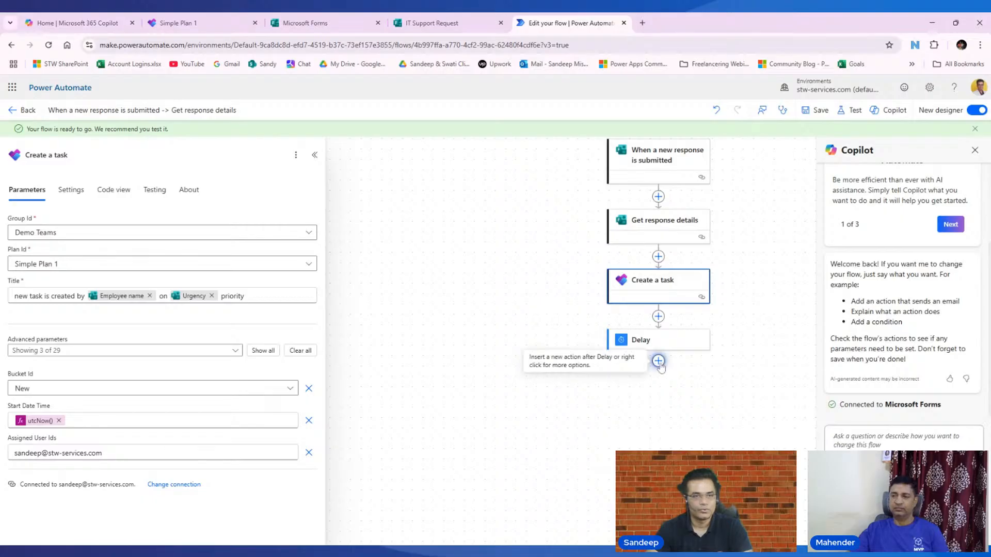
- Add a Planner Update a task step after the Delay
click(662, 364)
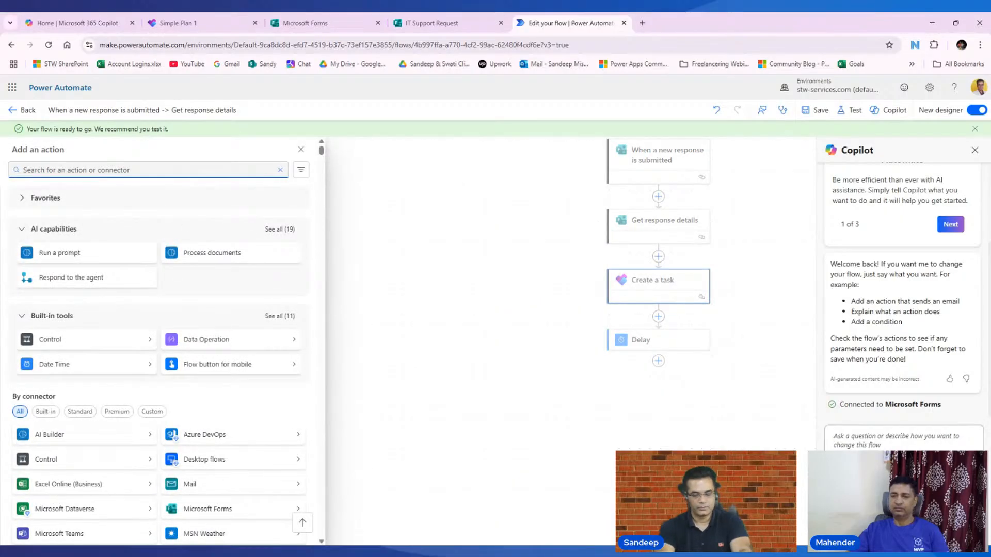
text(p)
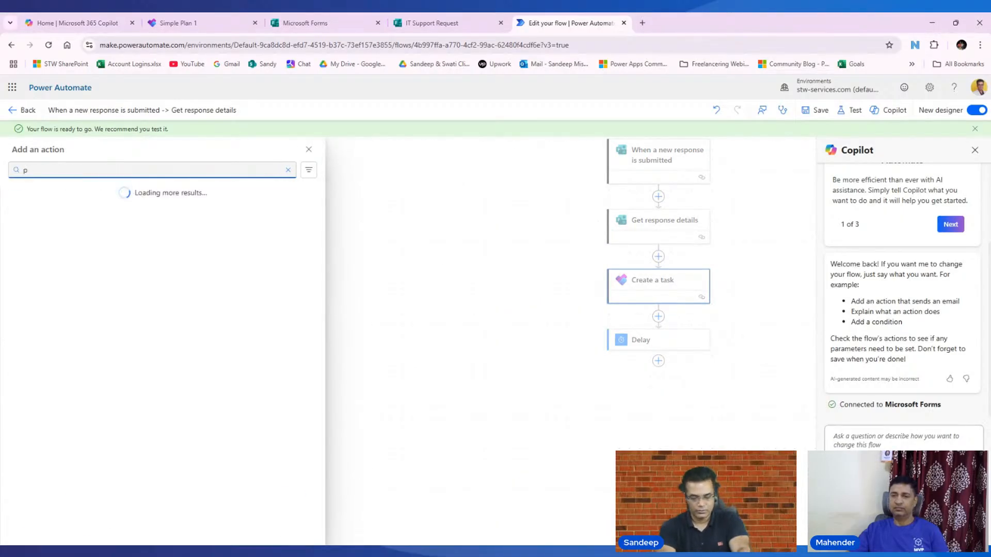
text(lanne)
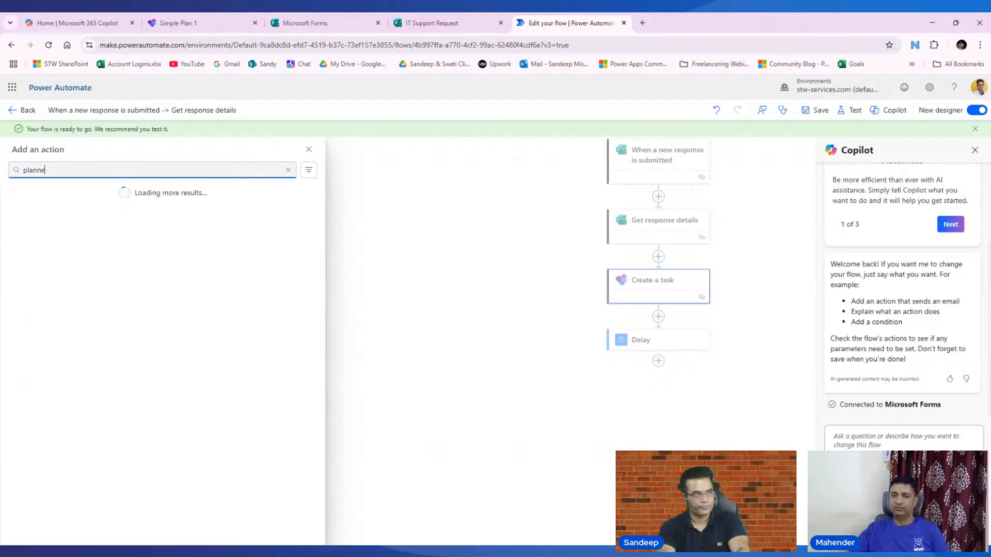
text(r)
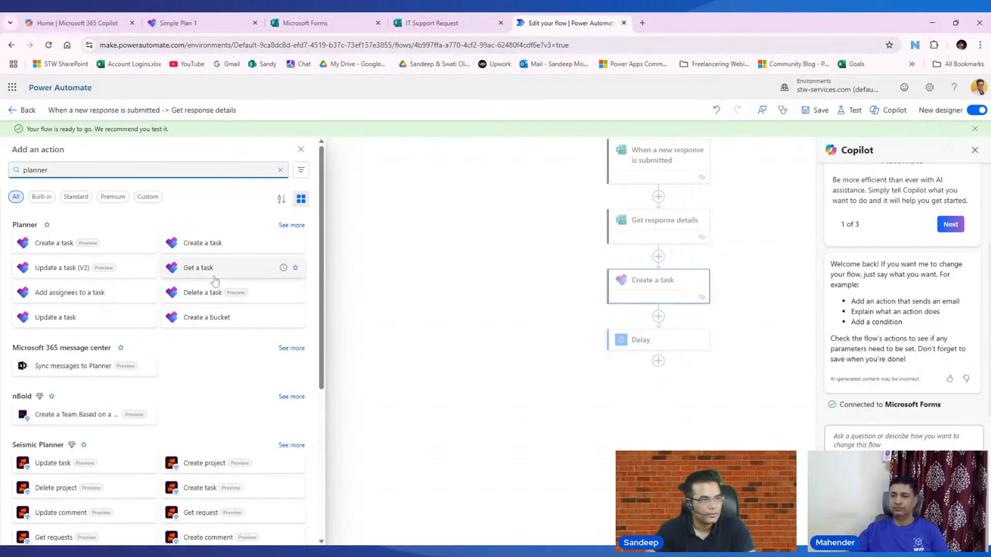
click(70, 318)
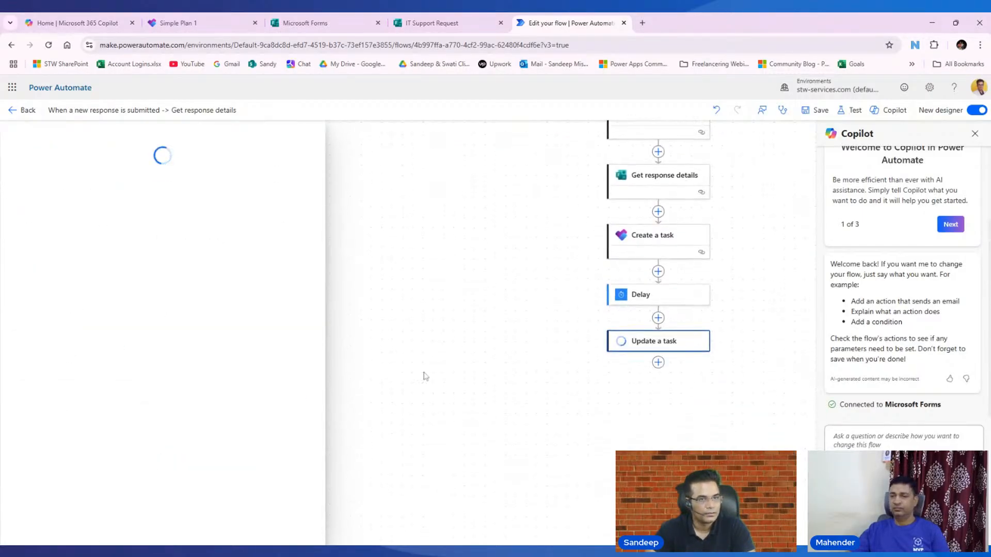
click(68, 220)
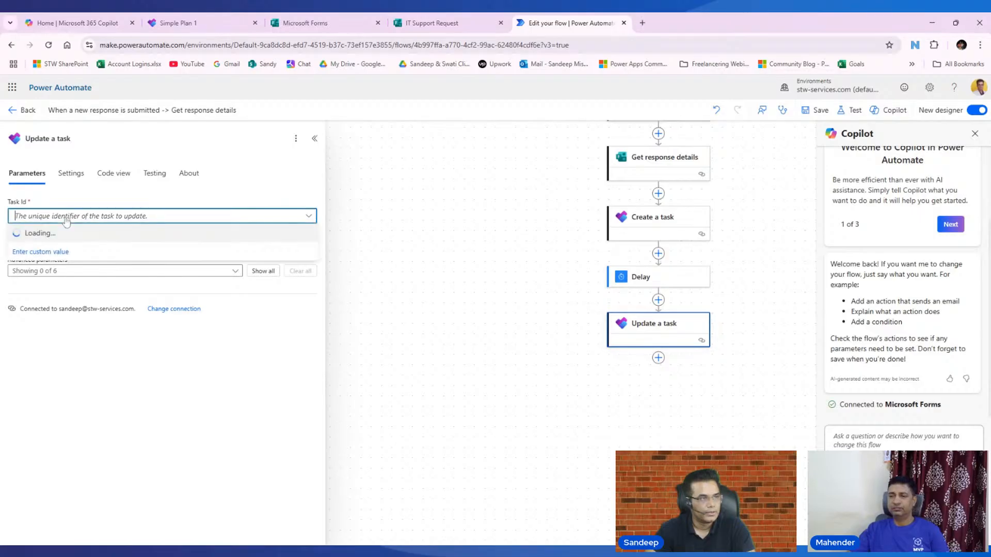
click(384, 221)
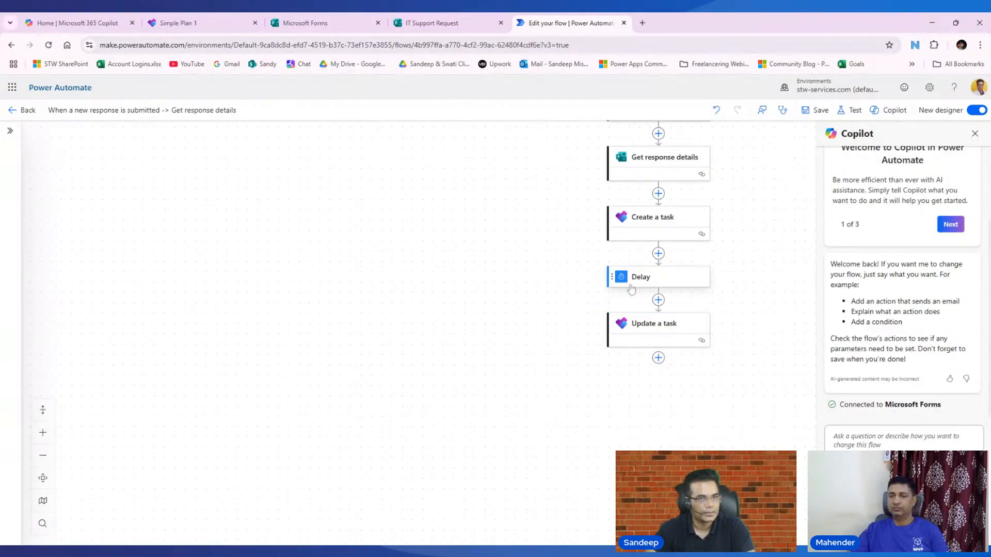
click(643, 325)
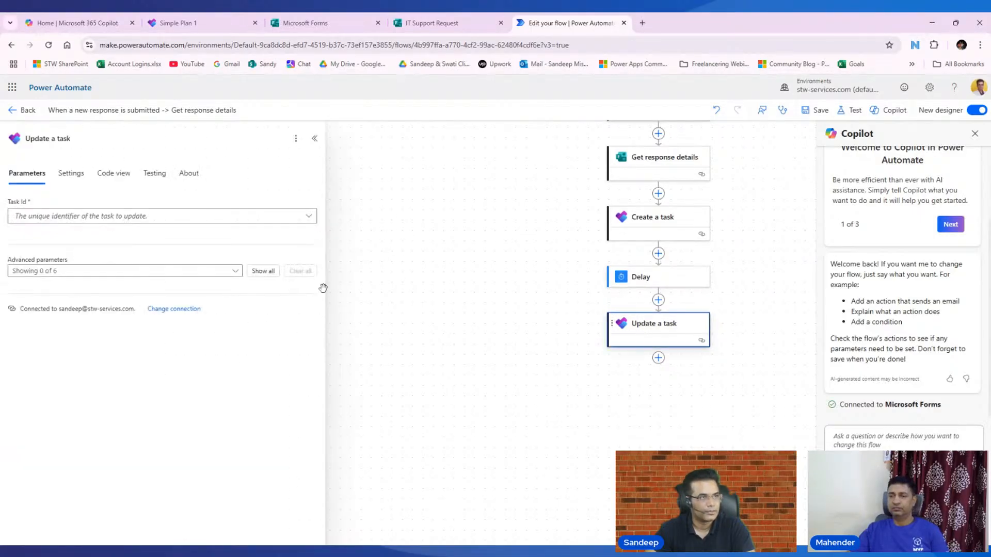
- Include the Title advanced parameter and switch Task Id to Enter custom value
click(12, 219)
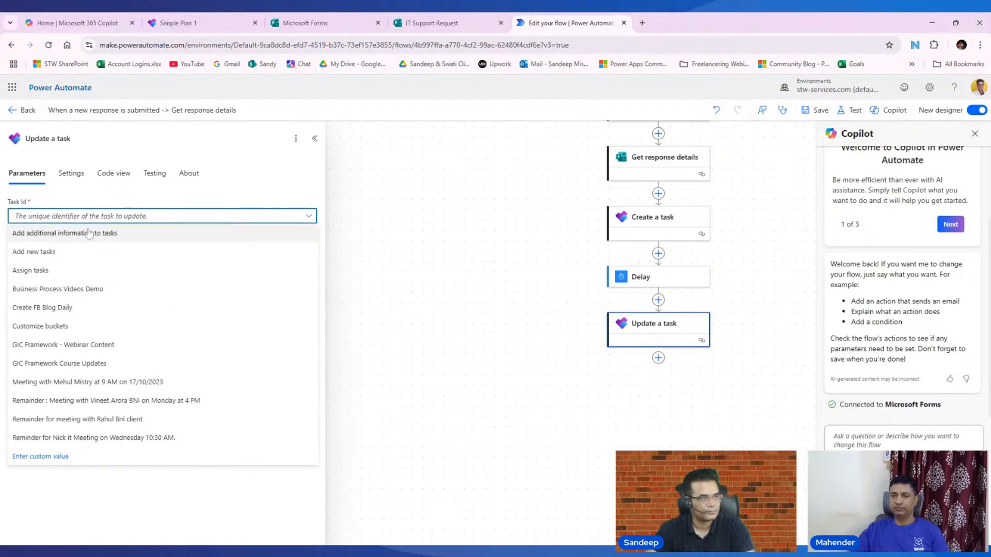
click(407, 331)
click(640, 334)
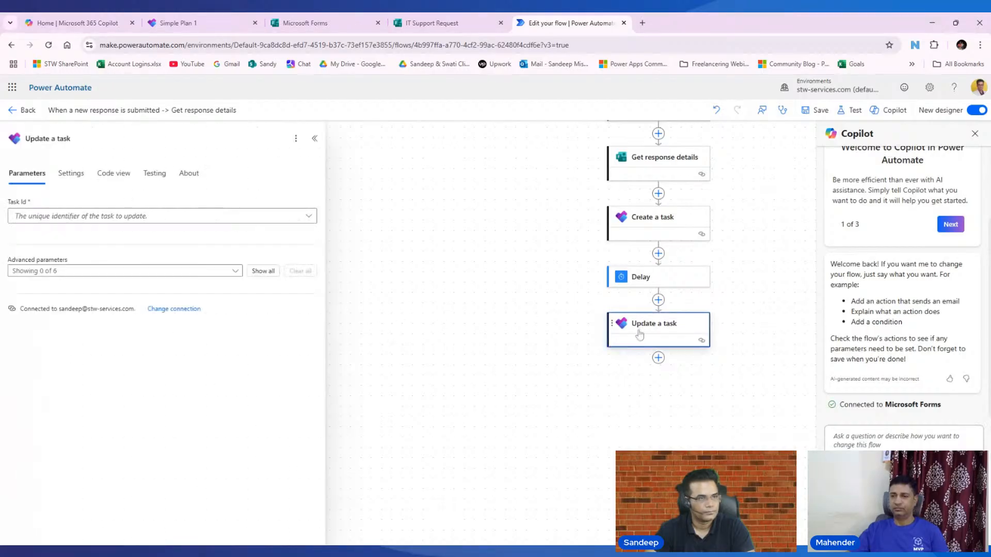
click(236, 271)
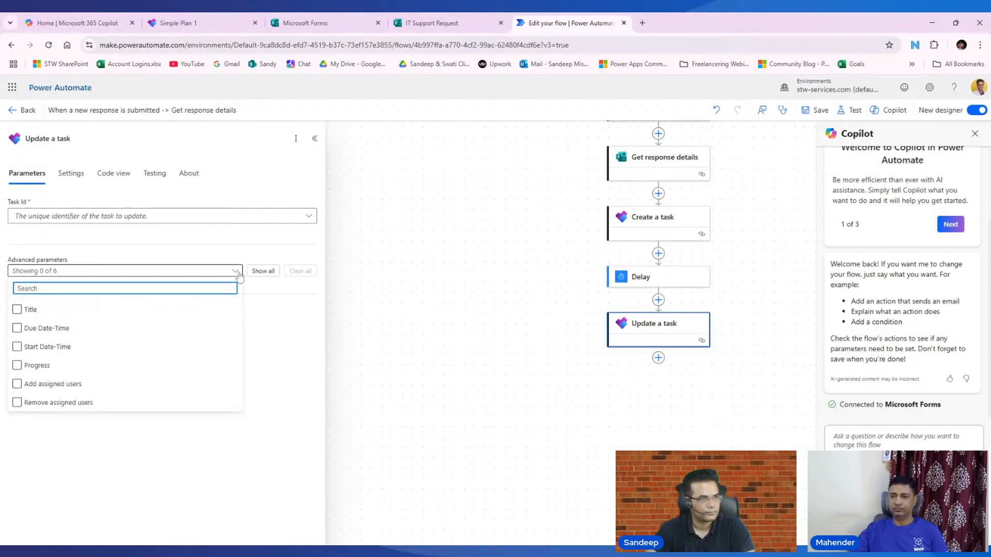
click(174, 309)
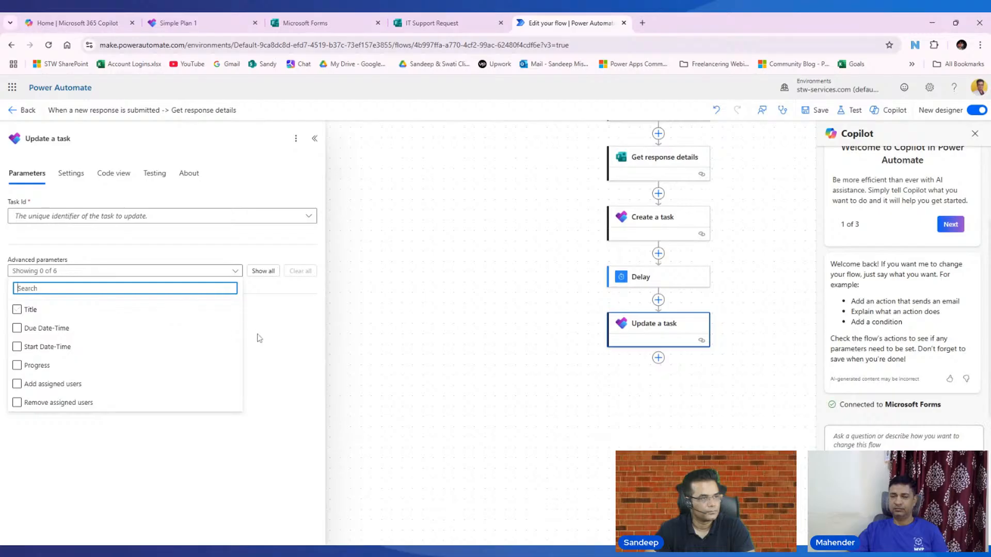
click(276, 343)
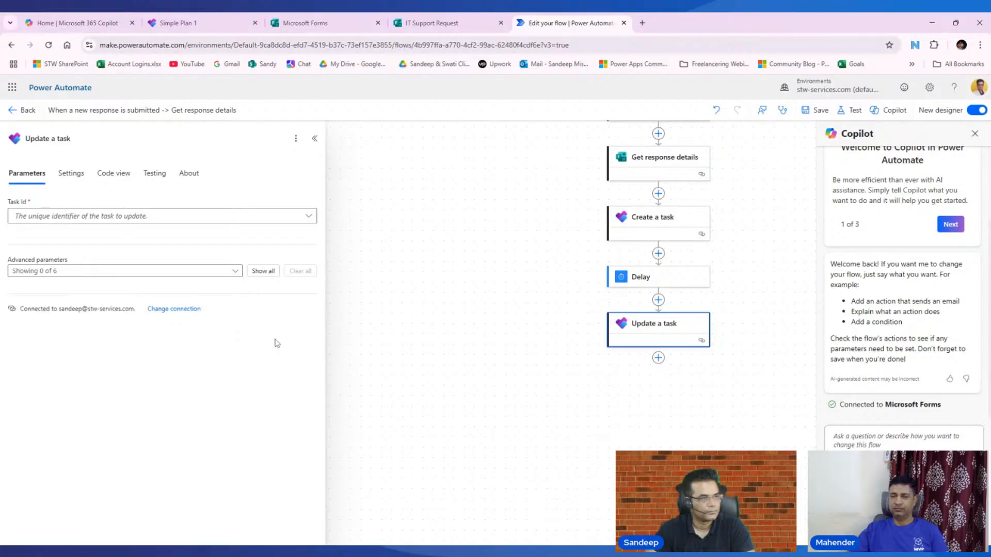
click(282, 216)
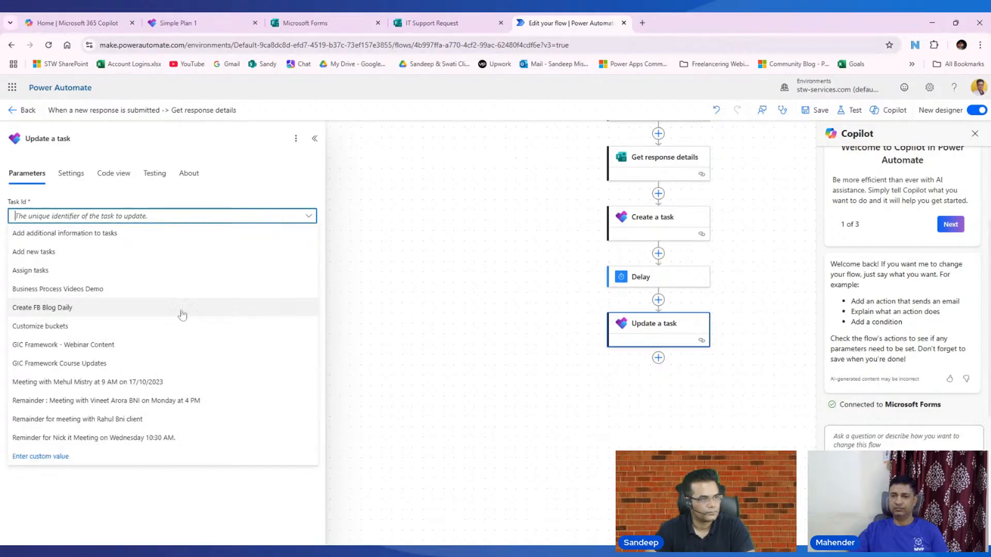
click(51, 457)
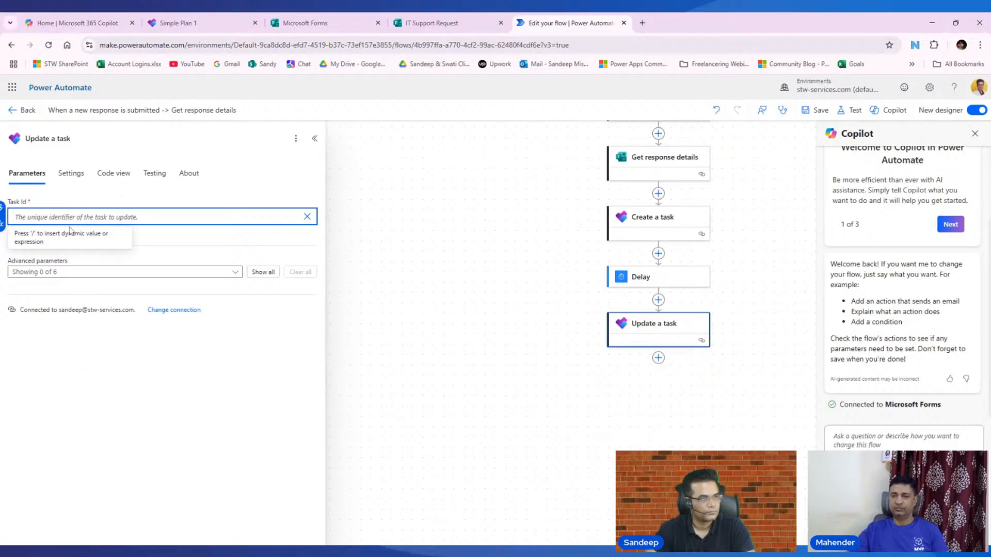
- Fill Task Id with the Id output of Create a task from dynamic content
click(3, 209)
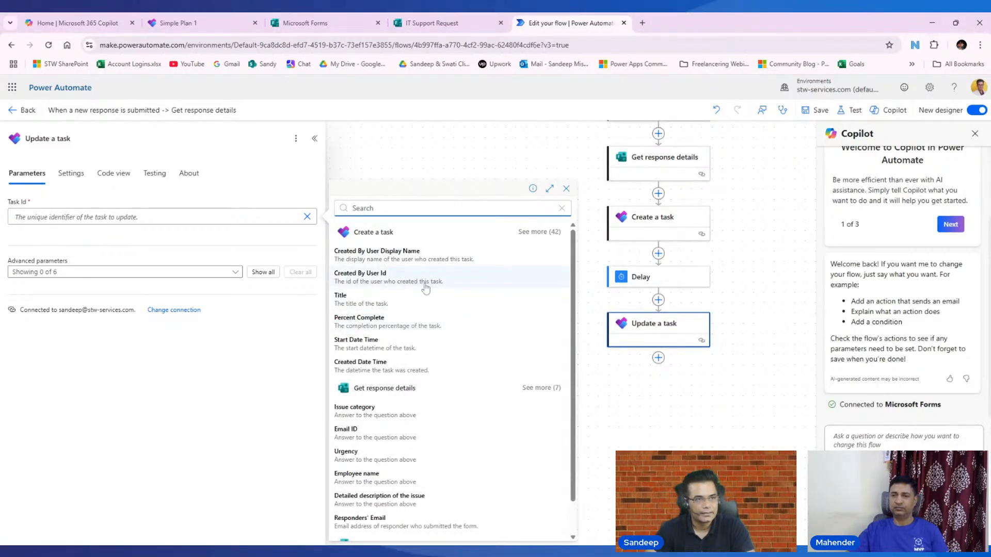
scroll(426, 288, down, 1)
scroll(465, 274, up, 1)
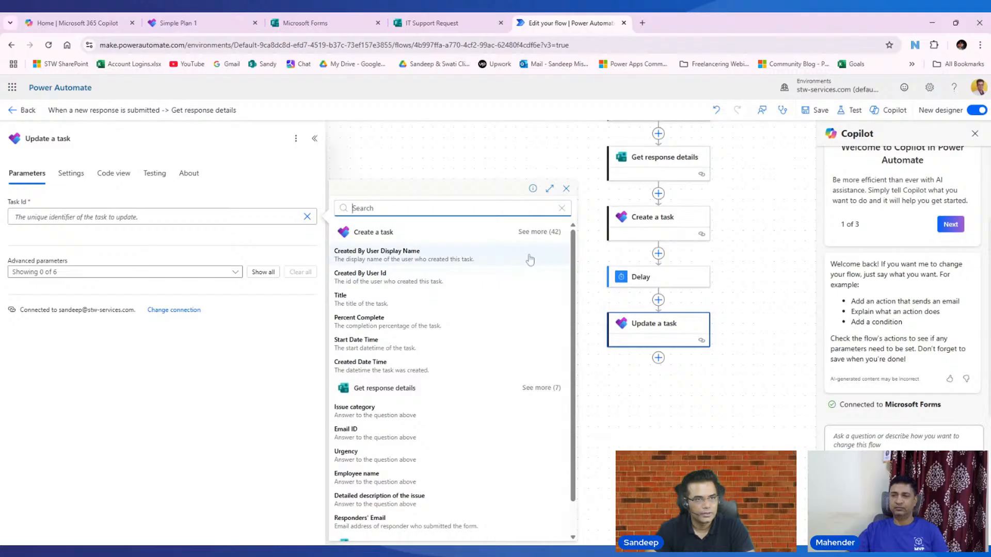
click(540, 232)
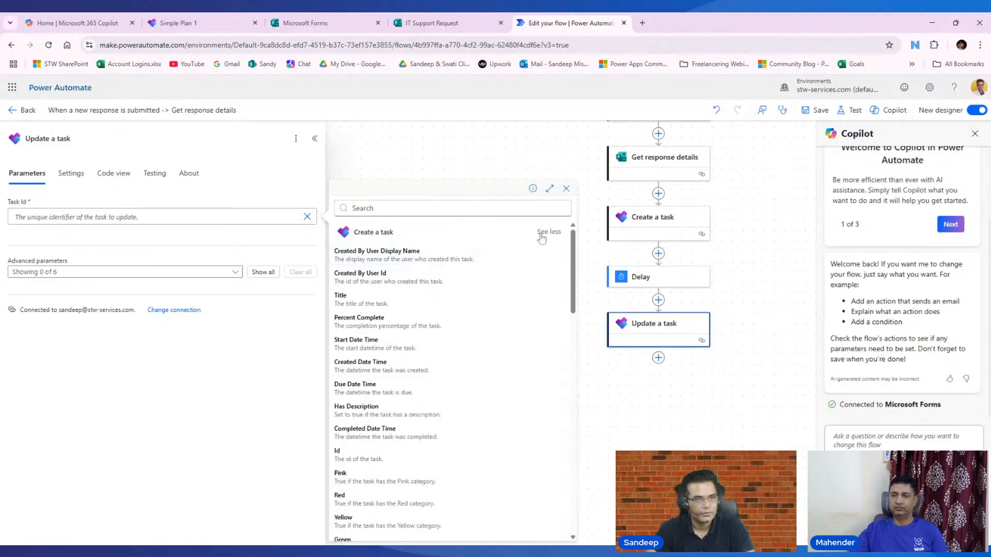
click(376, 454)
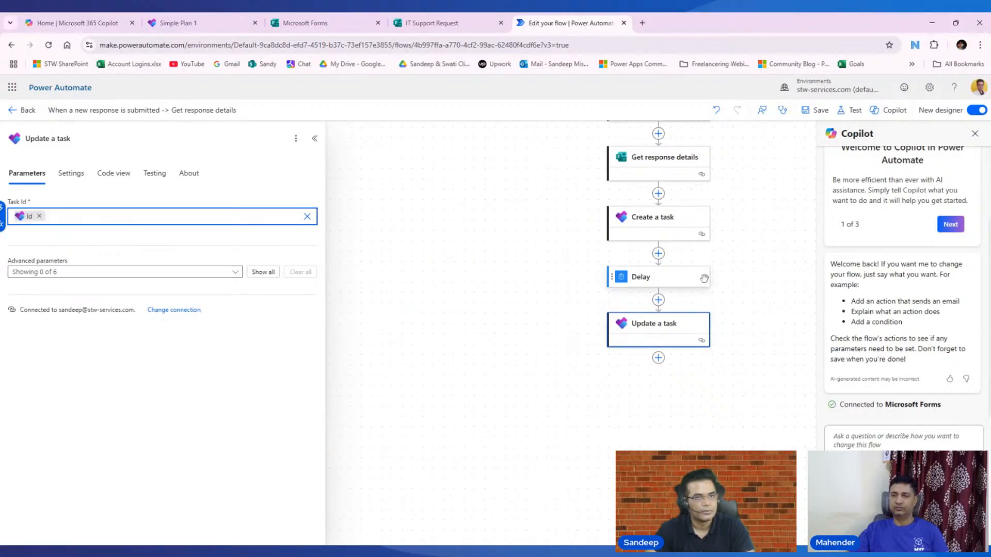
- Show all six optional task fields of the Update a task step
click(260, 272)
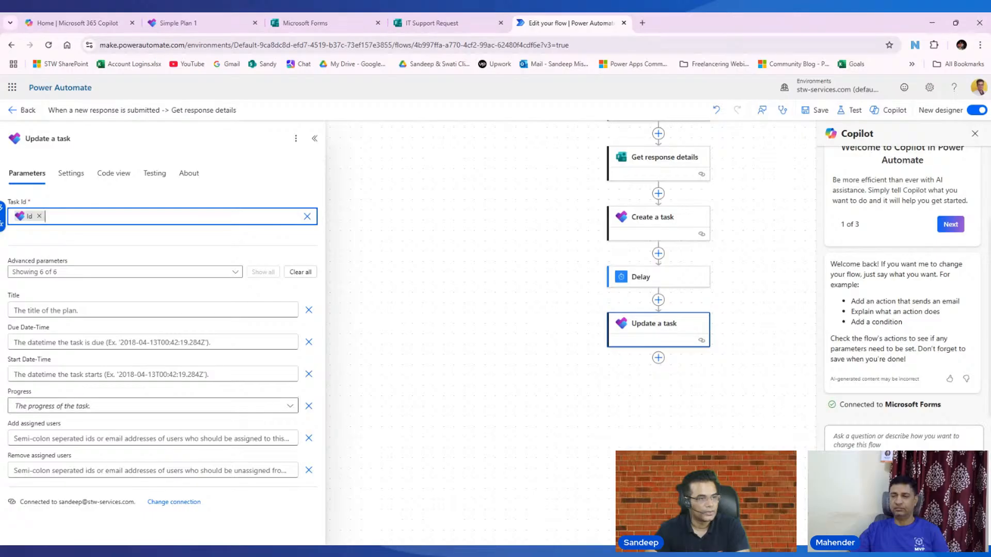
click(114, 290)
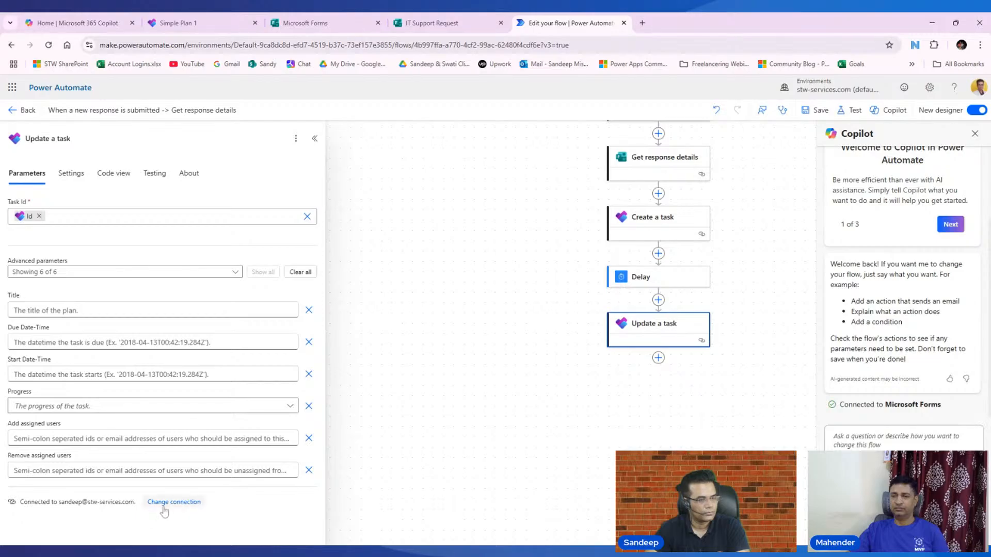
drag(125, 283, 130, 288)
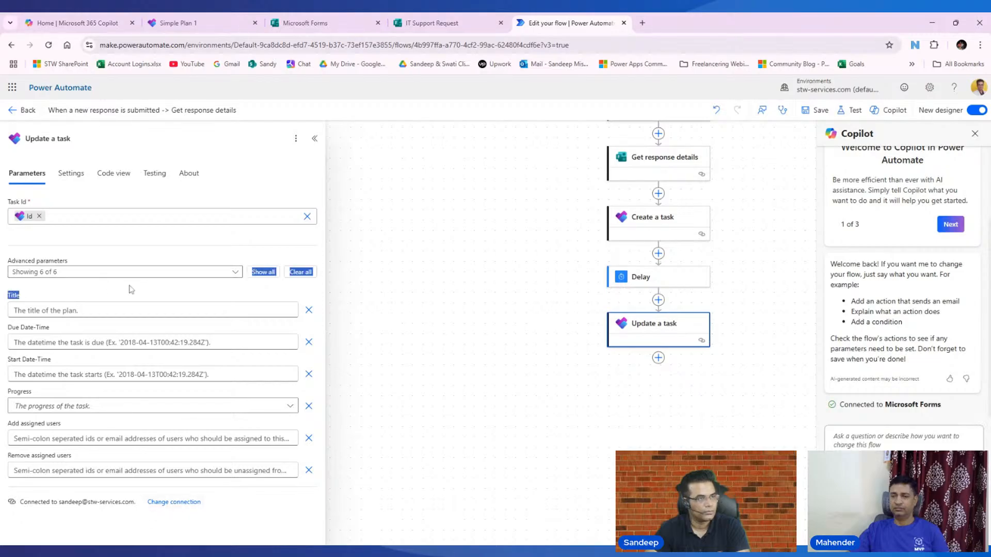
click(265, 292)
click(238, 274)
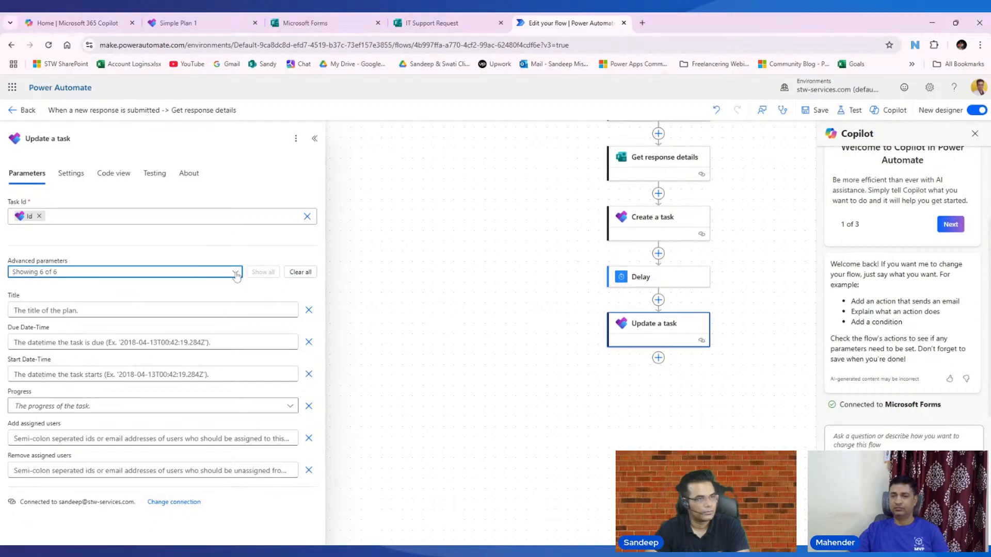
click(236, 245)
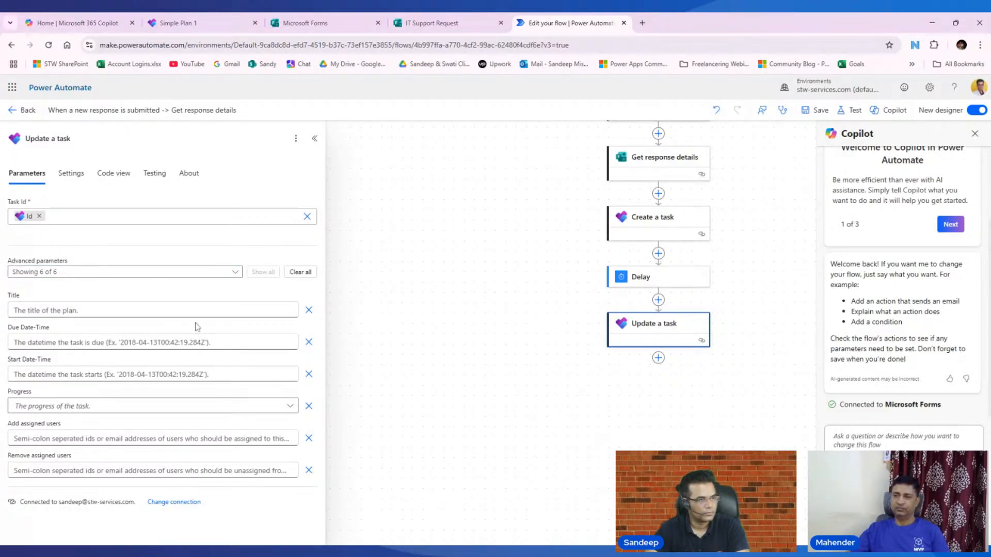
- Delete the Update a task step that follows Delay
right_click(649, 333)
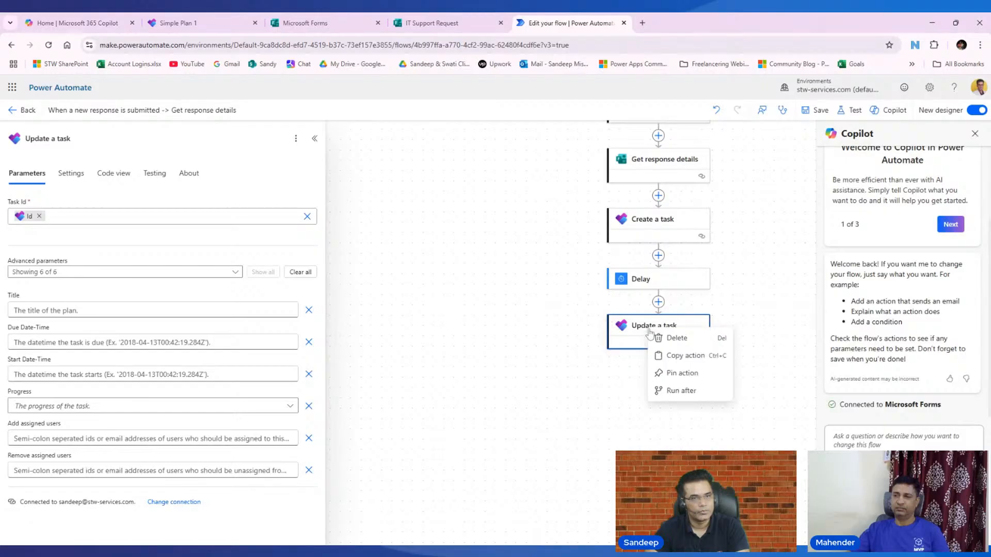
click(671, 338)
click(612, 336)
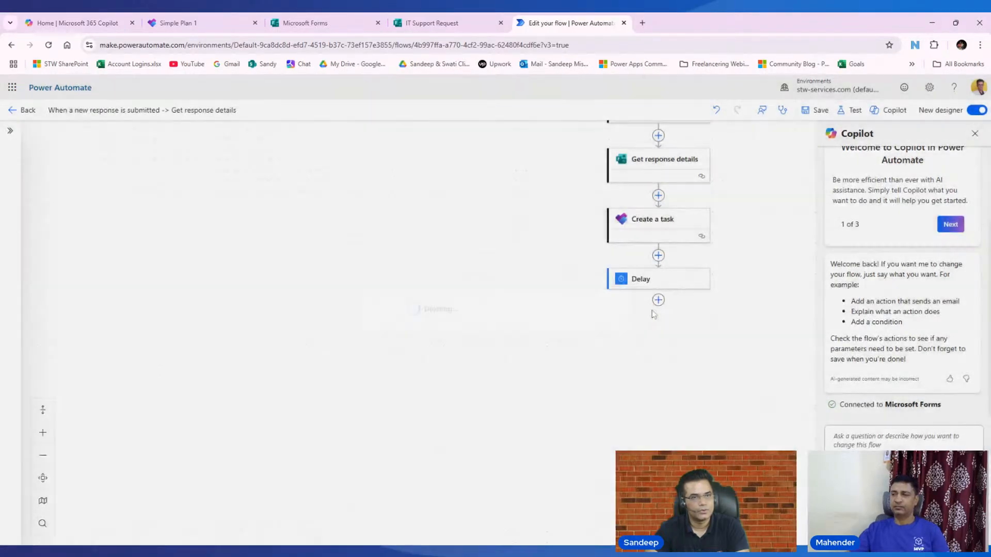
- Search 'planner' and add the Update a task (V2) action after Delay
click(658, 300)
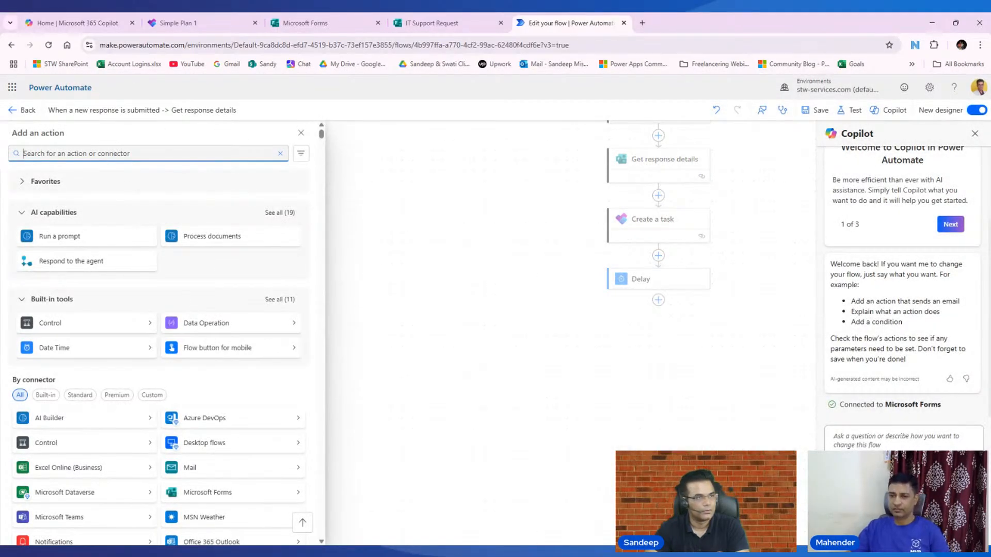
text(pa)
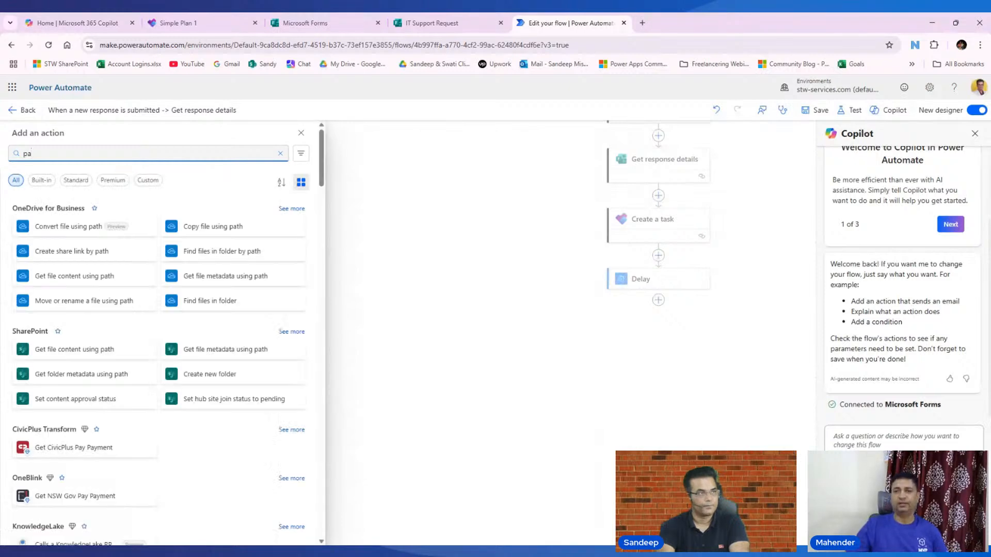
text(lnn)
key(BackSpace)
key(BackSpace)
key(BackSpace)
key(BackSpace)
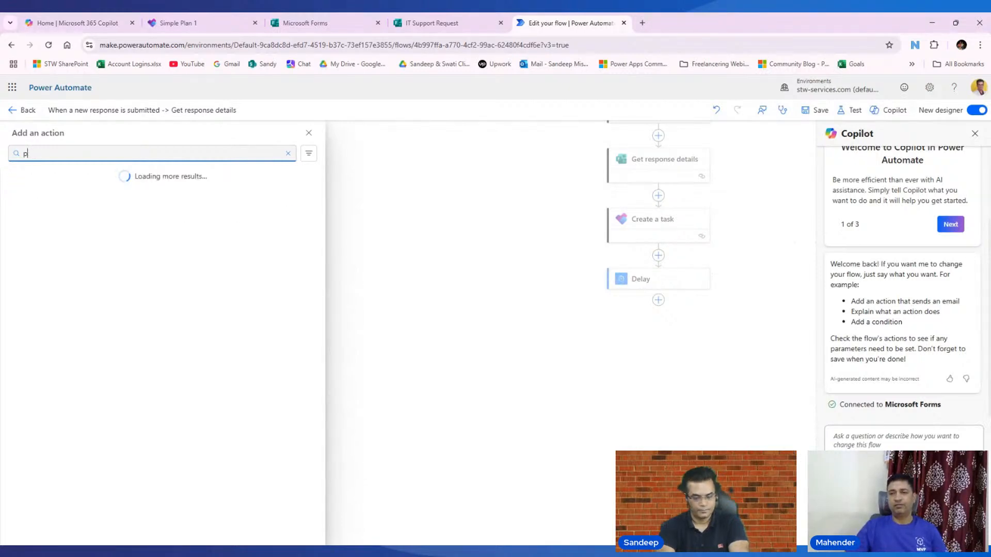
text(lanner)
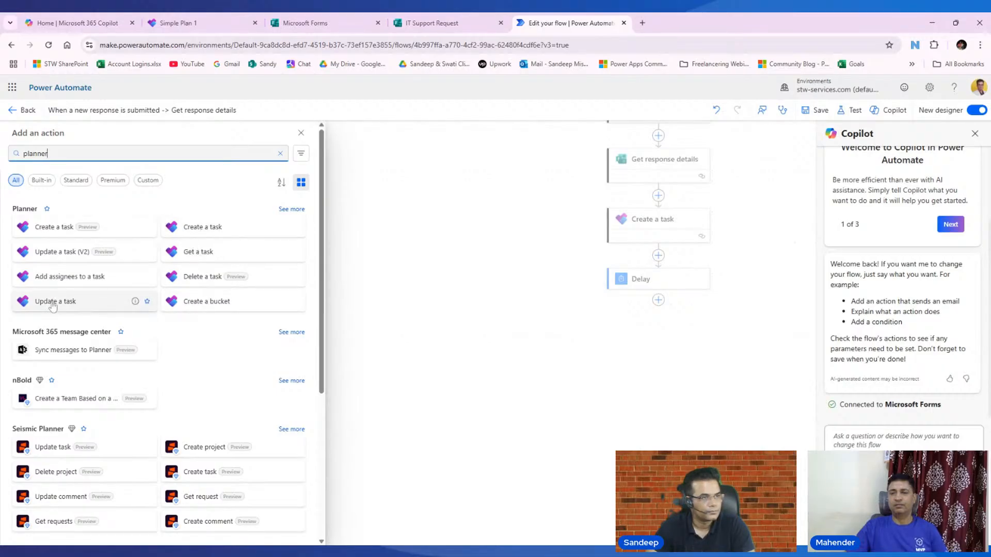
click(61, 253)
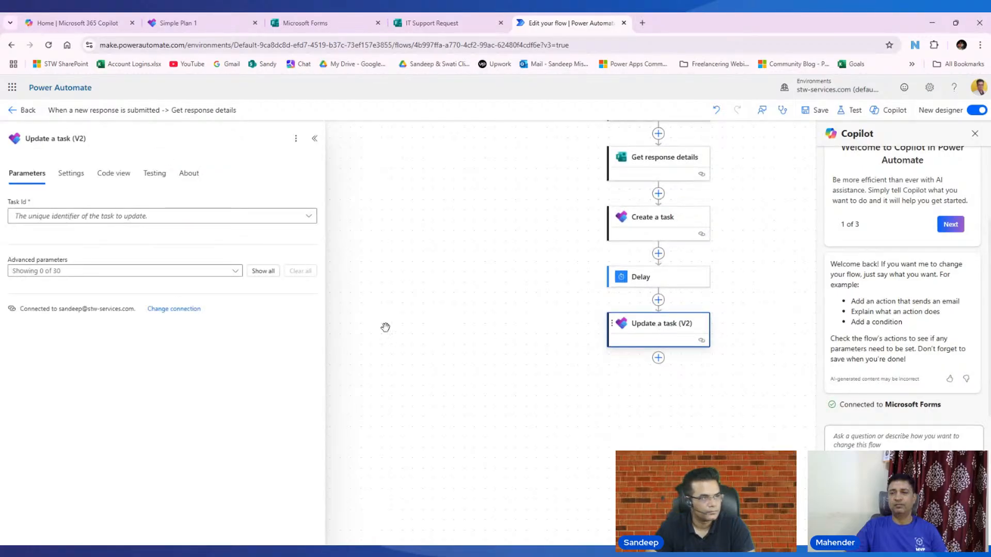
- Show all optional parameters of Update a task (V2) and focus its Title field
click(235, 271)
click(226, 327)
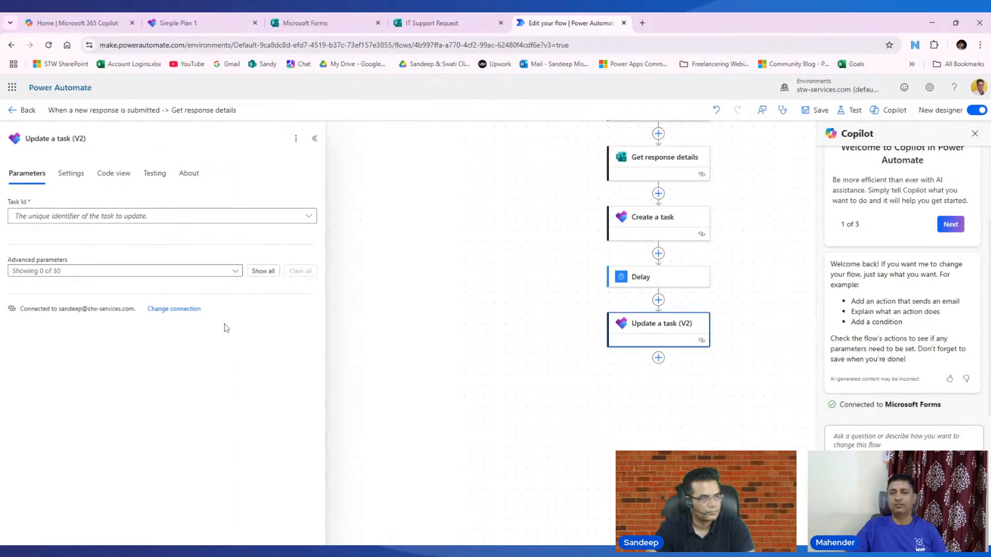
click(262, 272)
scroll(242, 355, down, 12)
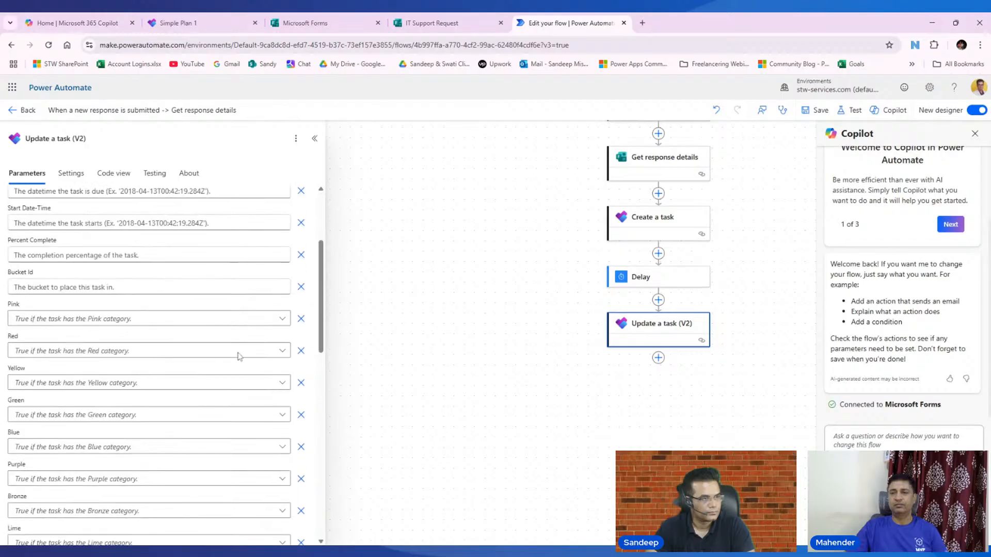
scroll(238, 357, up, 12)
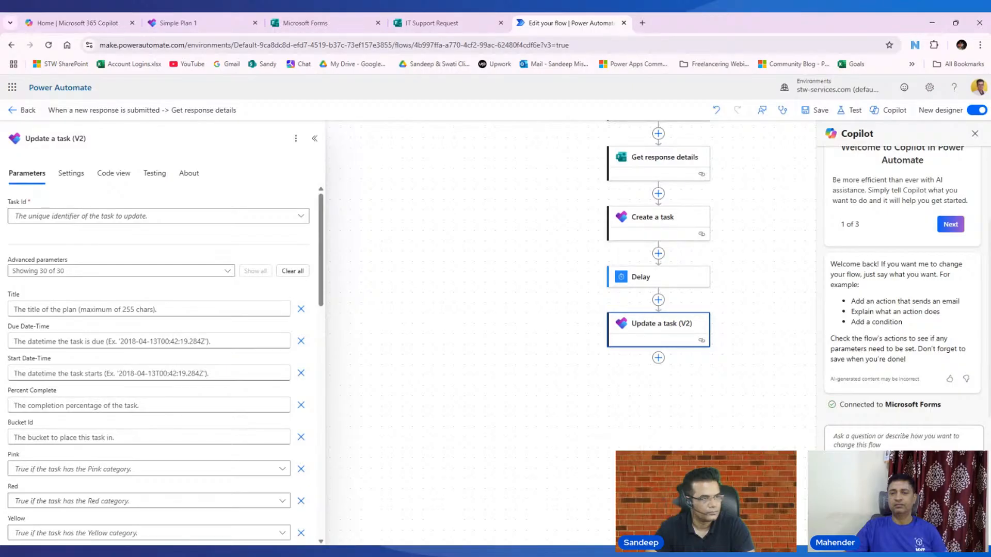
click(148, 310)
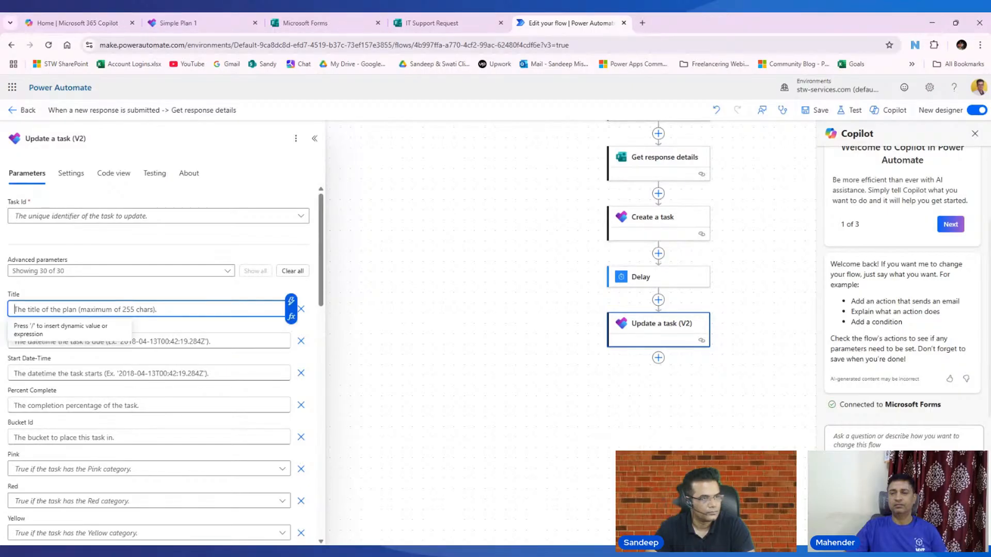
- Delete the Update a task (V2) step, leaving Delay as the last step
right_click(674, 331)
click(690, 335)
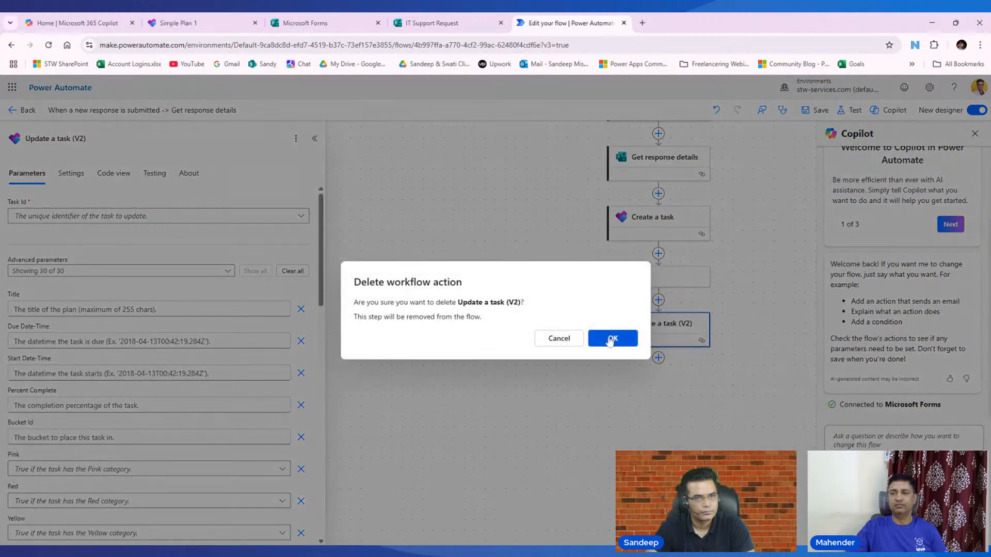
click(612, 339)
click(659, 299)
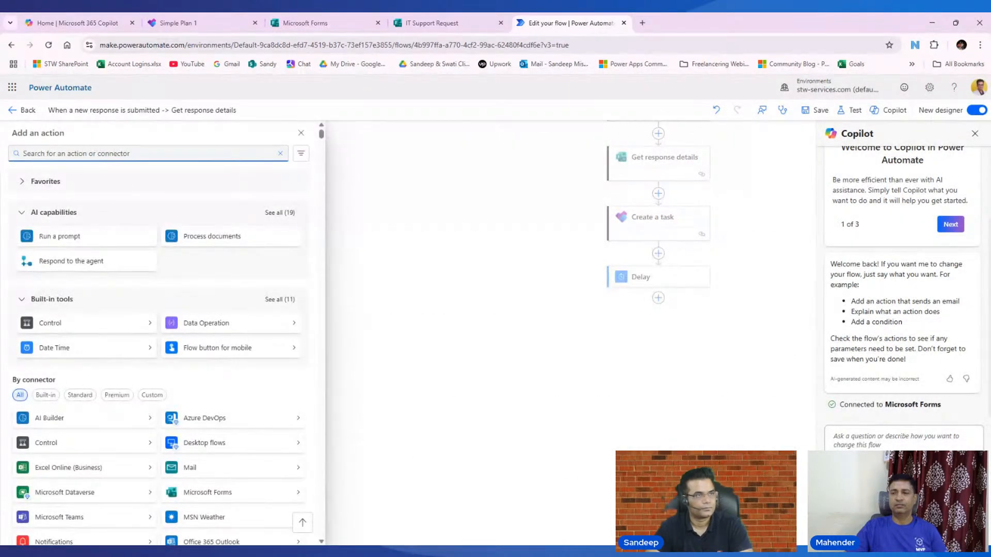
- Add a Planner Update a task action and switch its Task Id to a custom value
text(palnn)
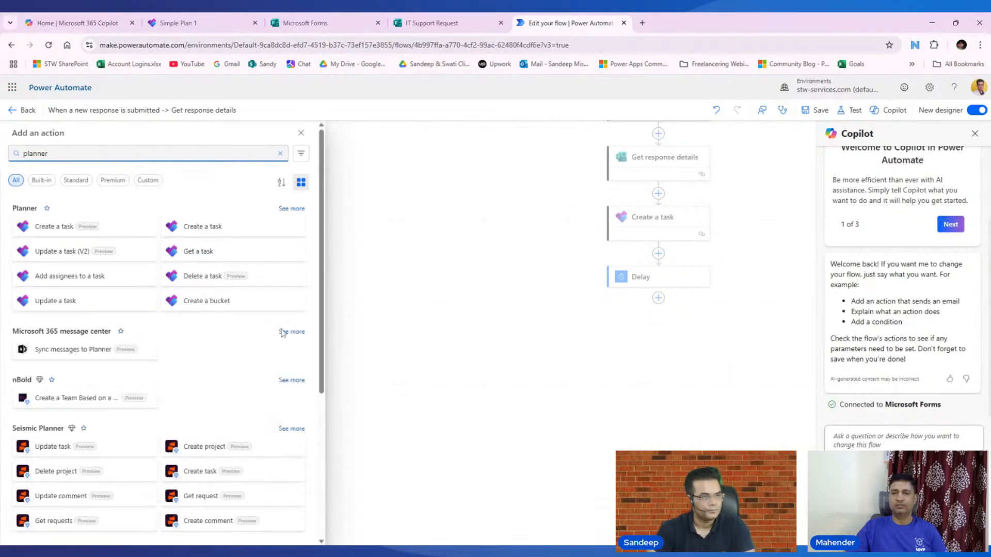
click(45, 303)
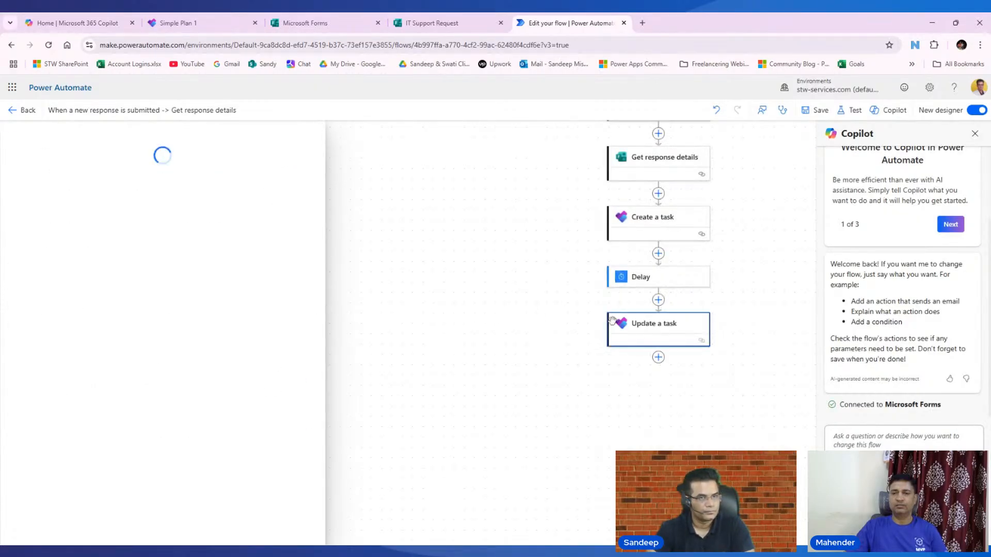
click(214, 217)
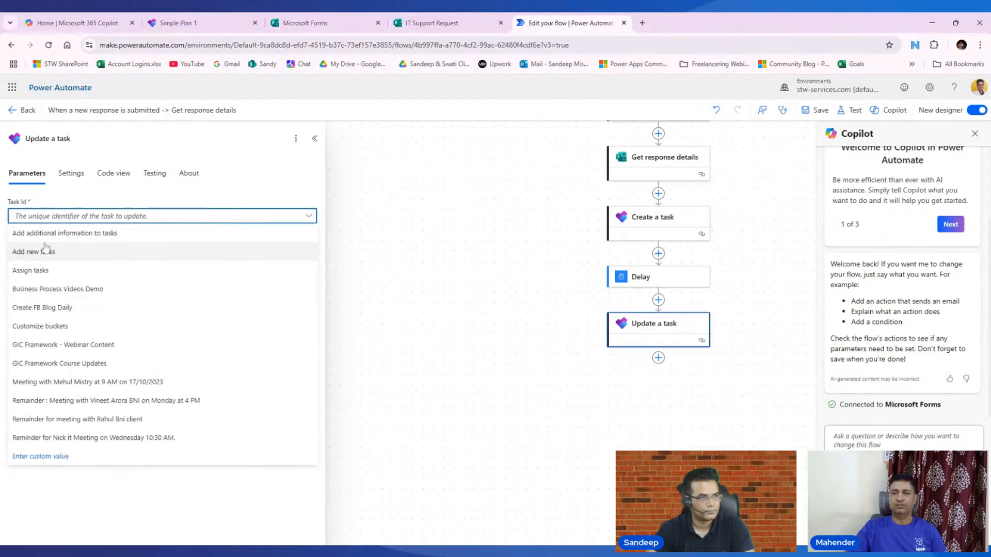
click(176, 197)
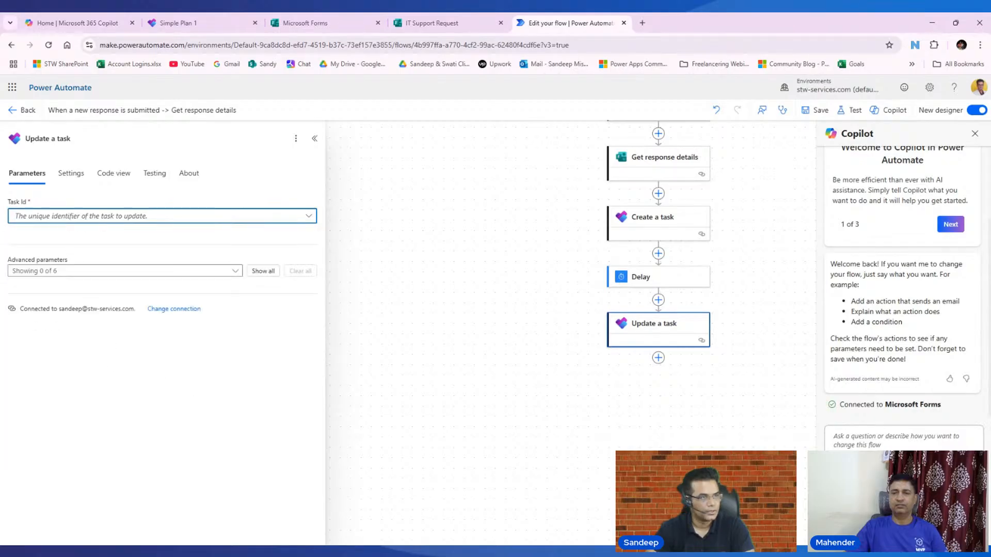
click(129, 216)
click(32, 457)
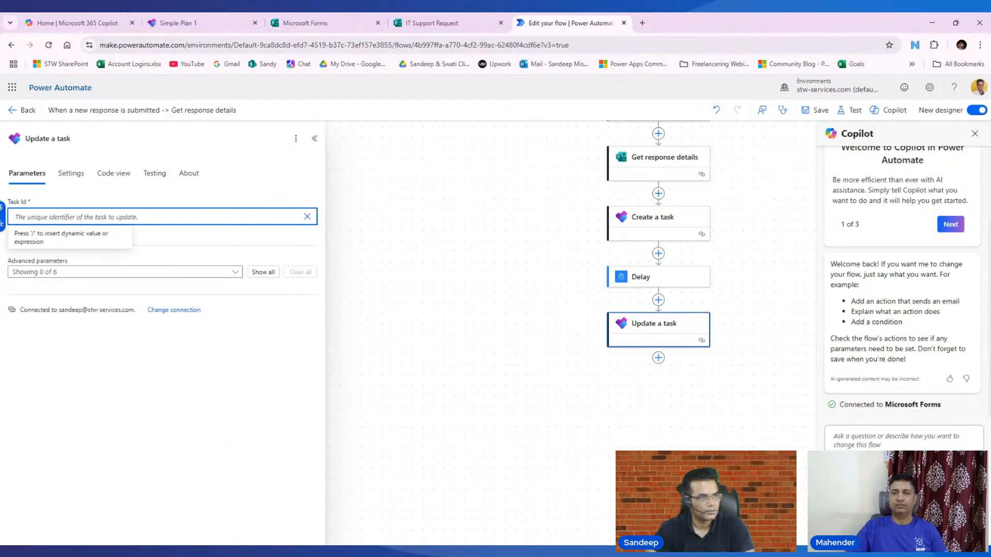
- Set Task Id to Create a task's Id output and show all optional fields
click(2, 211)
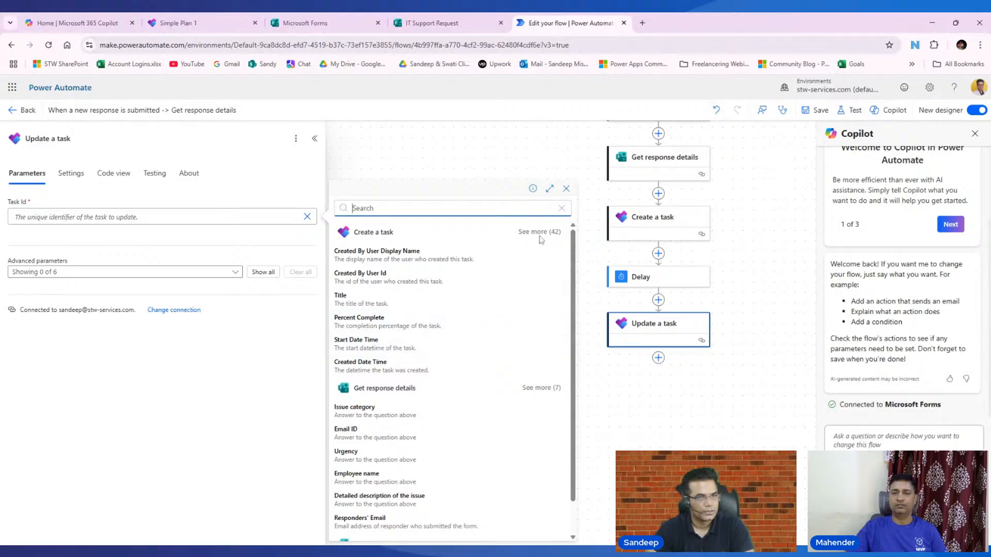
click(539, 237)
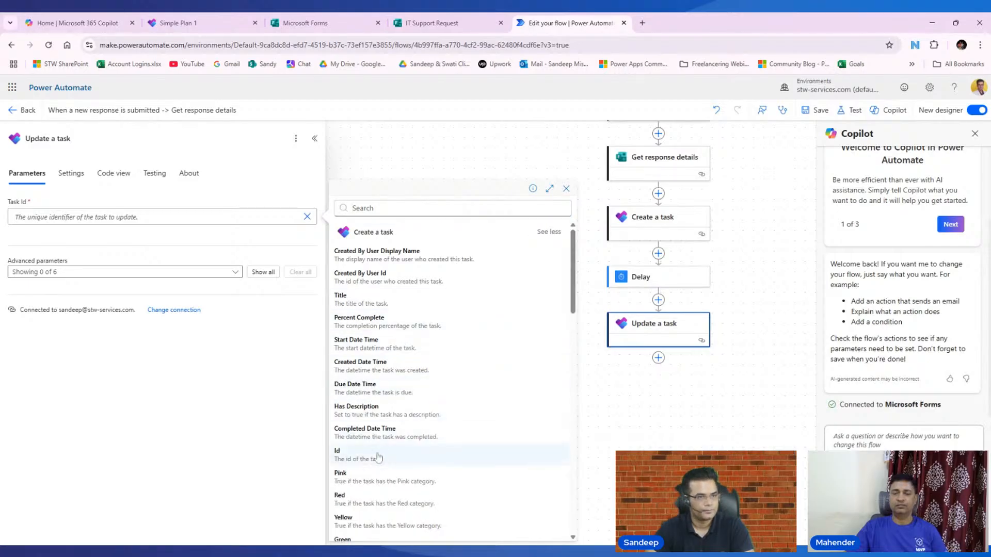
click(382, 455)
click(262, 272)
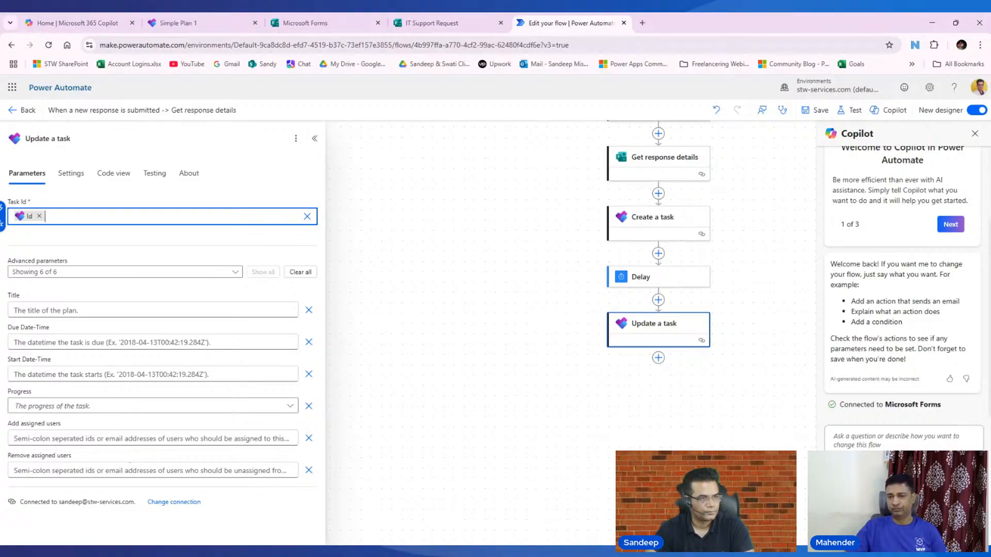
click(152, 292)
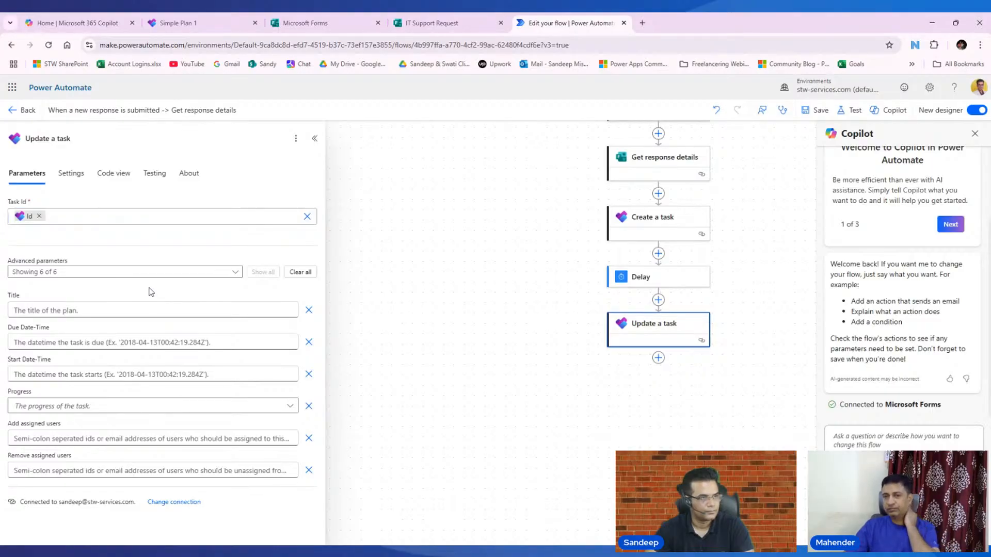
click(175, 23)
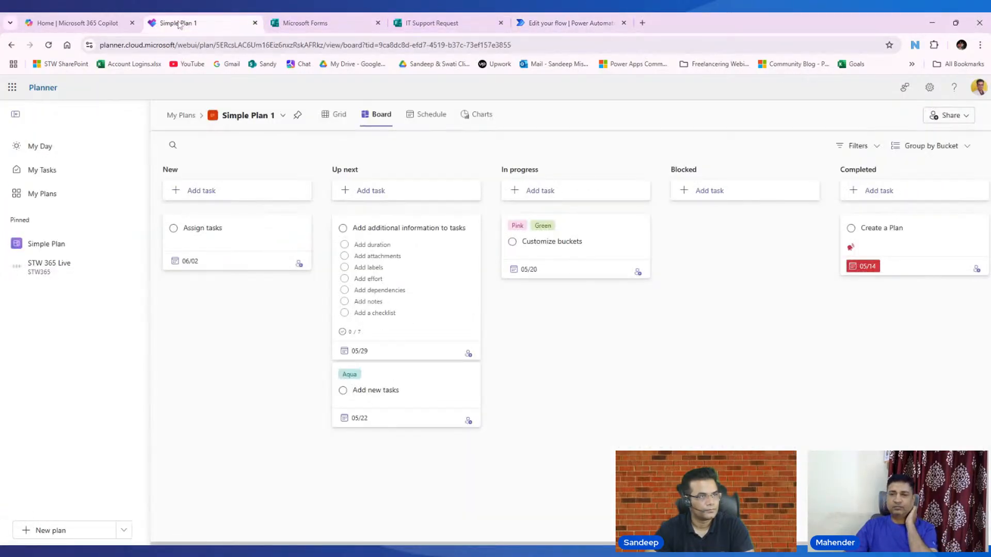
- Open the Assign tasks card in Simple Plan 1, then return to the flow editor
click(229, 235)
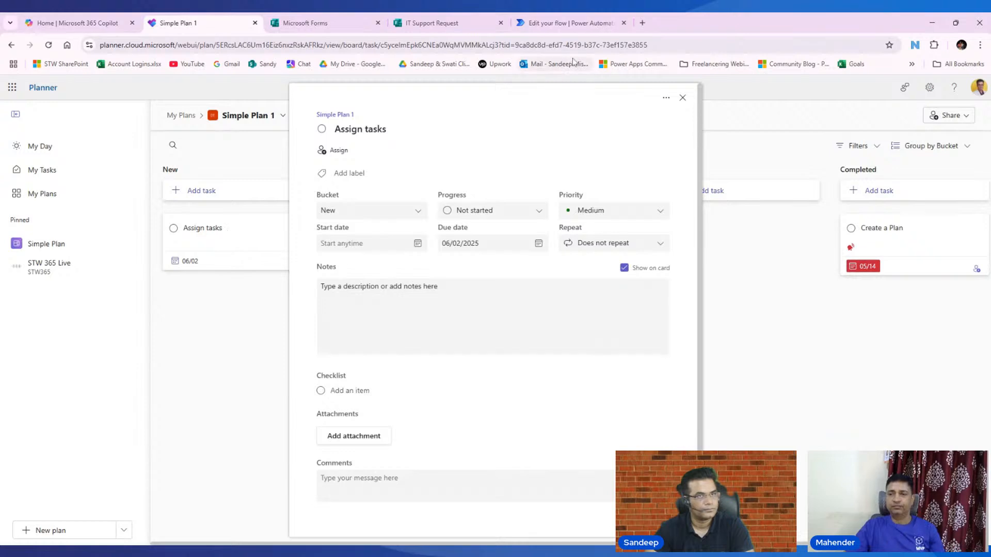
click(570, 26)
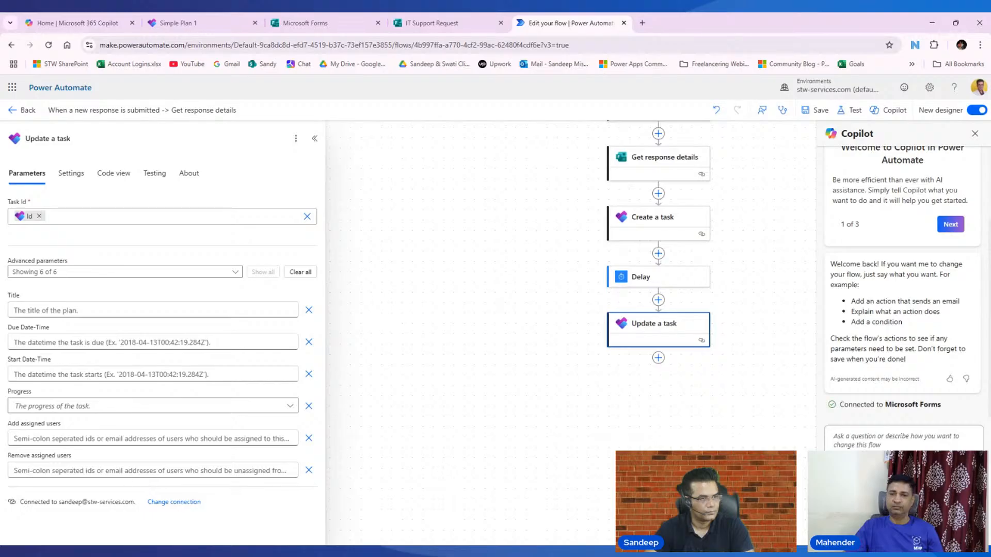
click(149, 471)
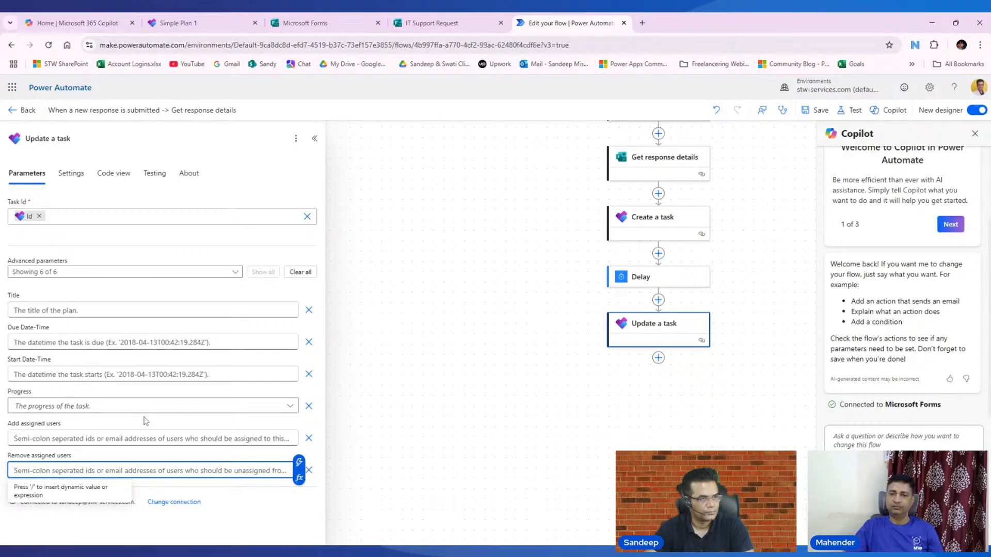
click(150, 310)
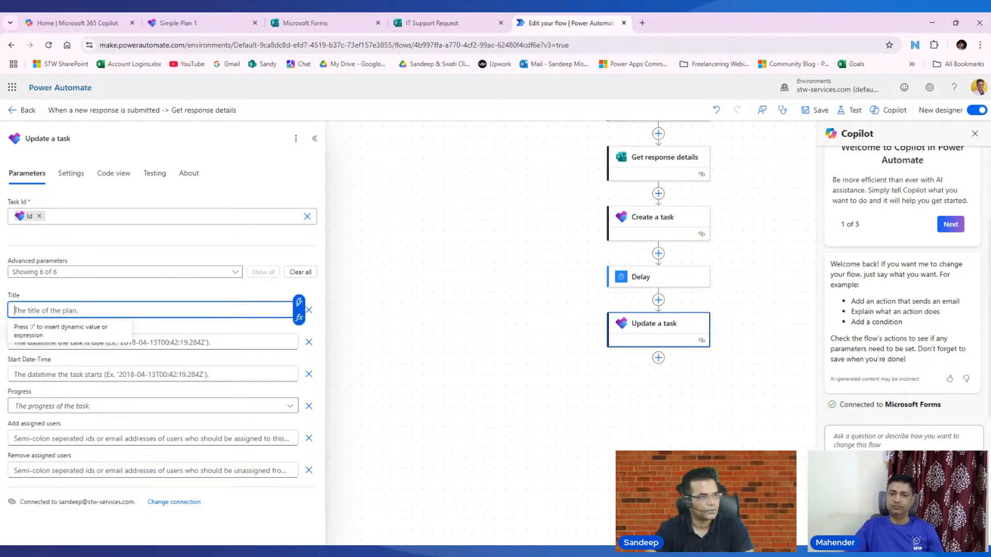
click(125, 295)
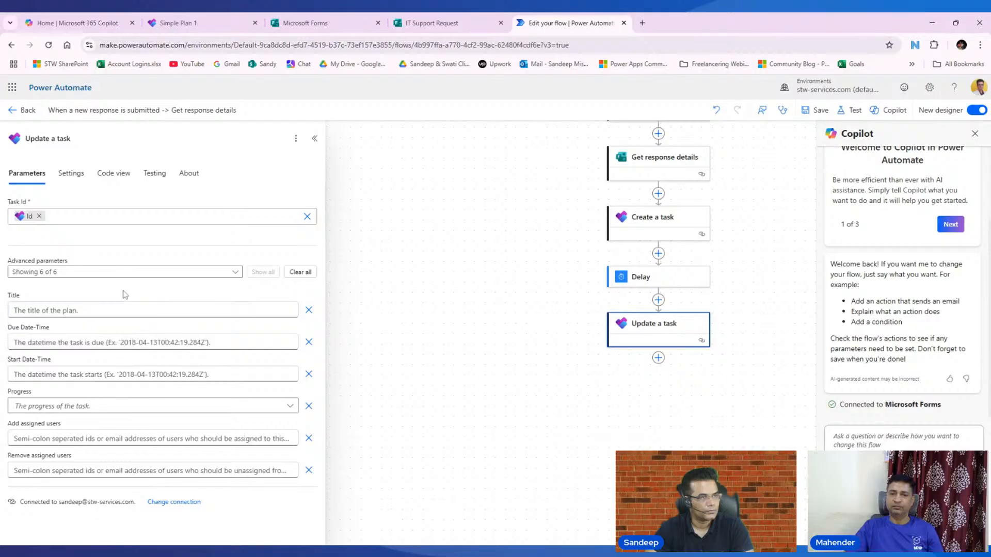
click(126, 311)
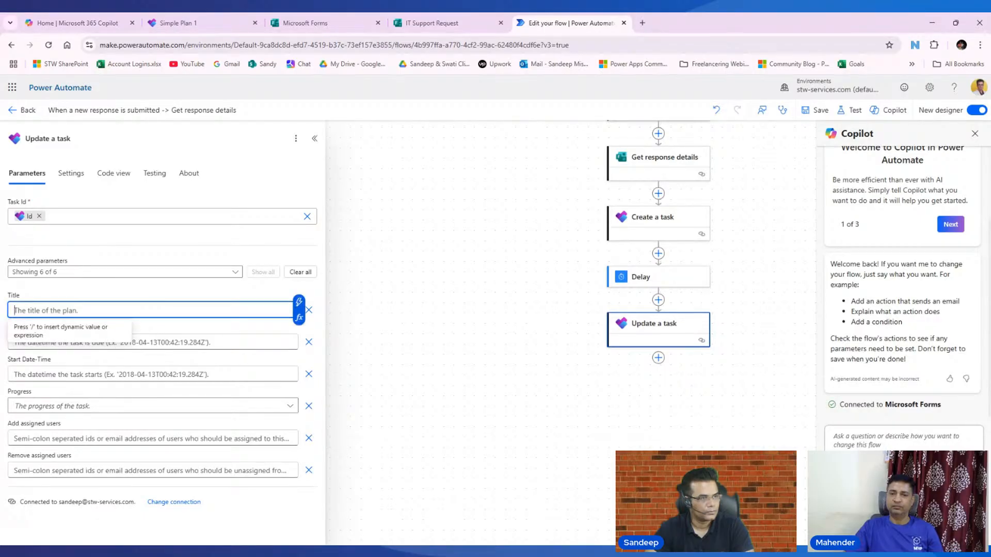
click(243, 293)
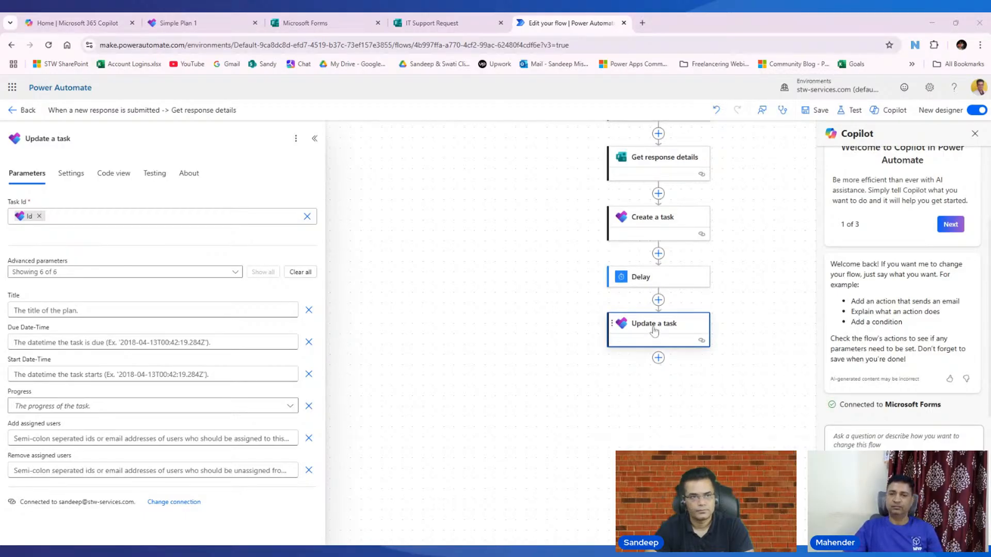
- Insert a Planner Update a task (V2) action between Delay and Update a task
click(658, 300)
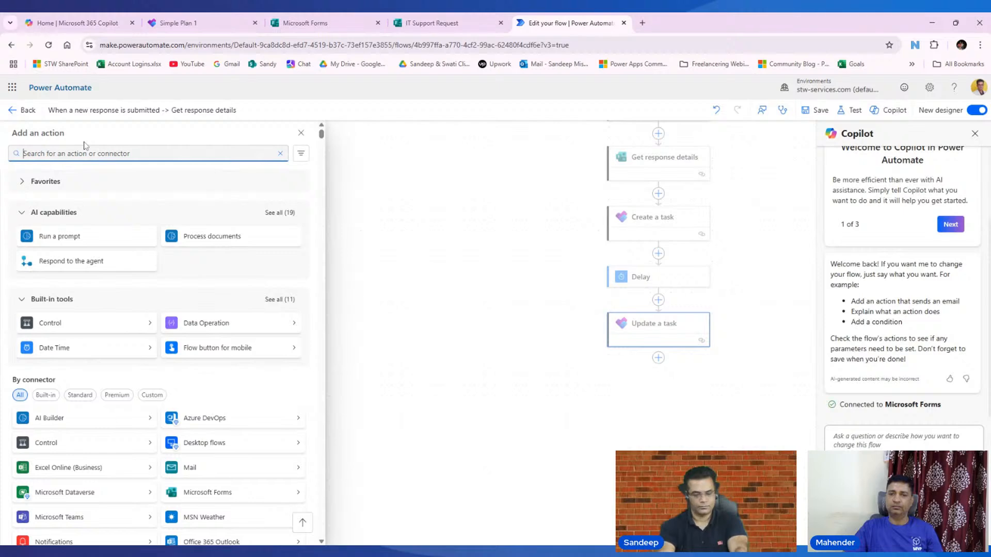
text(plann)
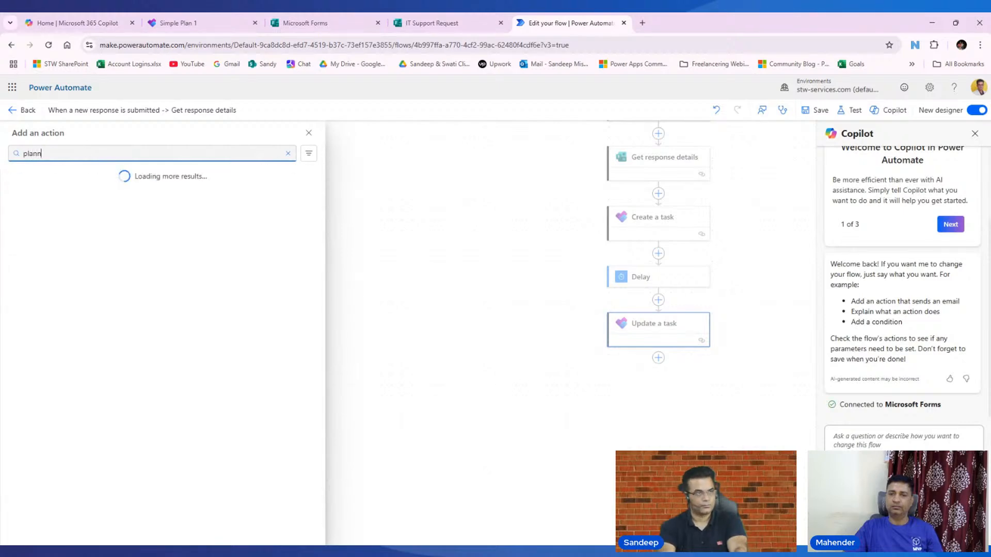
text(er)
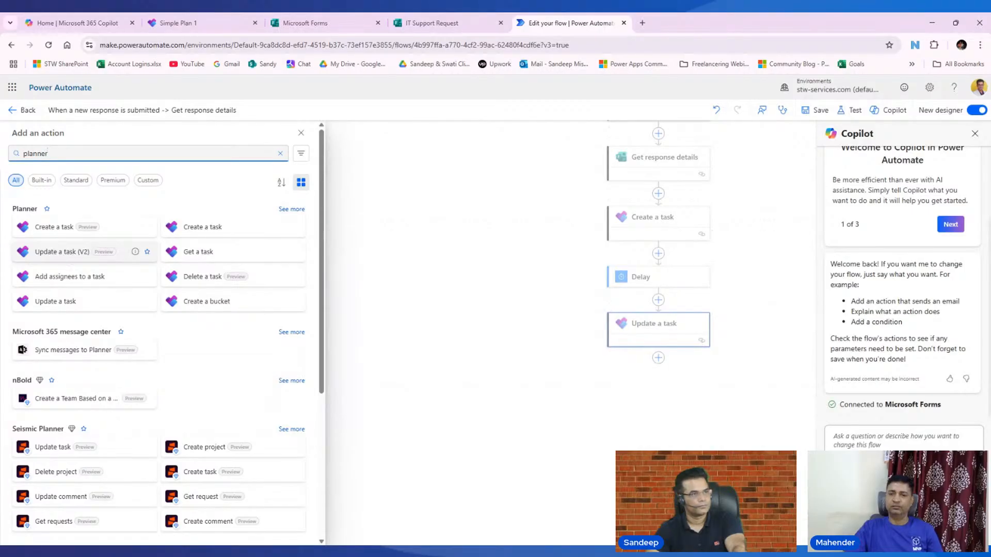
click(70, 253)
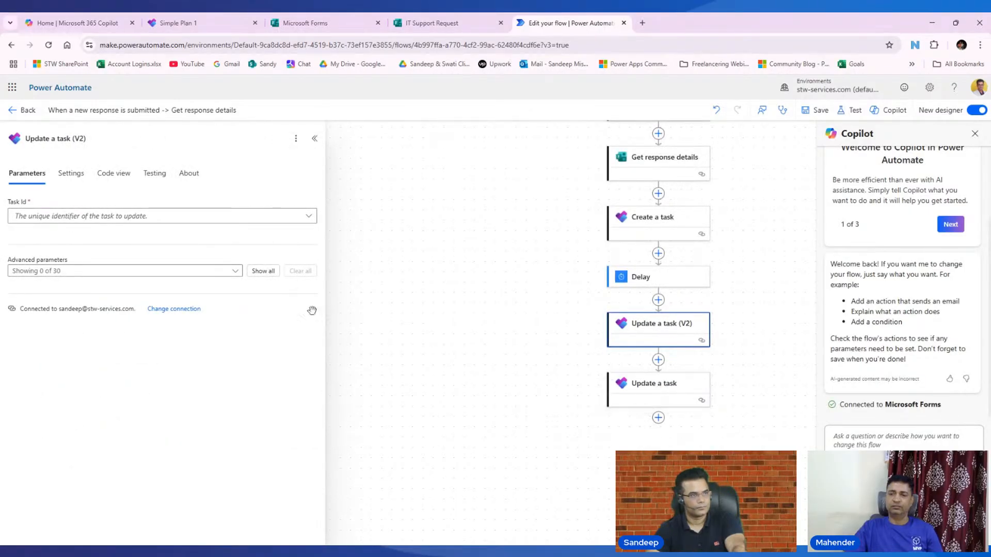
- Show all 30 optional parameters of Update a task (V2), from Title to category flags
click(262, 272)
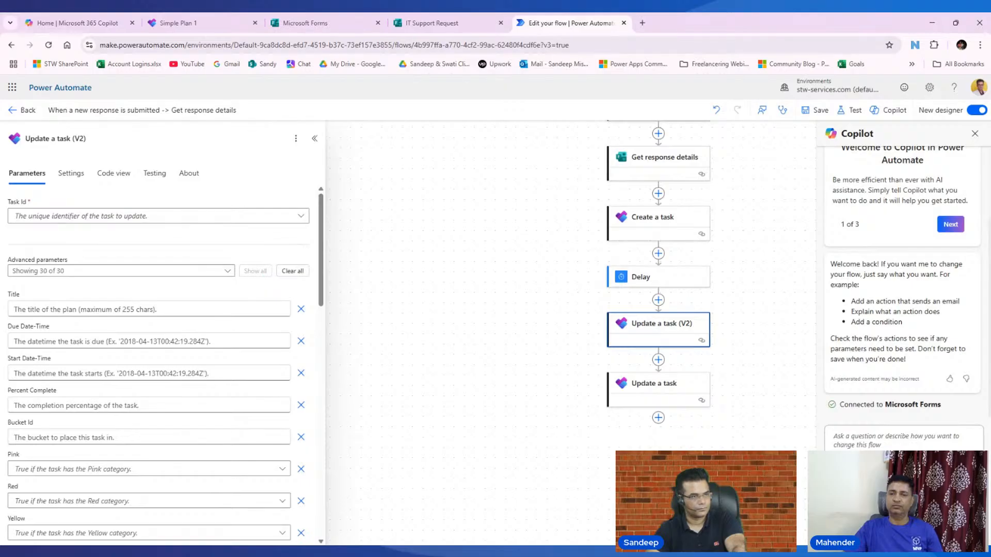
scroll(96, 364, down, 15)
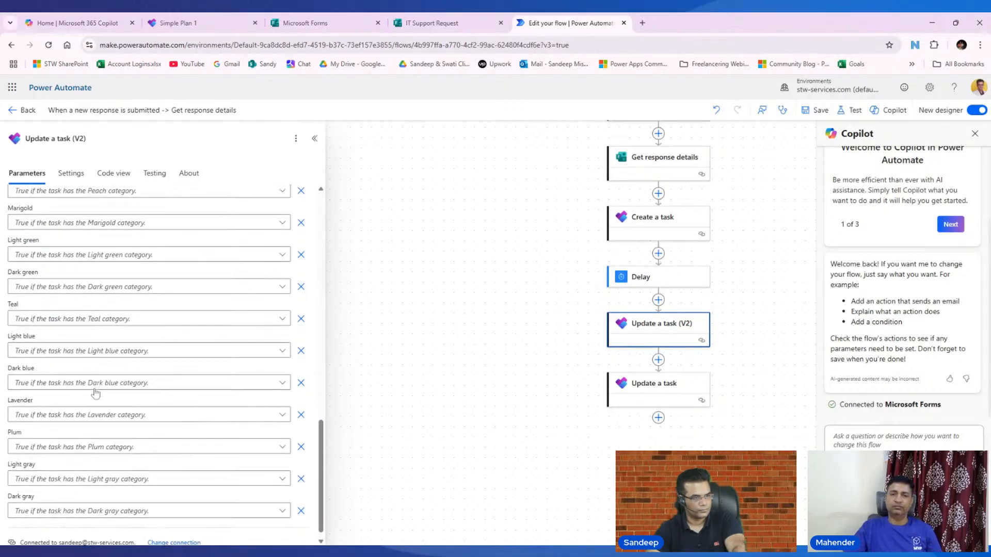
scroll(100, 420, up, 2)
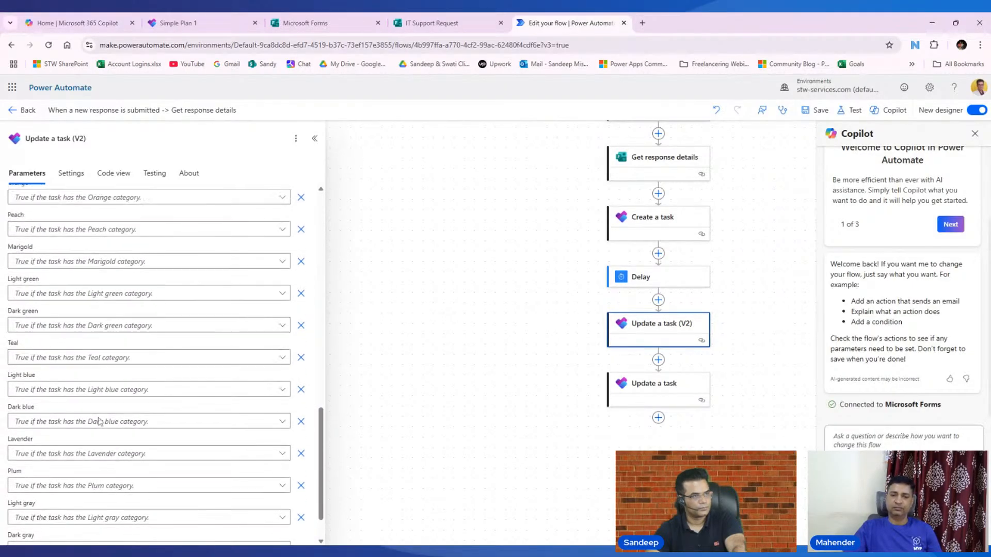
scroll(100, 422, up, 3)
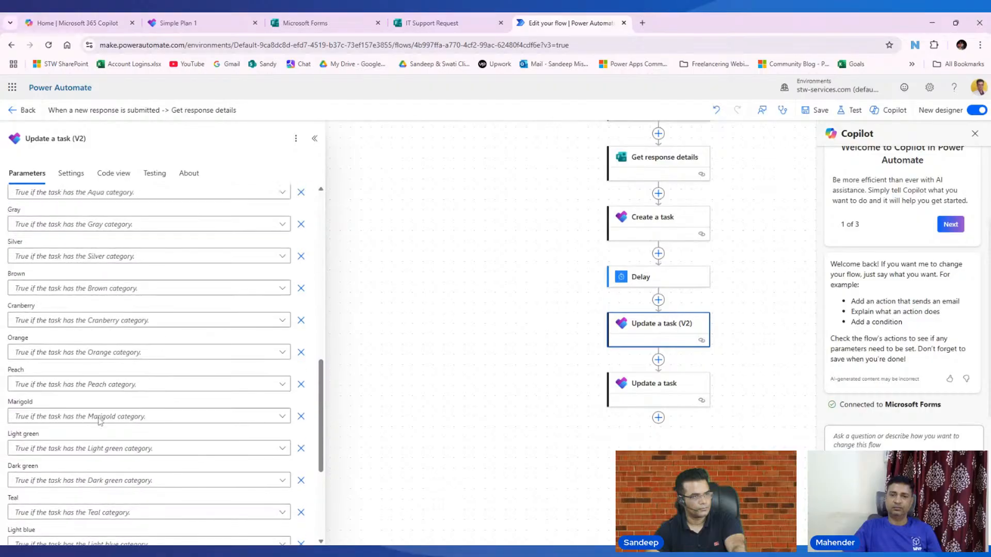
scroll(99, 421, up, 4)
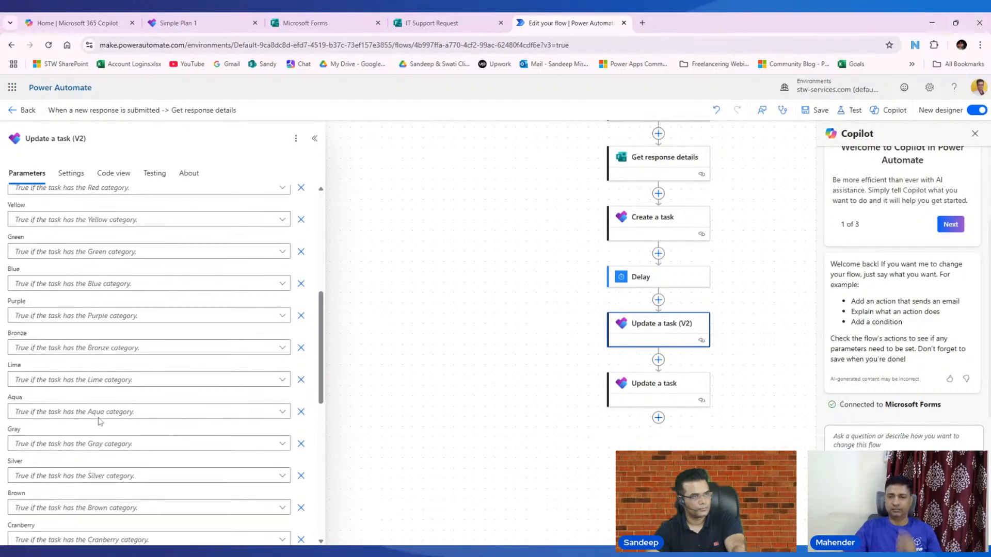
scroll(100, 420, up, 3)
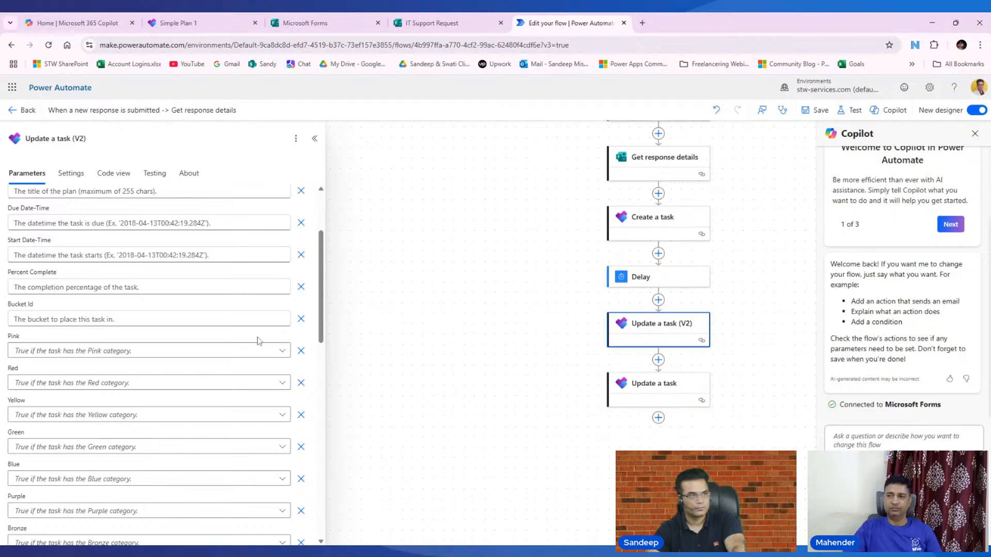
scroll(219, 353, up, 1)
scroll(219, 353, up, 1)
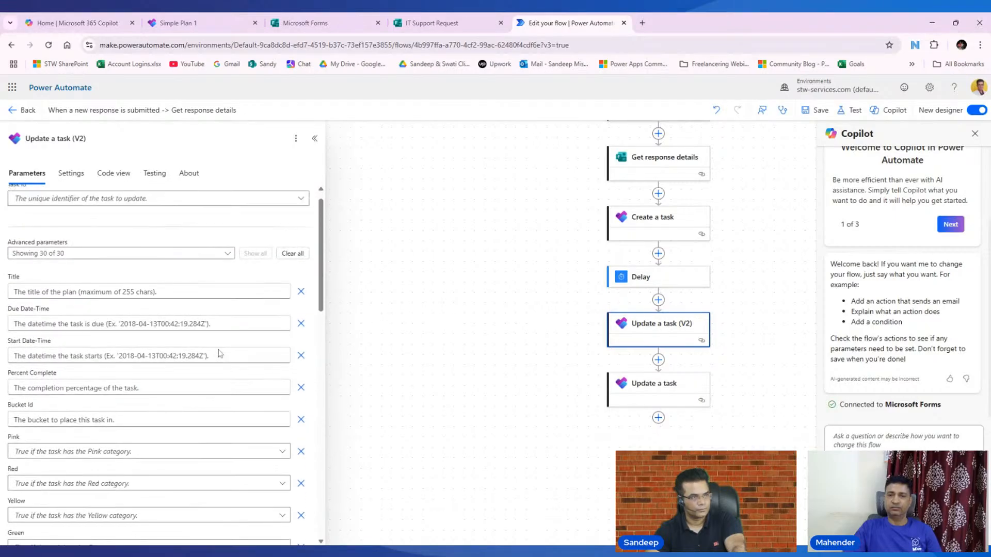
scroll(218, 353, up, 1)
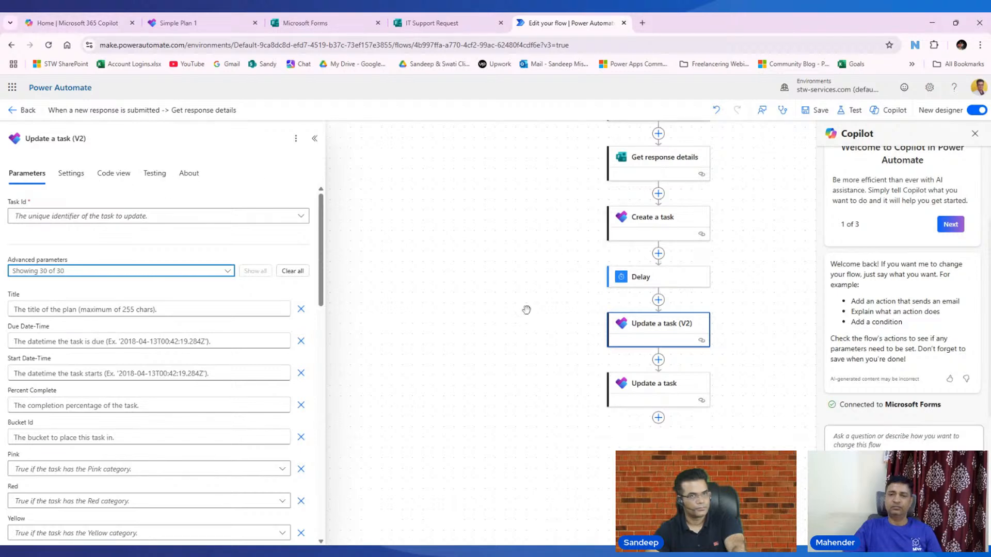
- Delete the old Update a task step, leaving only Update a task (V2)
click(505, 360)
right_click(666, 393)
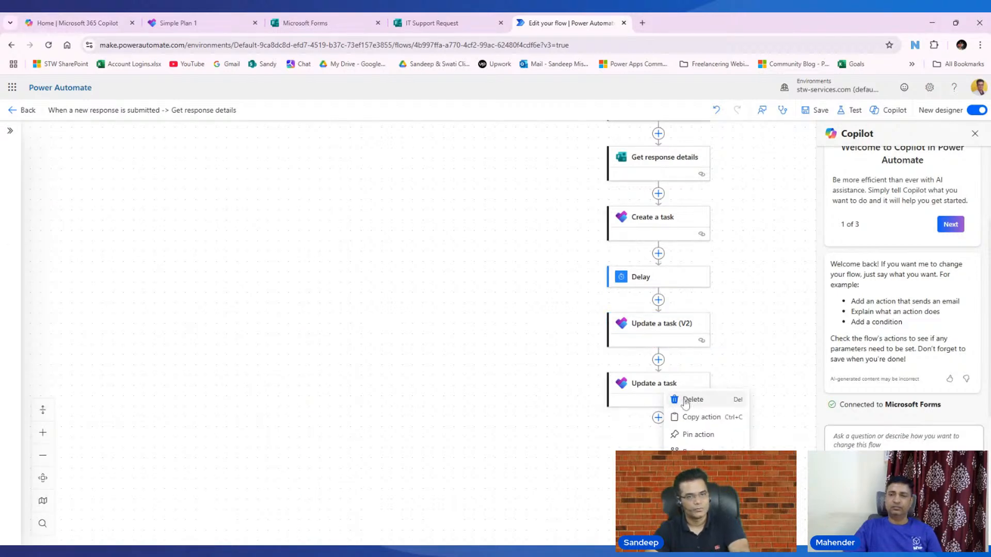
click(690, 394)
click(626, 339)
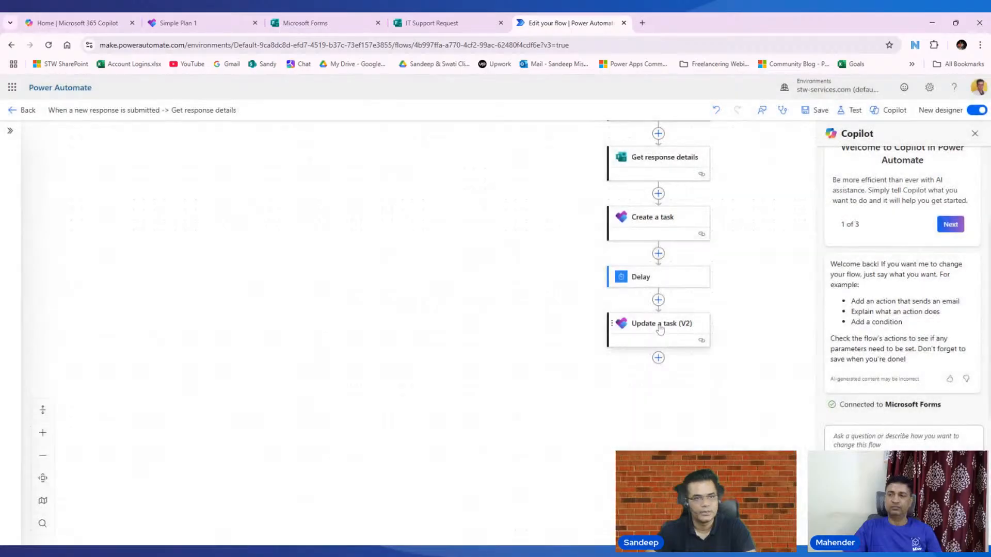
- Set the Update a task (V2) Title to the Detailed description dynamic value and save
click(659, 330)
click(140, 309)
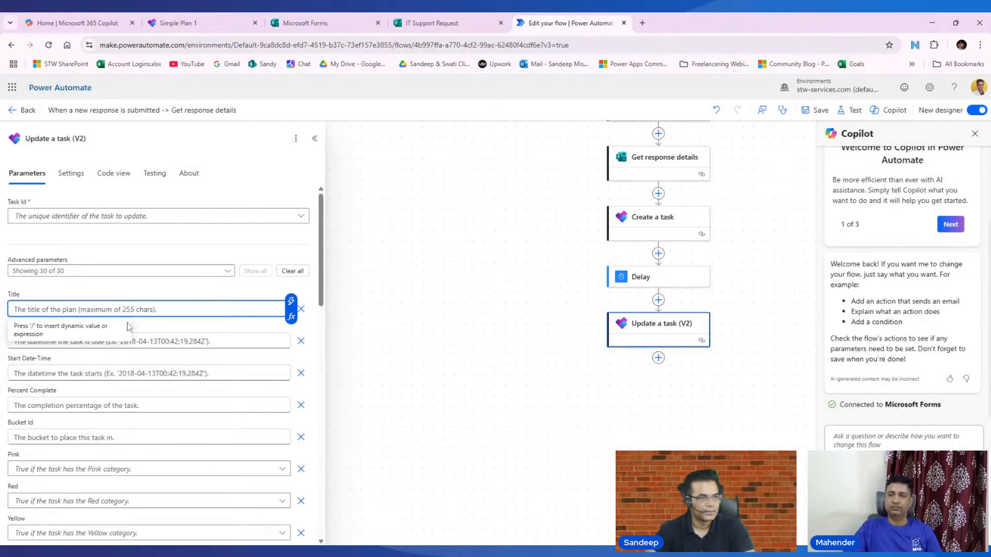
click(291, 304)
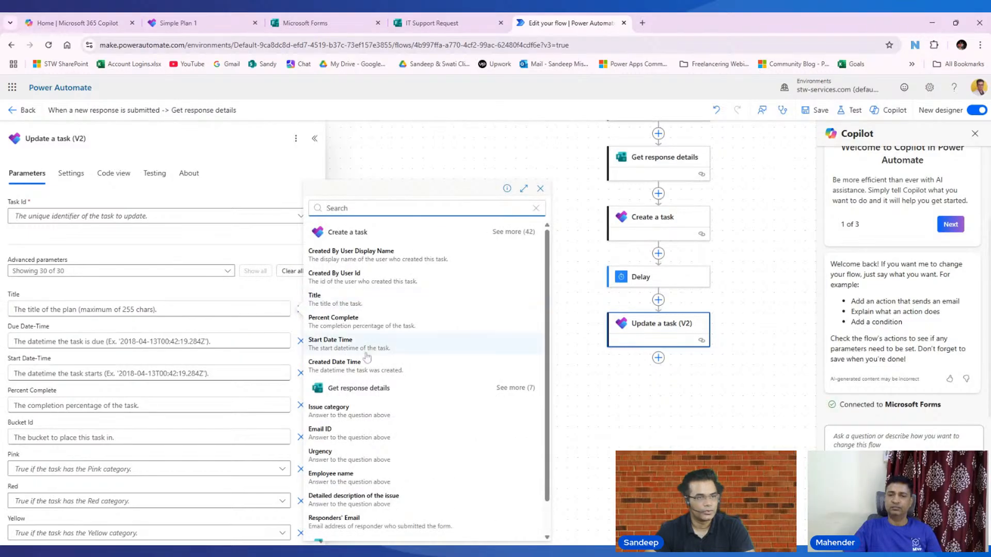
scroll(348, 423, down, 1)
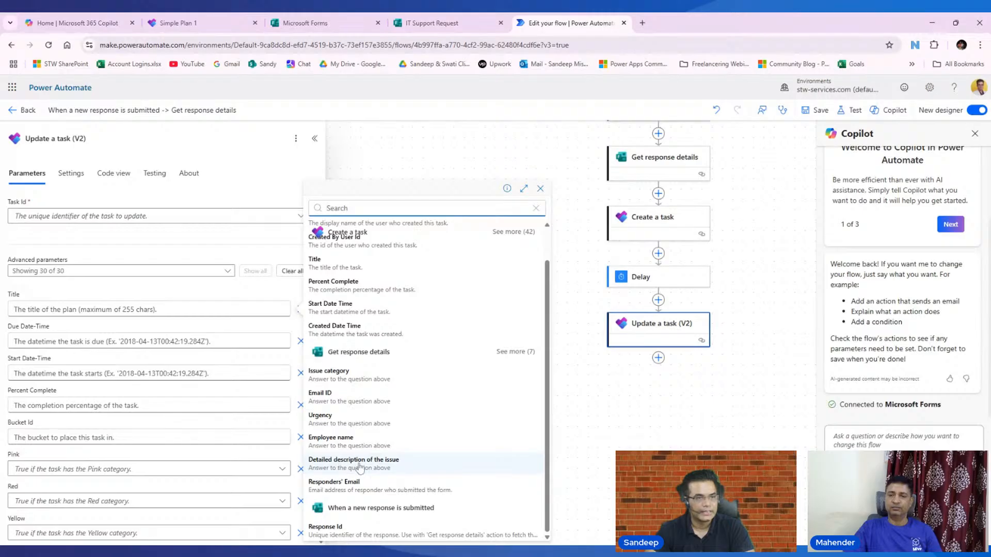
click(360, 463)
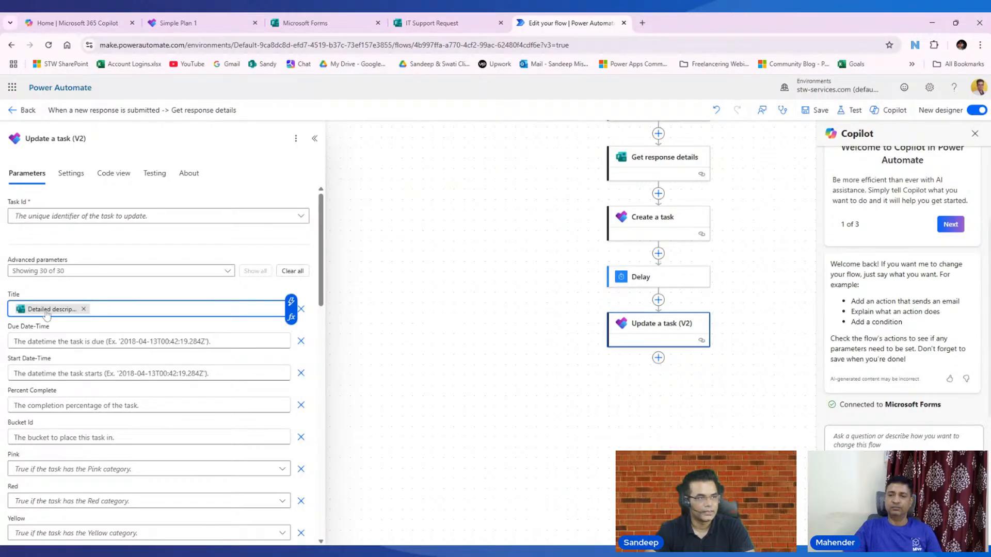
scroll(47, 314, down, 7)
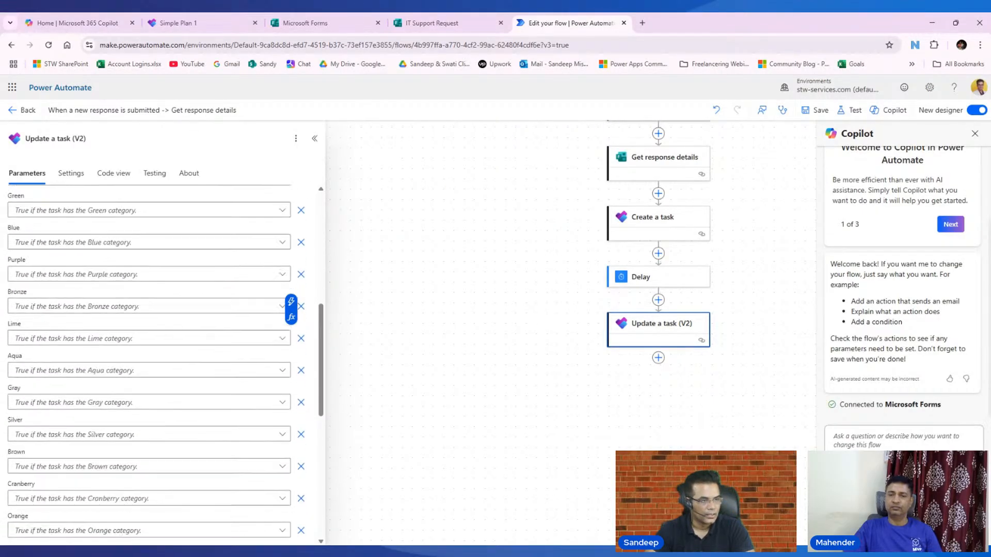
scroll(149, 361, down, 7)
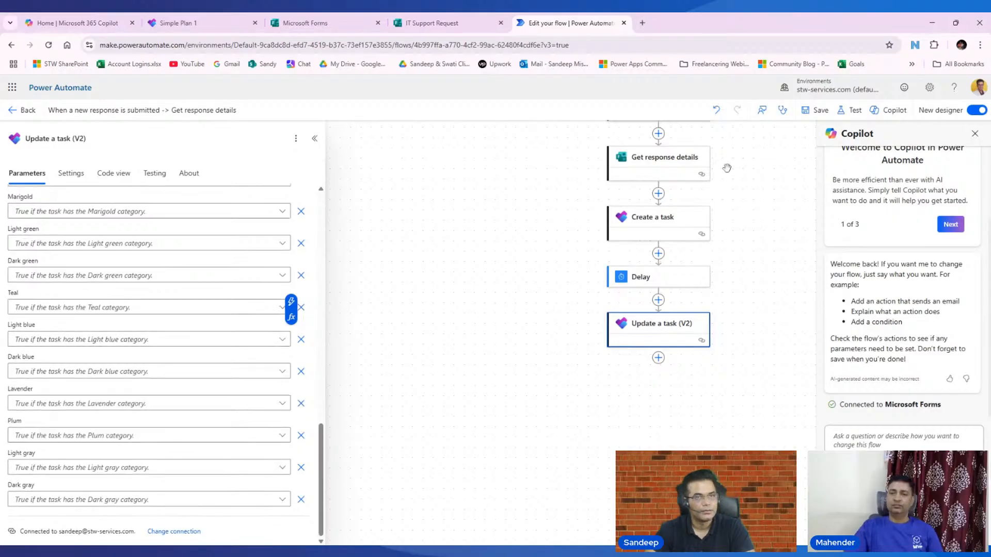
click(823, 113)
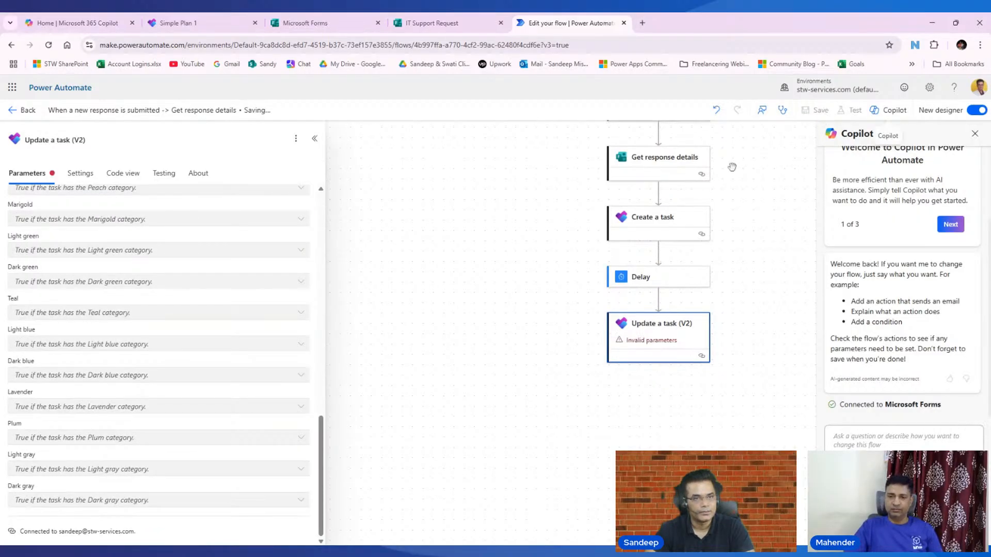
- Set the V2 step's Task Id to the Id output of Create a task and save
click(639, 372)
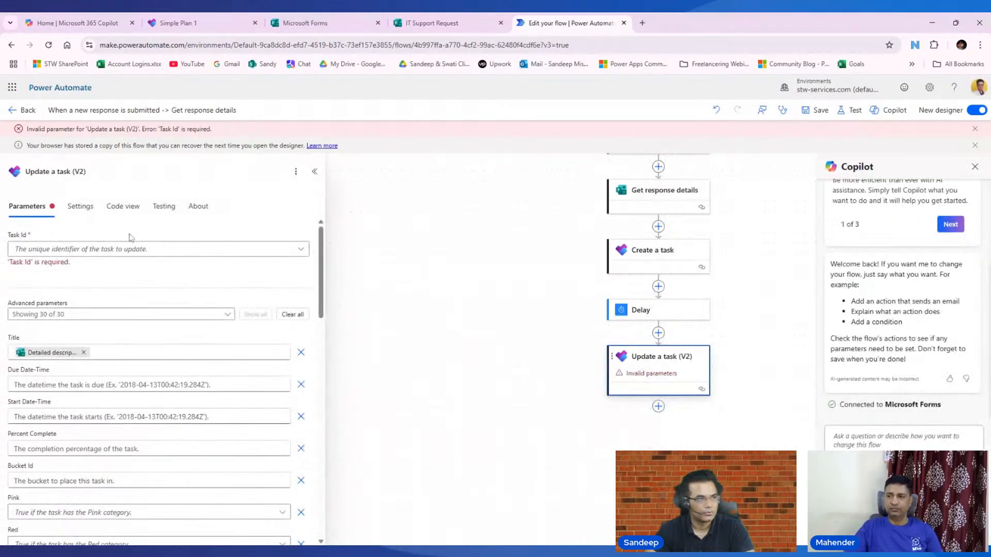
click(132, 248)
click(255, 228)
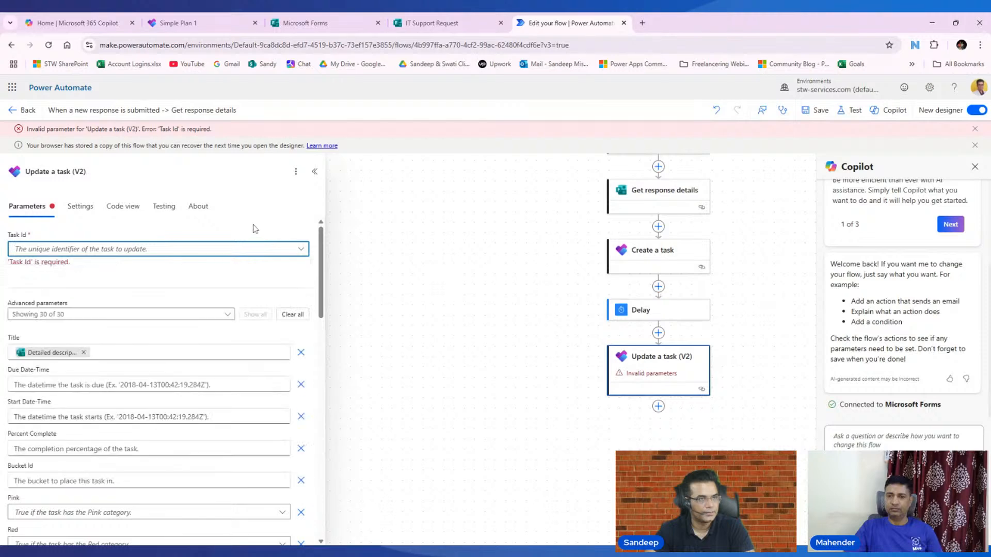
click(78, 249)
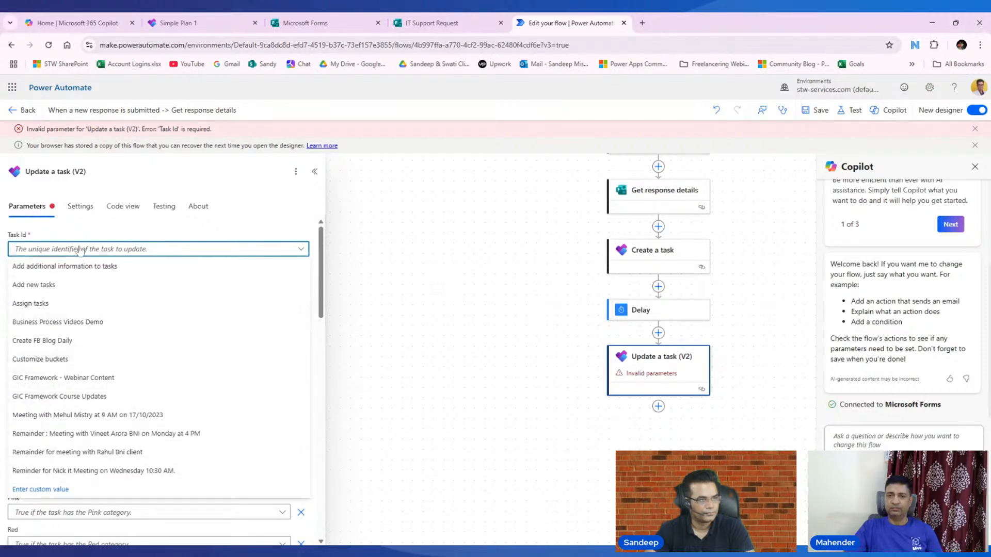
click(36, 487)
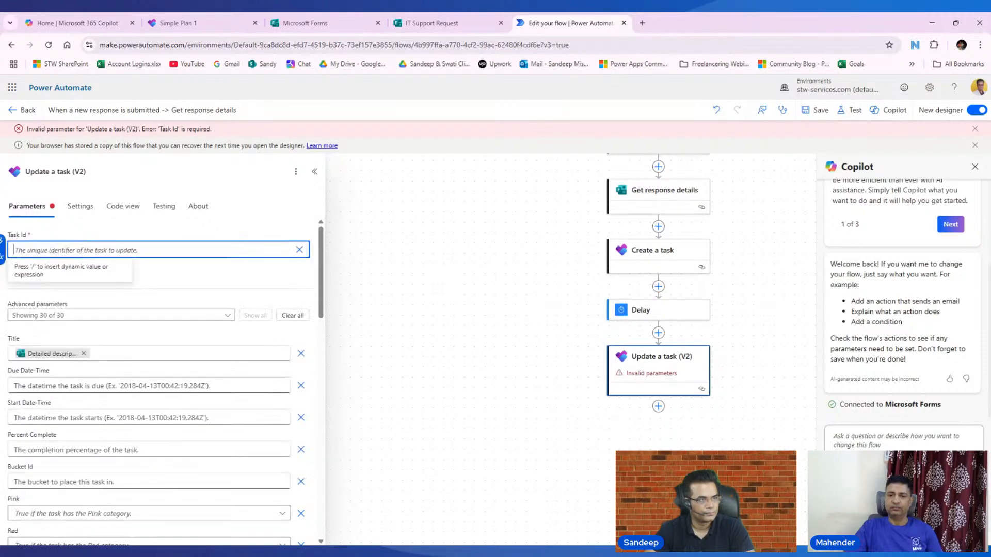
click(2, 242)
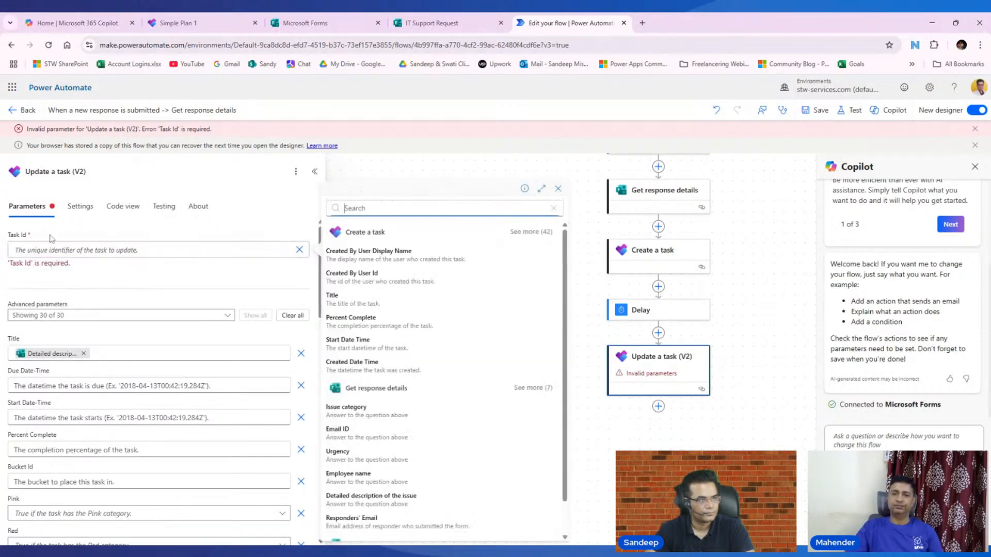
click(531, 232)
click(339, 454)
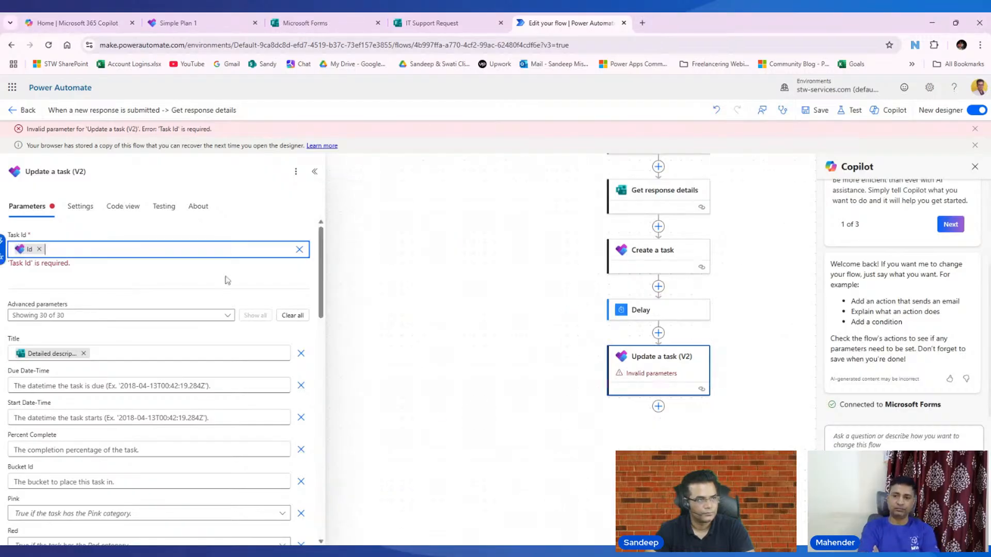
click(820, 114)
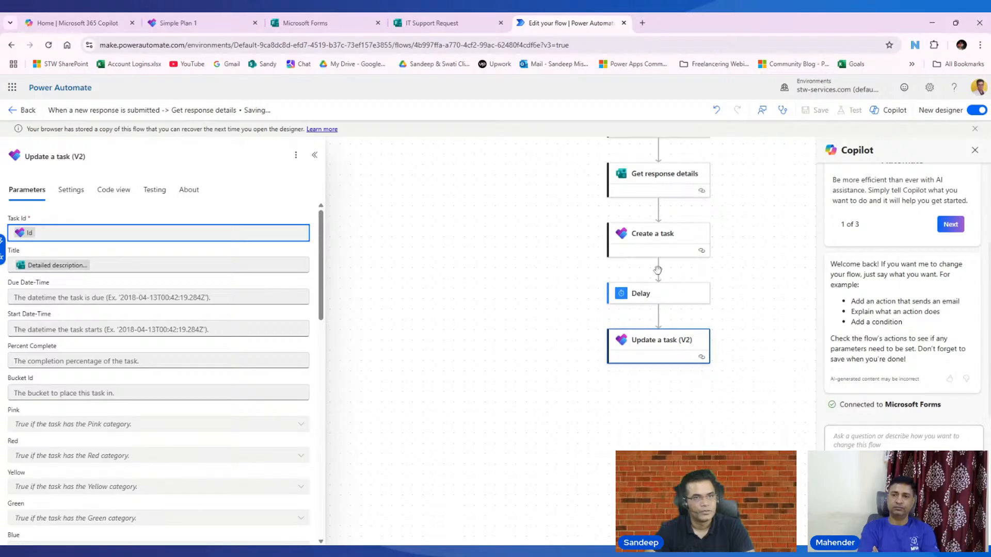
scroll(665, 309, up, 3)
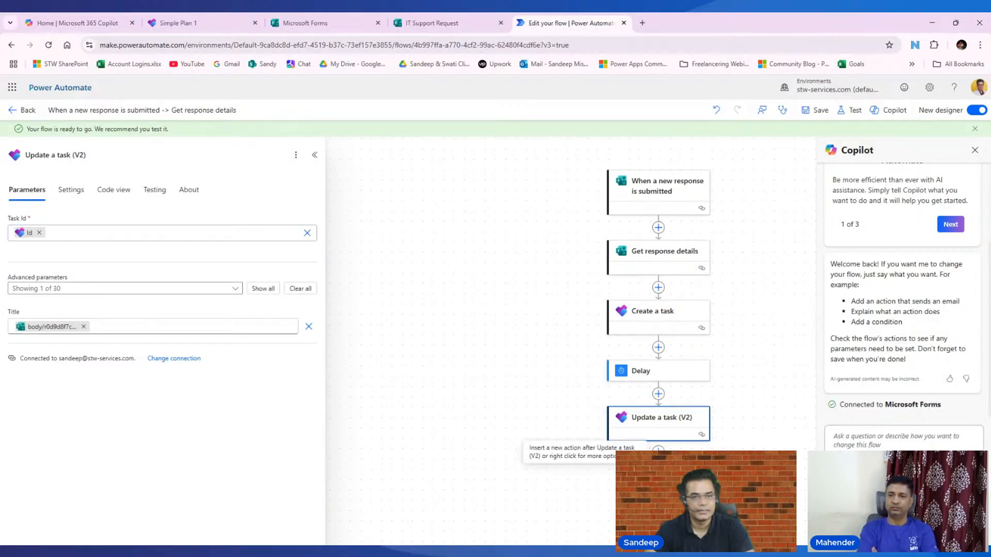
scroll(658, 392, down, 3)
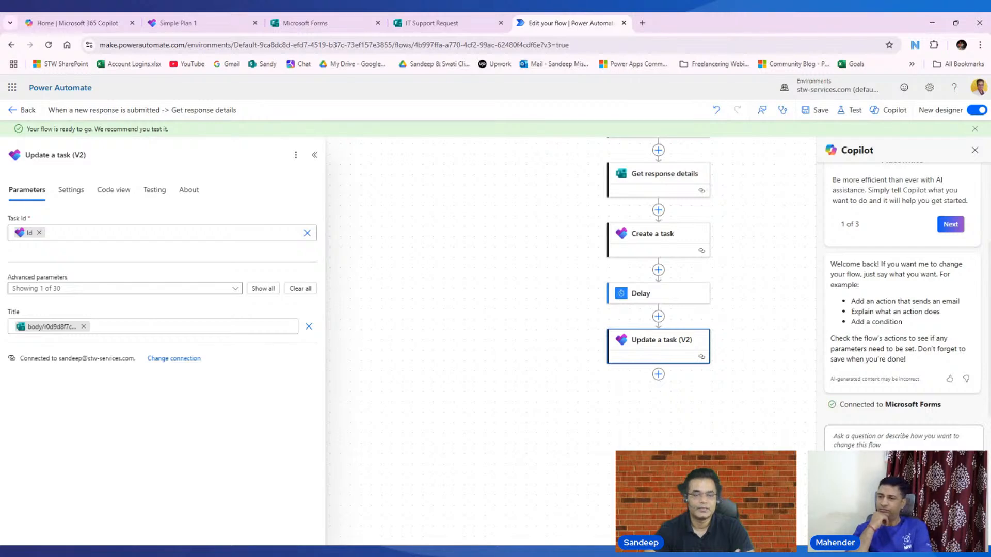
- Add a Send an email (V2) action after the V2 task update
click(658, 375)
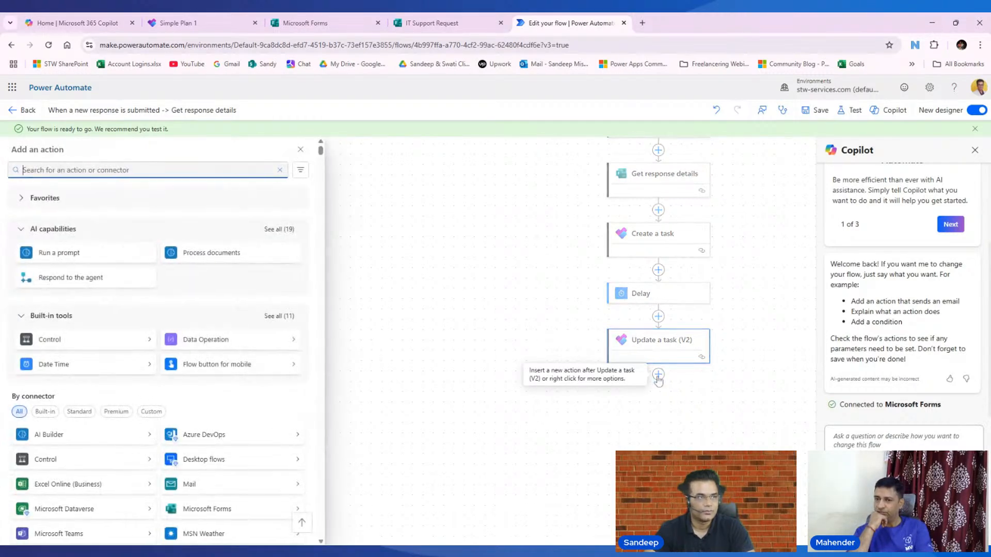
text(se)
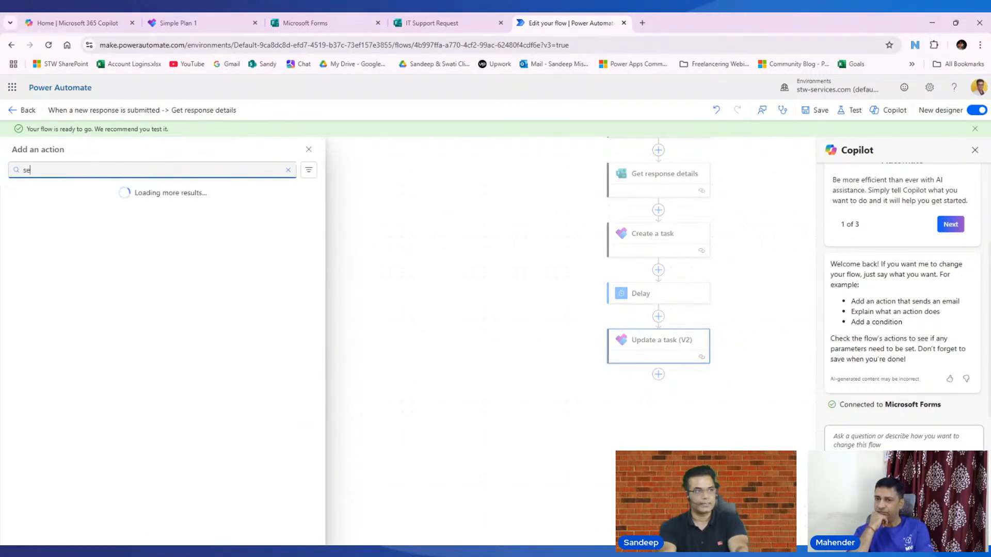
text(nt)
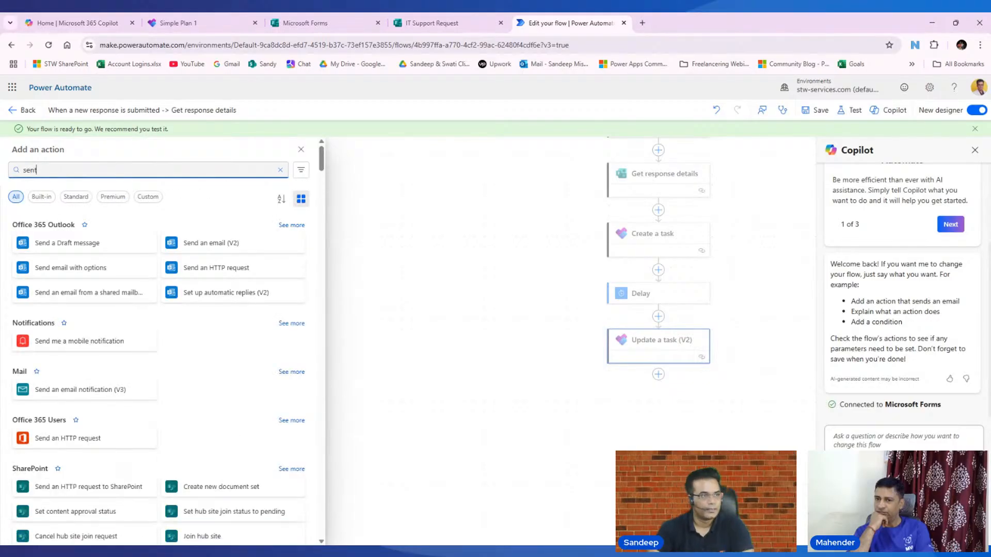
click(224, 245)
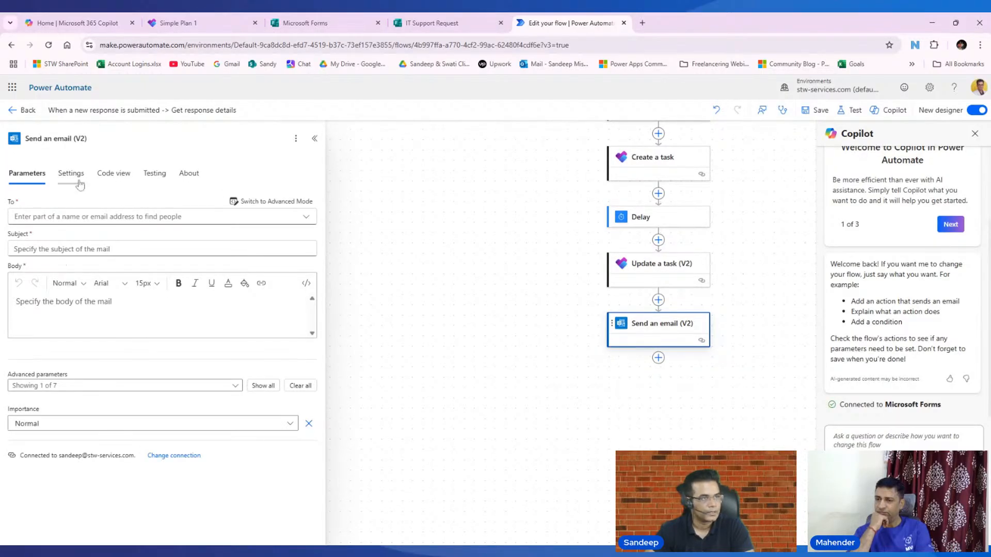
- Set the email's To field to Create a task's 'assignments Assigned To User Id'
click(77, 216)
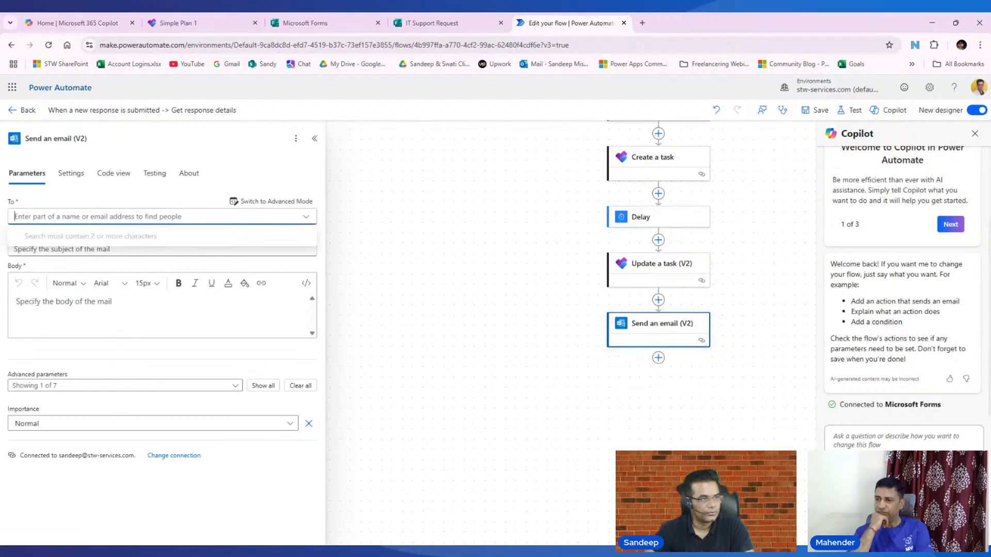
click(276, 201)
click(289, 216)
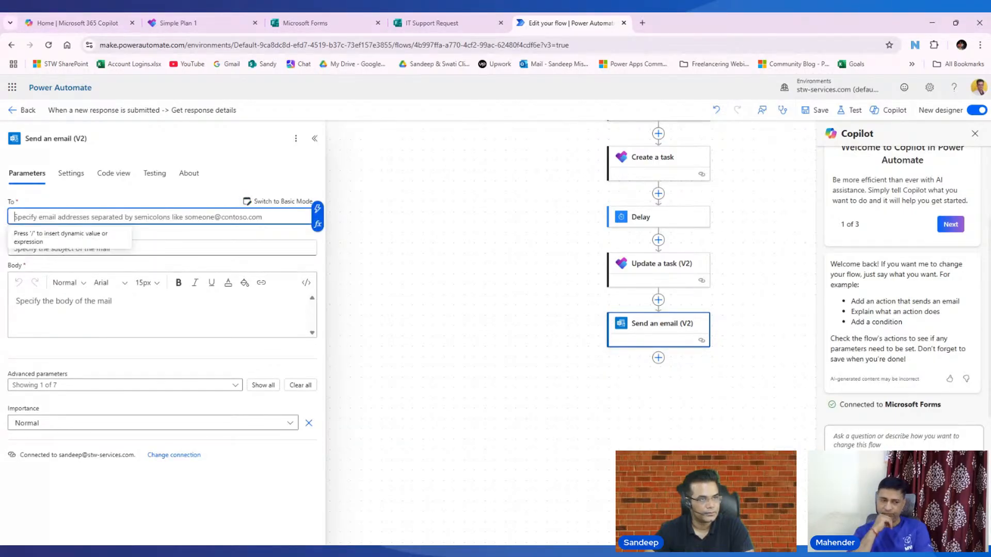
click(321, 212)
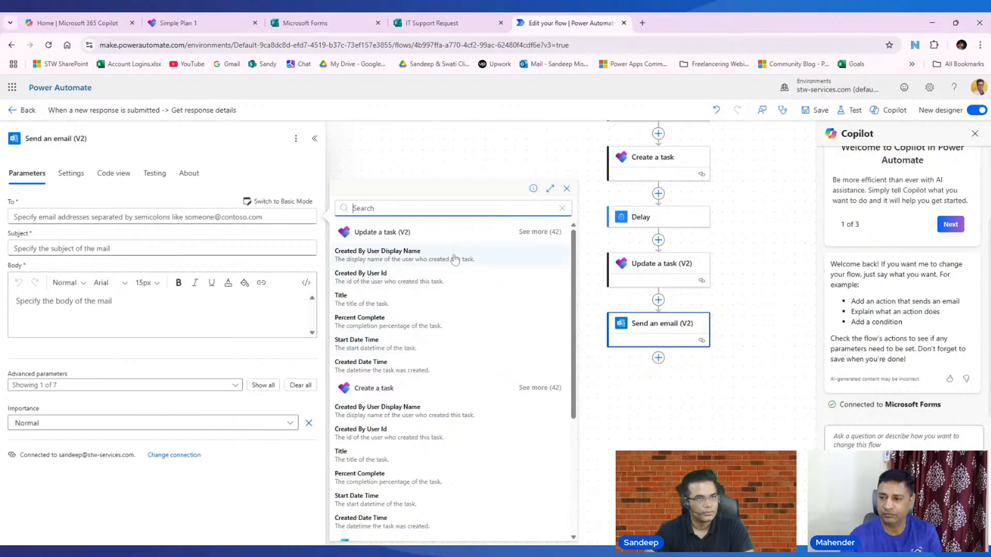
scroll(486, 405, down, 2)
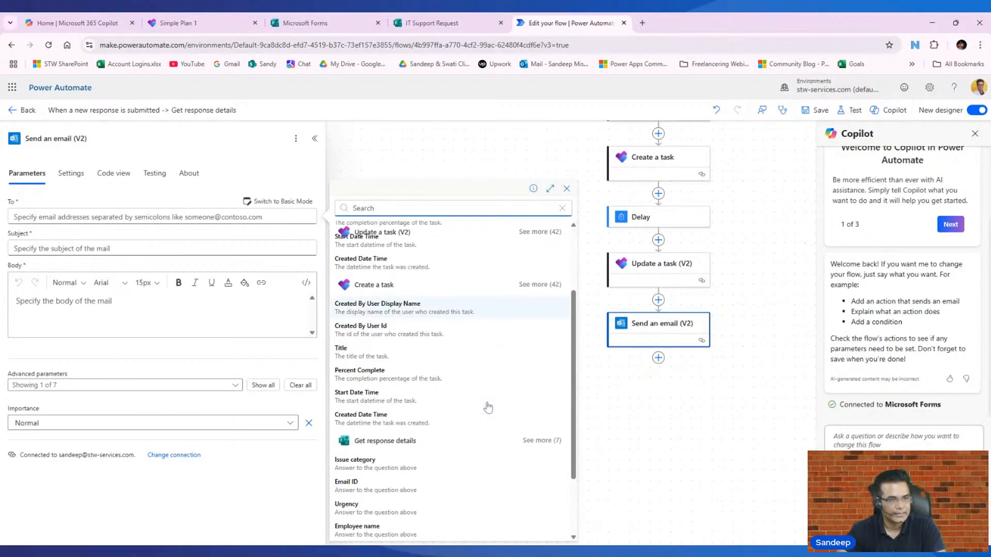
click(539, 285)
scroll(466, 371, down, 4)
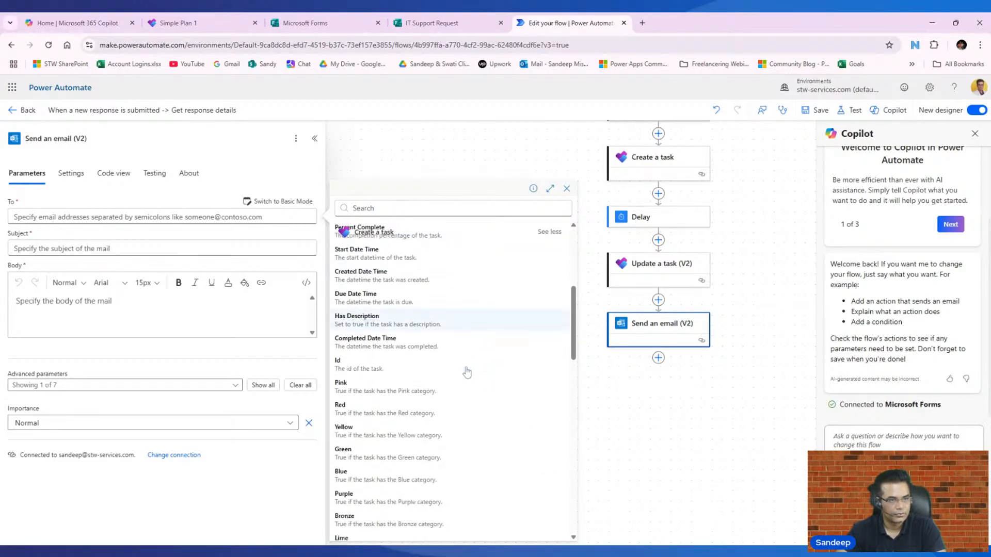
scroll(467, 372, down, 6)
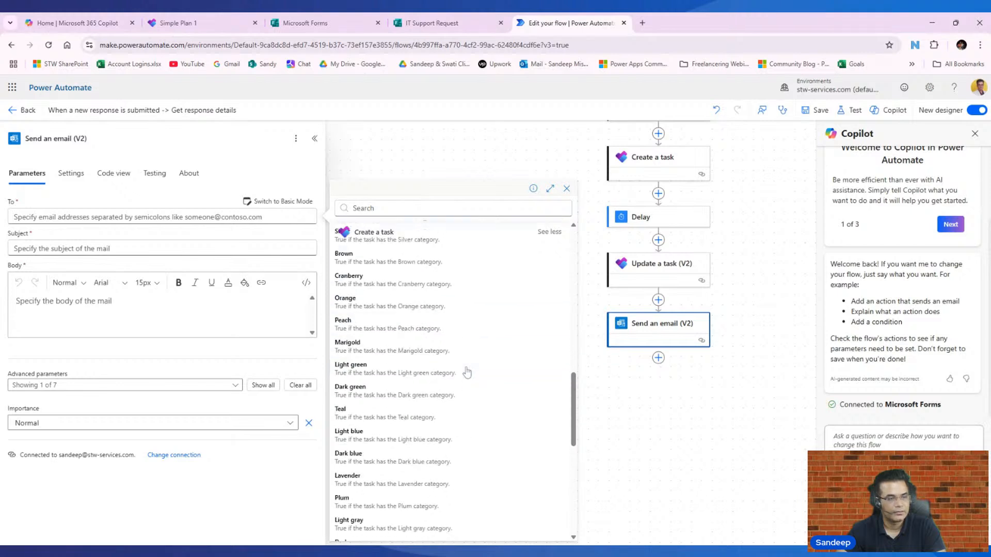
scroll(467, 372, down, 2)
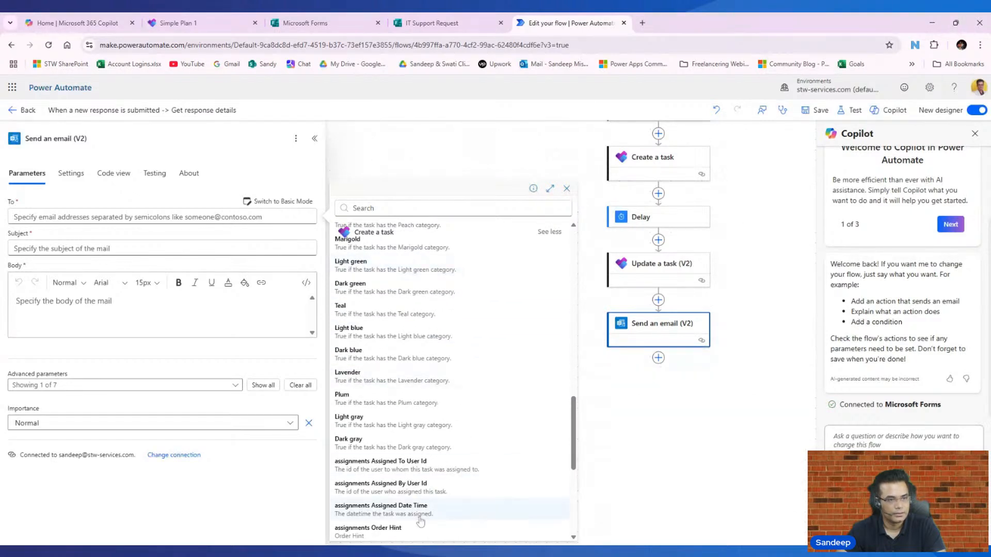
click(390, 471)
click(154, 248)
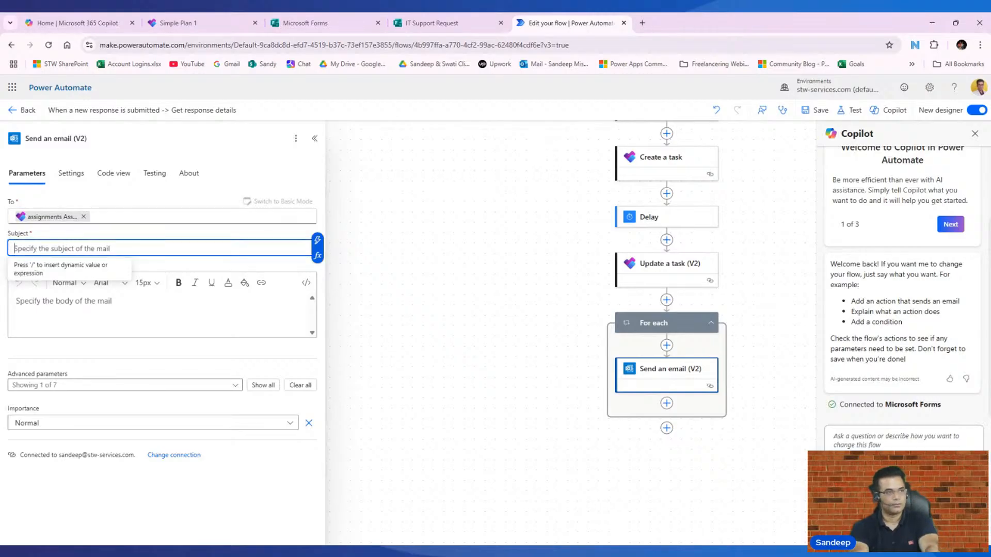
- Enter the subject 'Task is assigned to you' and begin the body with 'hi,'
text(Task is ass)
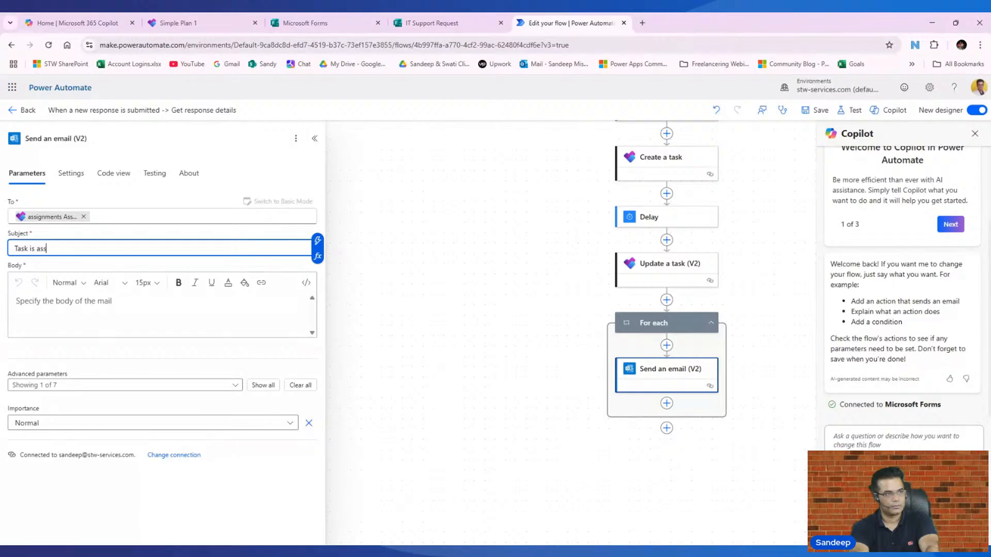
text(inged to )
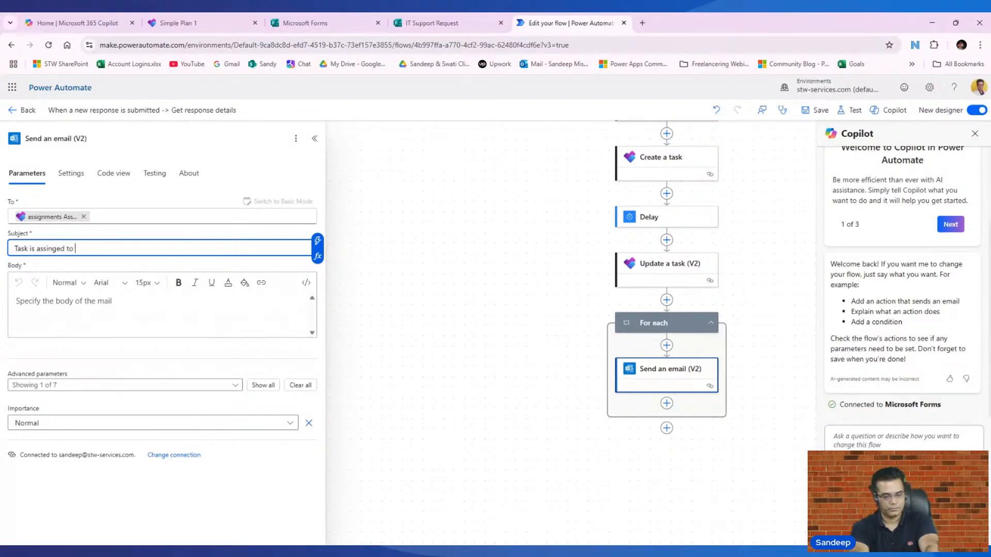
text(you)
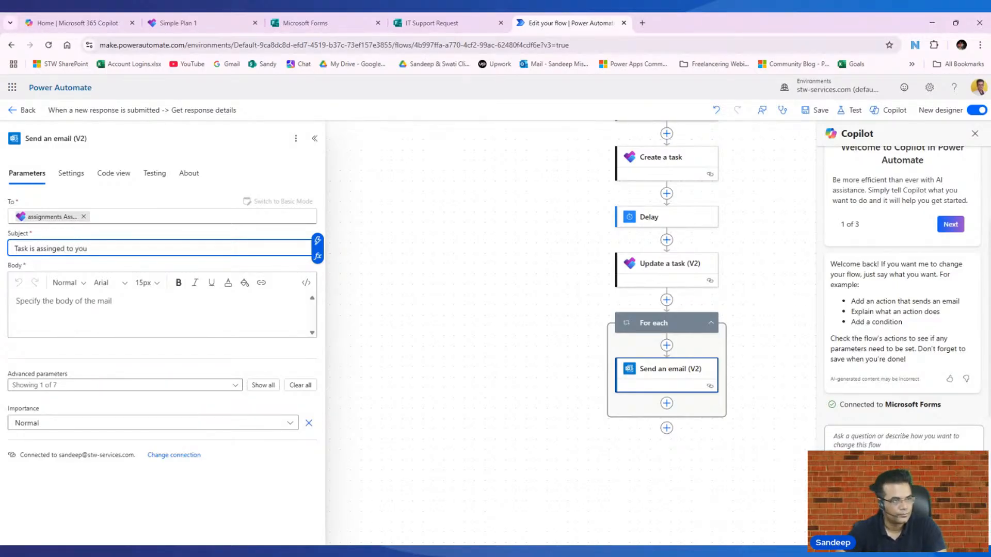
key(Tab)
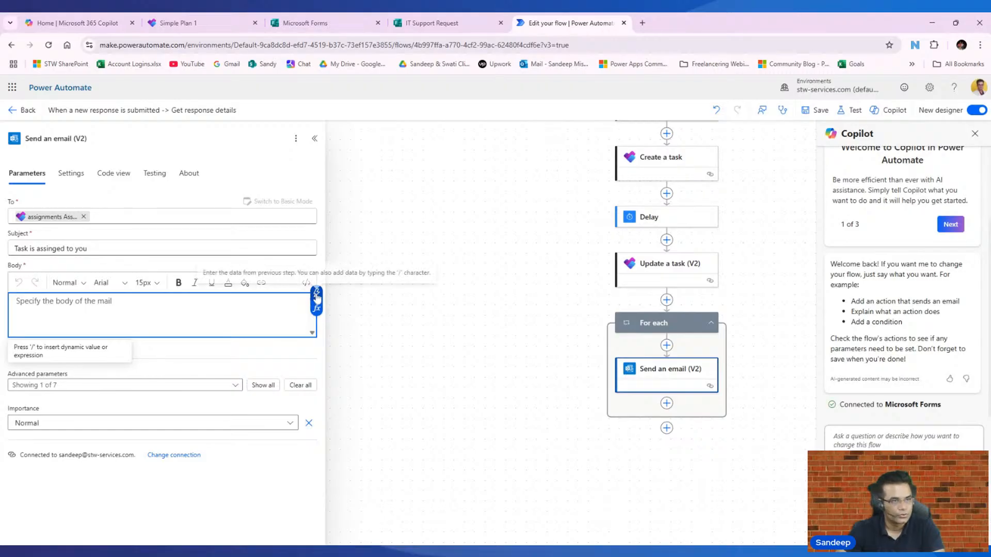
text(hi)
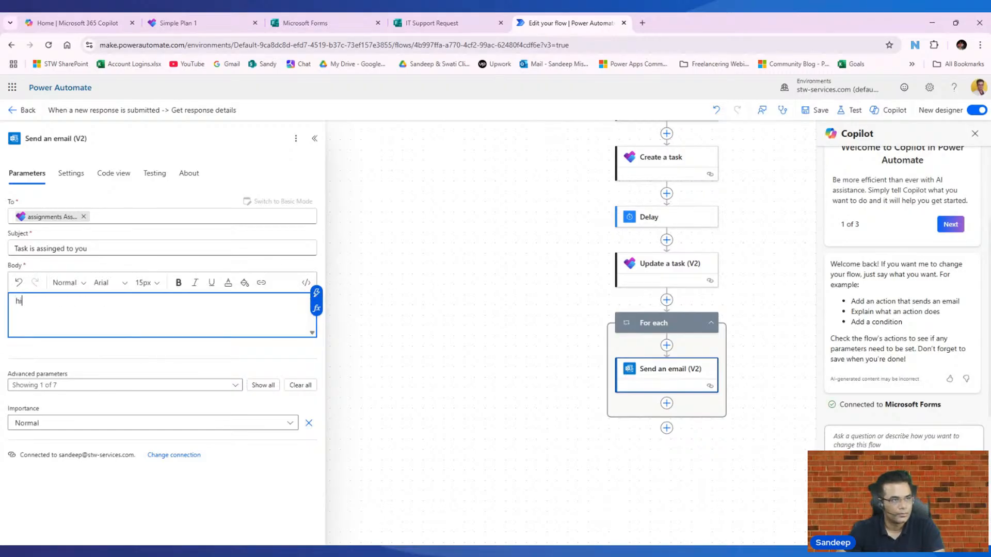
text(,)
key(Return)
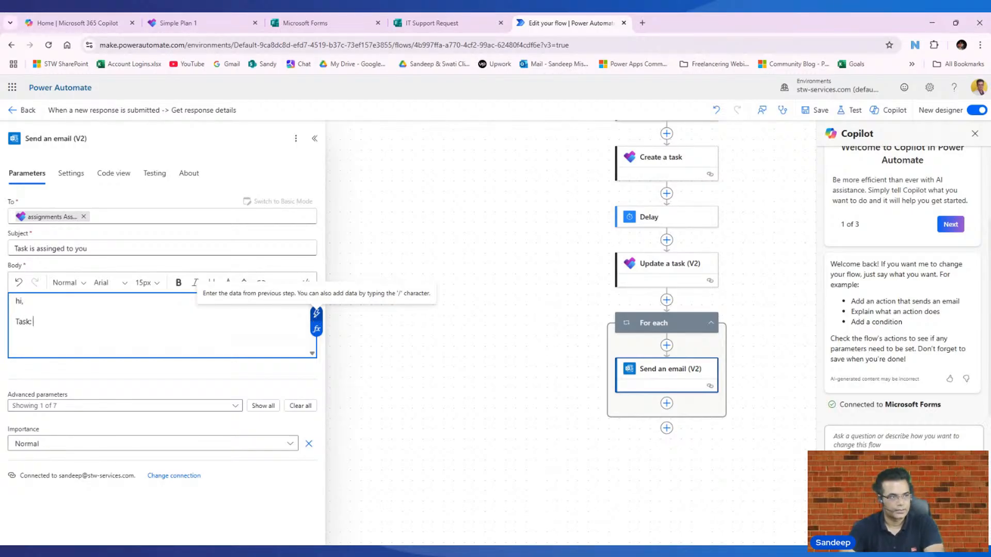
- Add a 'Task:' line followed by the task Title dynamic value
text(Task:)
click(317, 313)
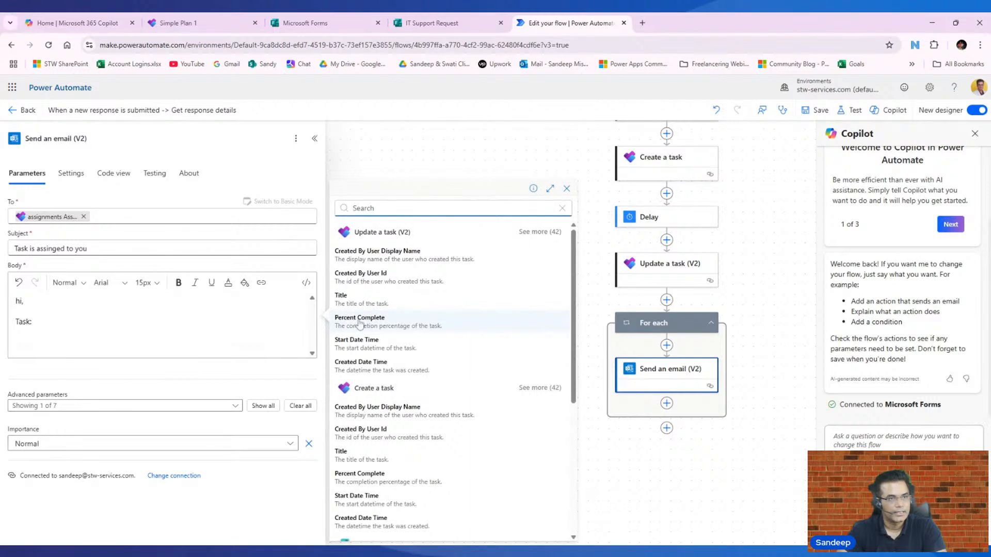
scroll(413, 405, down, 5)
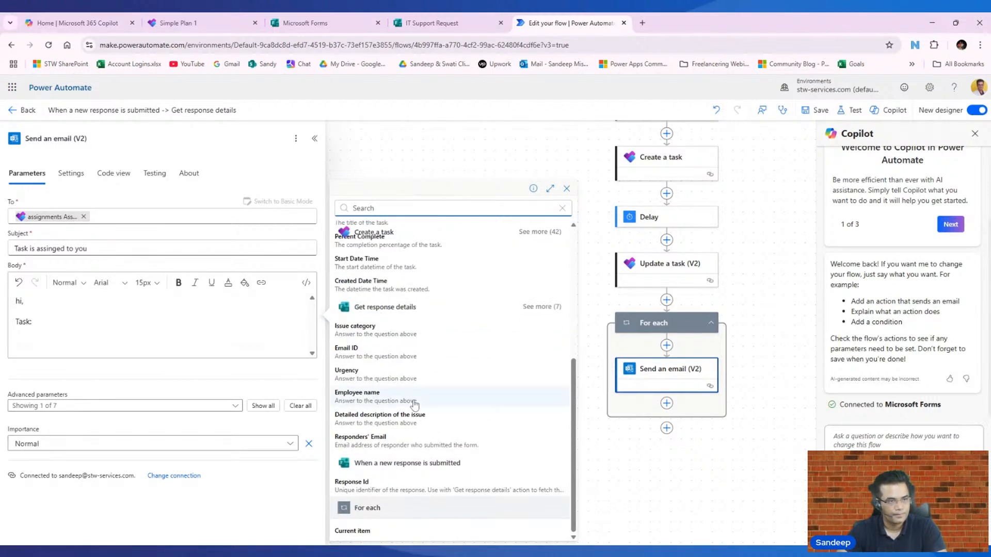
scroll(414, 405, up, 5)
click(395, 372)
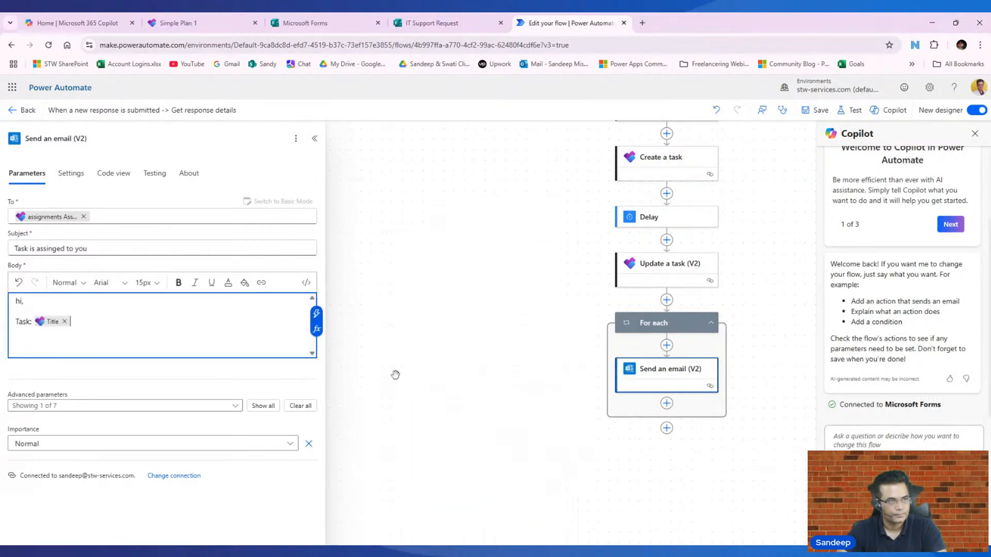
key(Return)
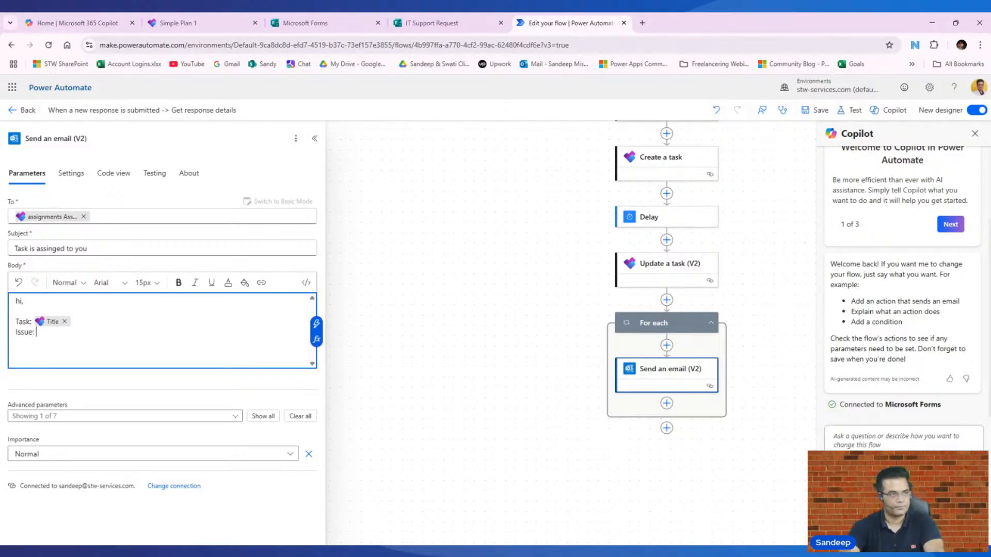
- Add the Detailed description as the issue line and sign off with 'thanks,'
click(316, 324)
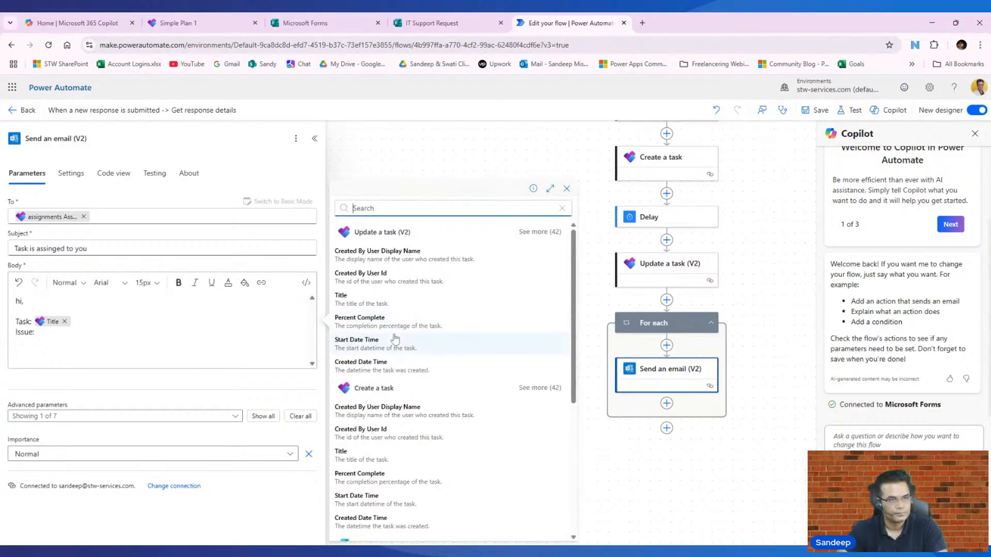
scroll(406, 354, down, 5)
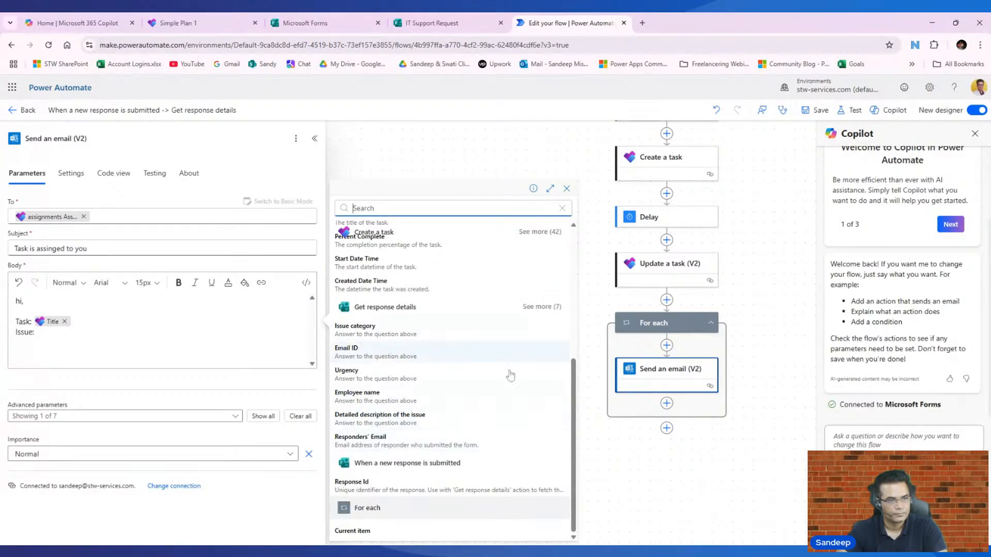
click(379, 419)
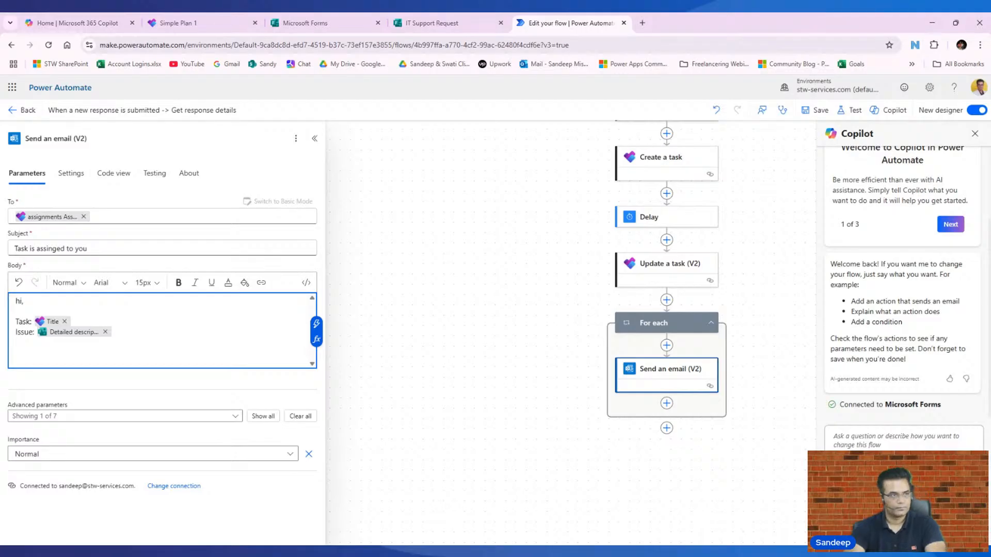
key(Return)
key(Return)
text(thanks)
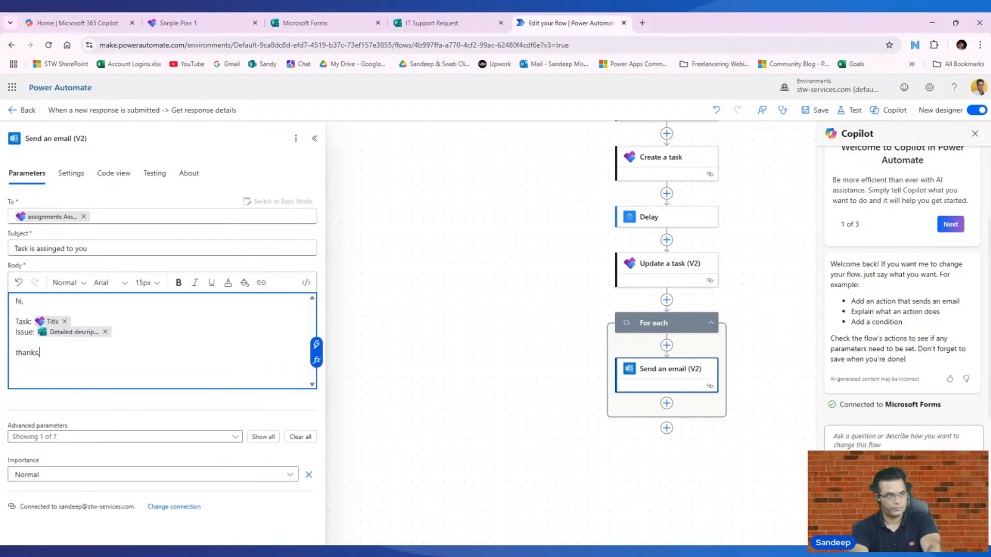
text(,)
key(Return)
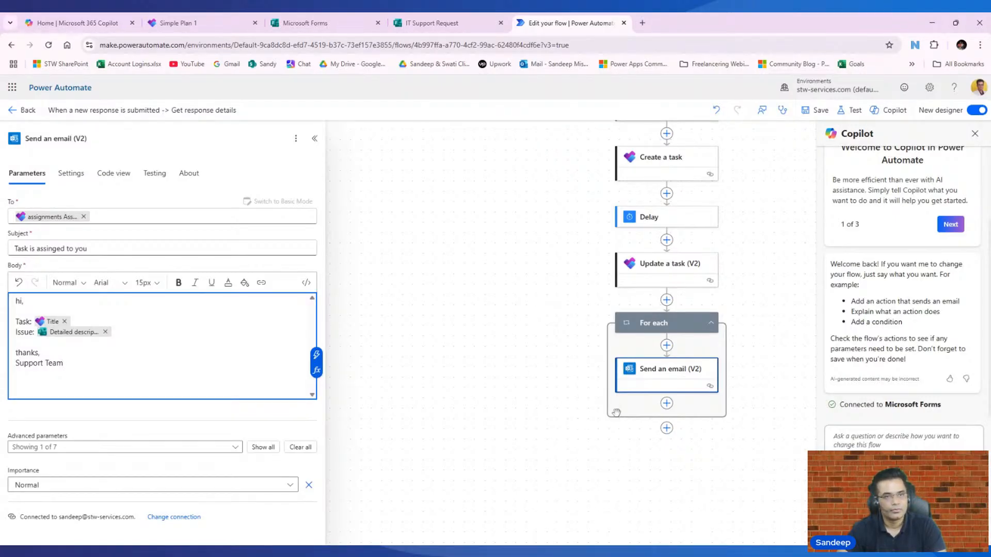
- Review the email step's settings and save the flow
click(70, 173)
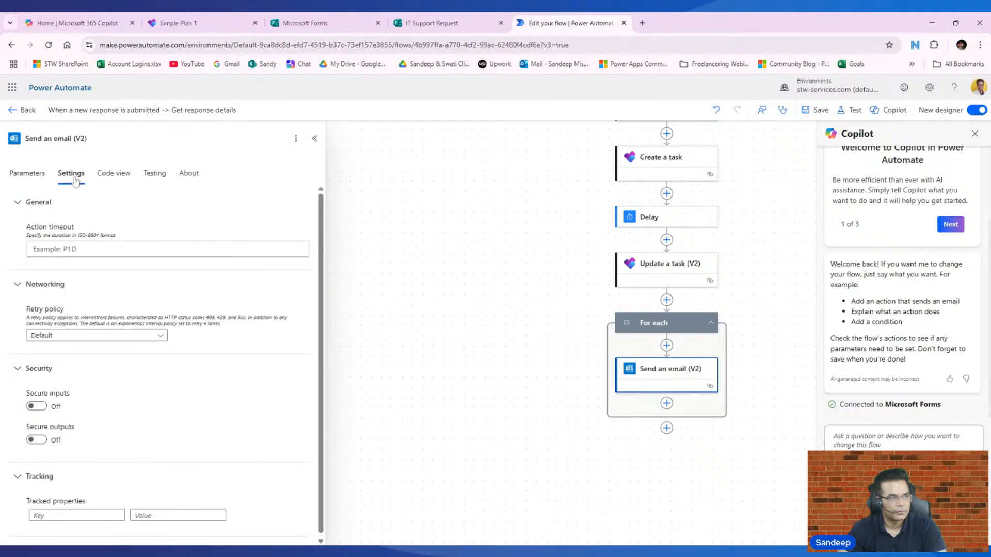
scroll(150, 422, down, 1)
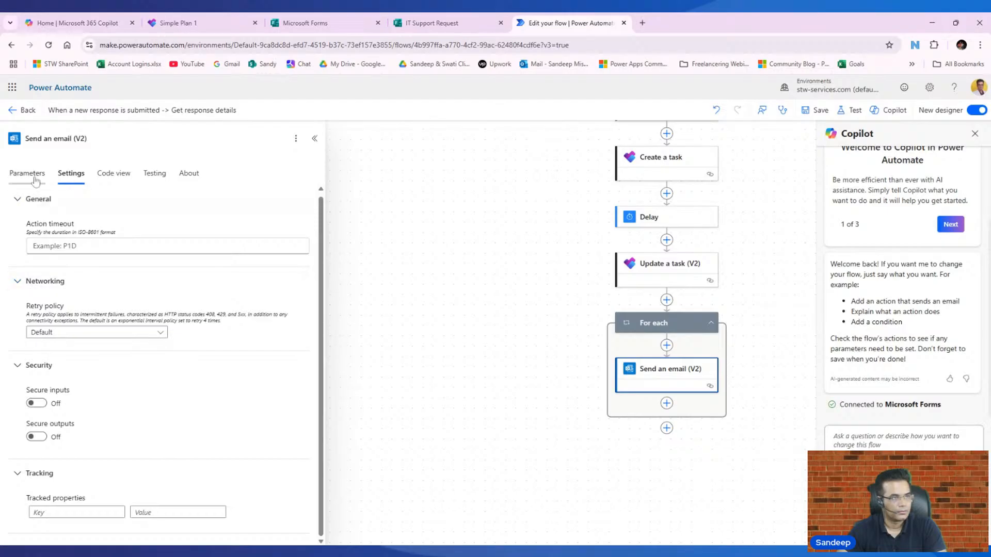
click(817, 110)
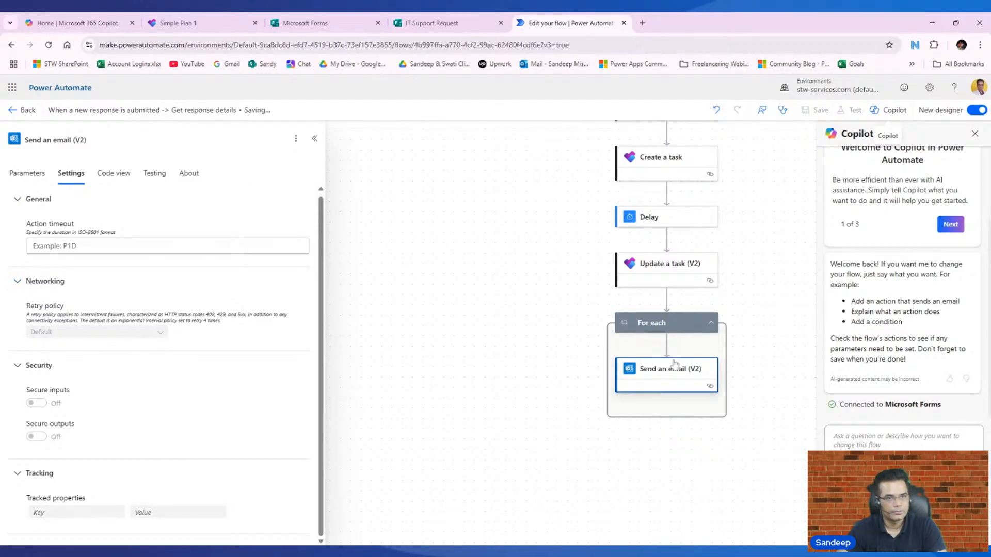
- Check that the For each loop runs after Update a task, then add a step before it
click(687, 325)
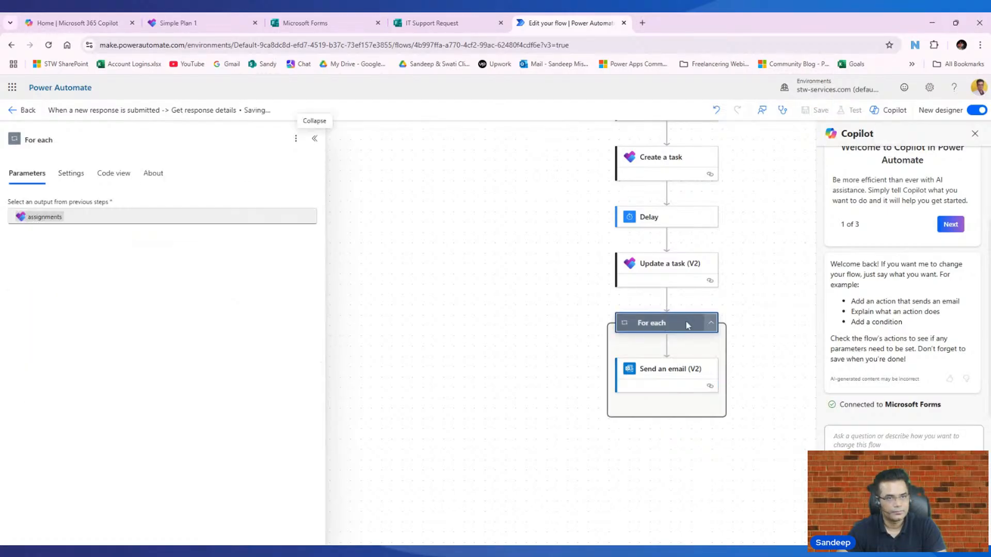
click(72, 175)
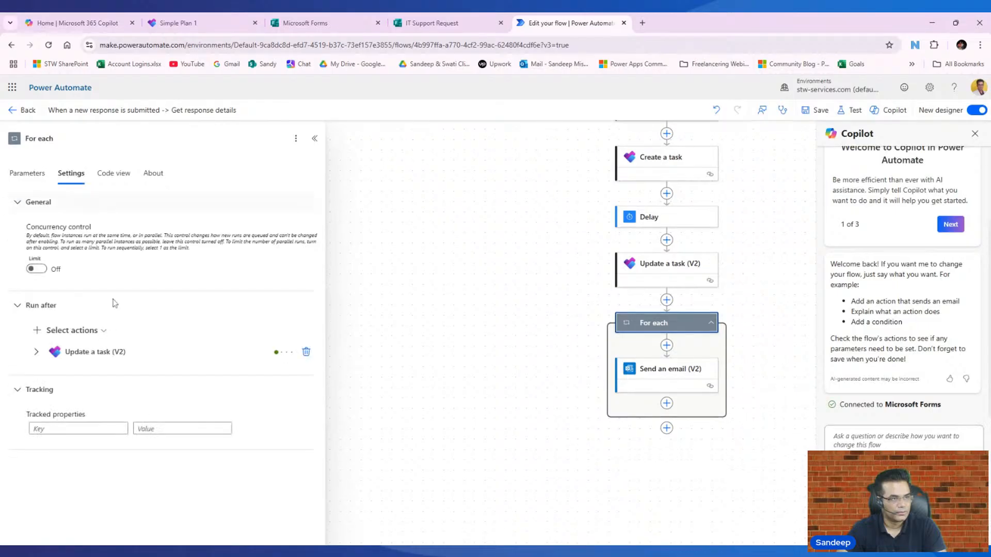
click(36, 352)
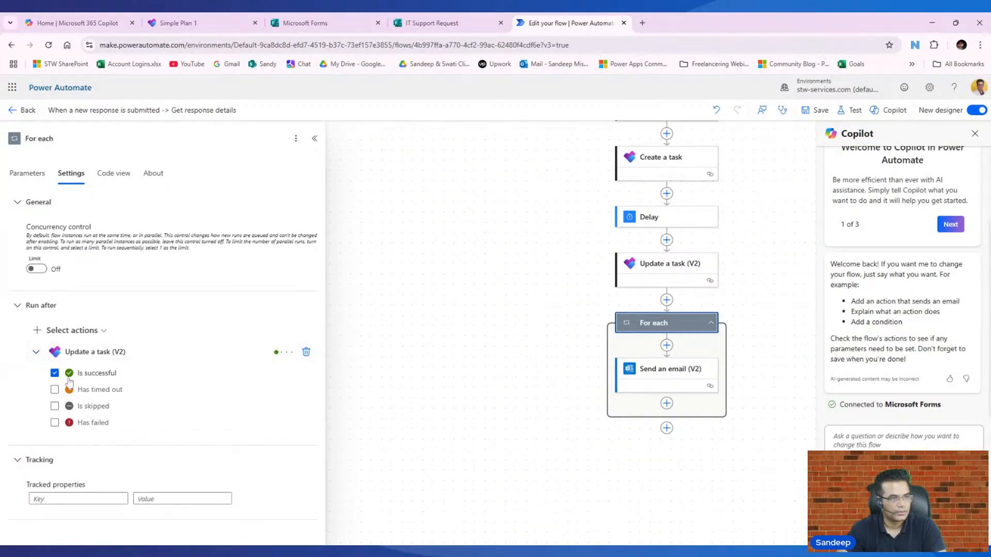
click(469, 413)
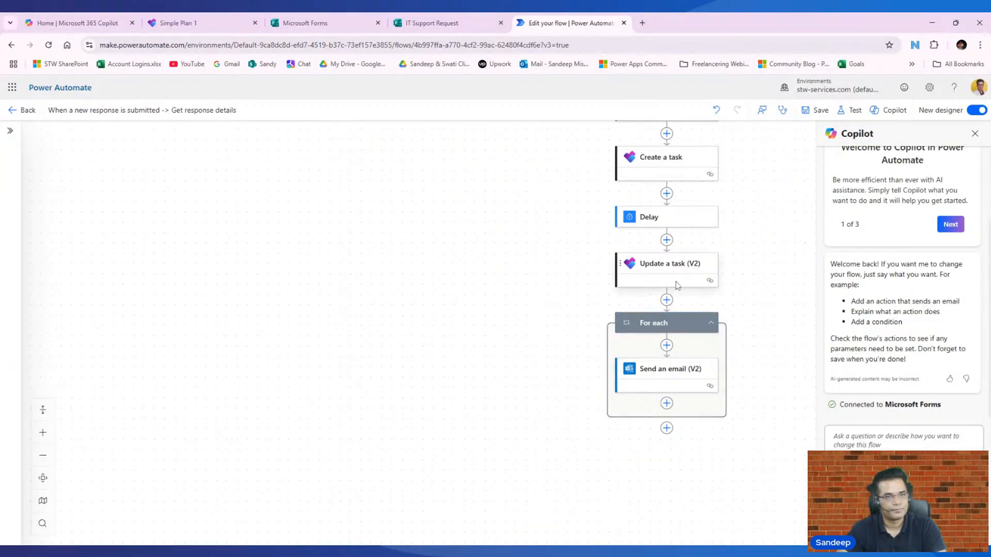
click(666, 300)
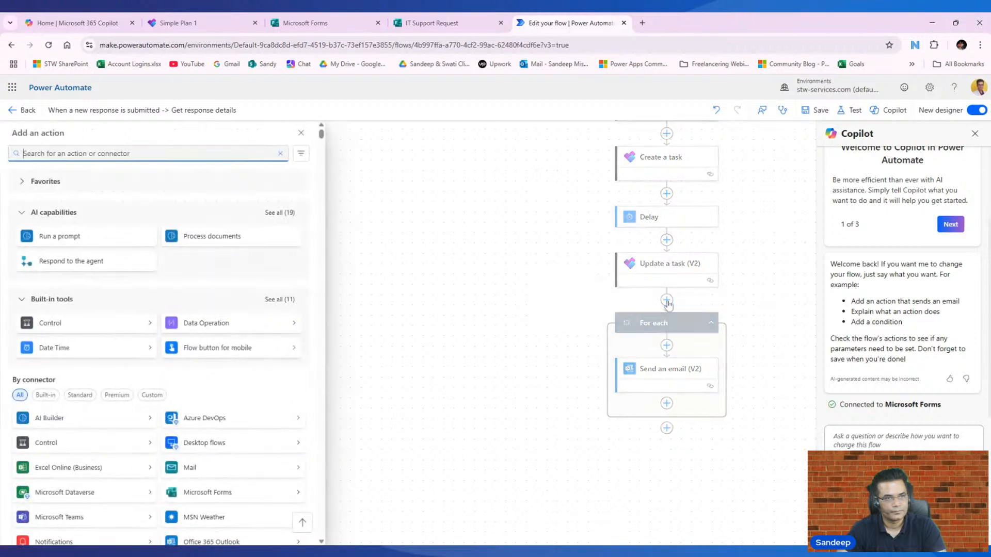
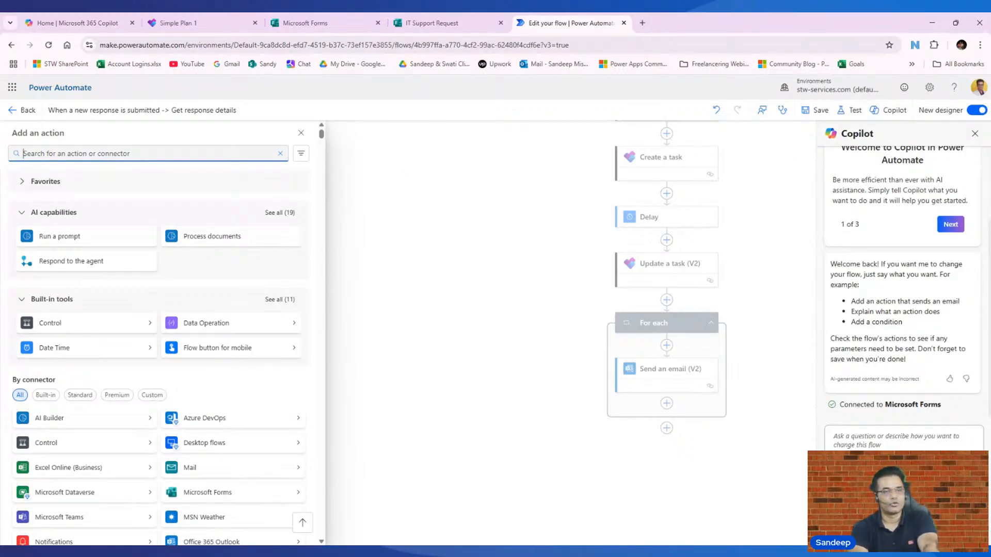
- Add a Send an email (V2) step addressed to the form's Email ID answer
text(Send email)
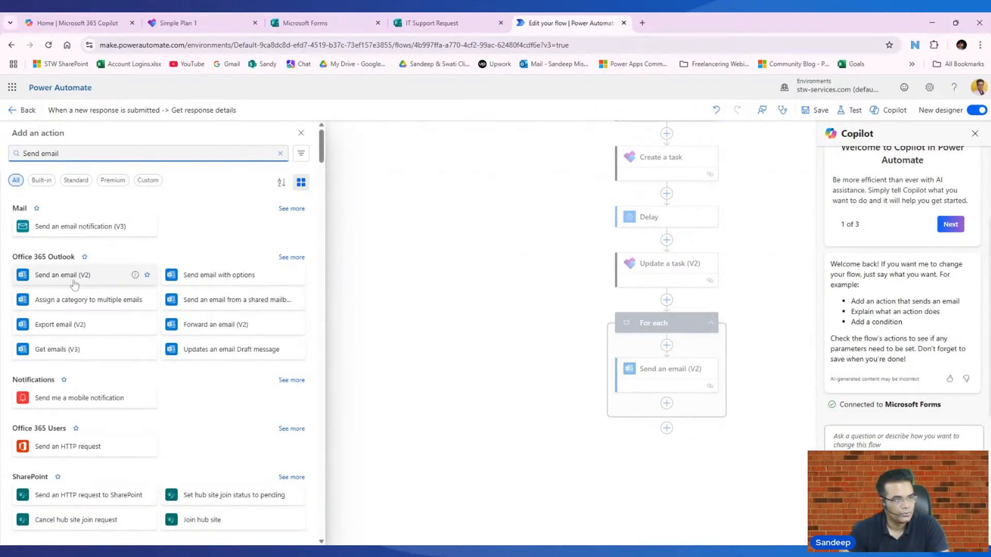
click(74, 283)
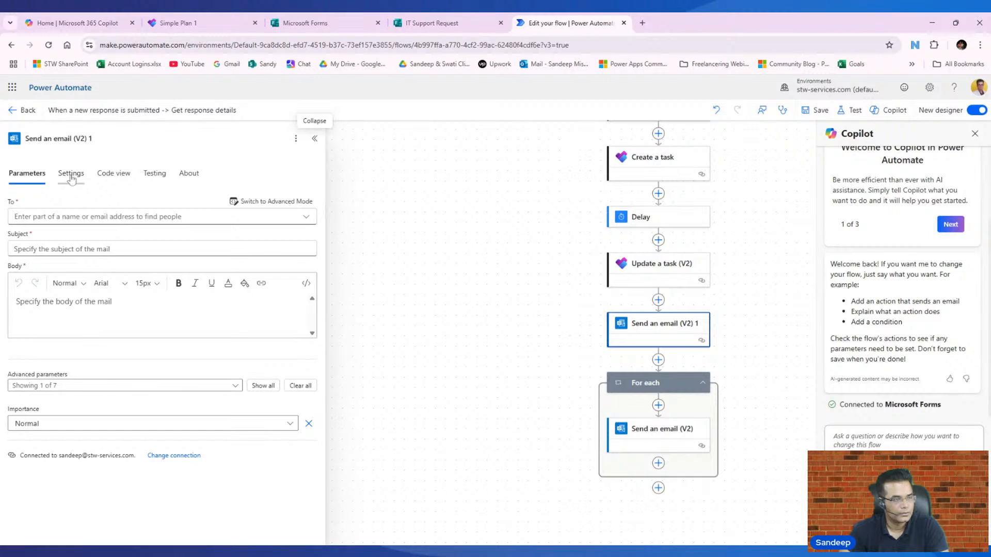
click(72, 216)
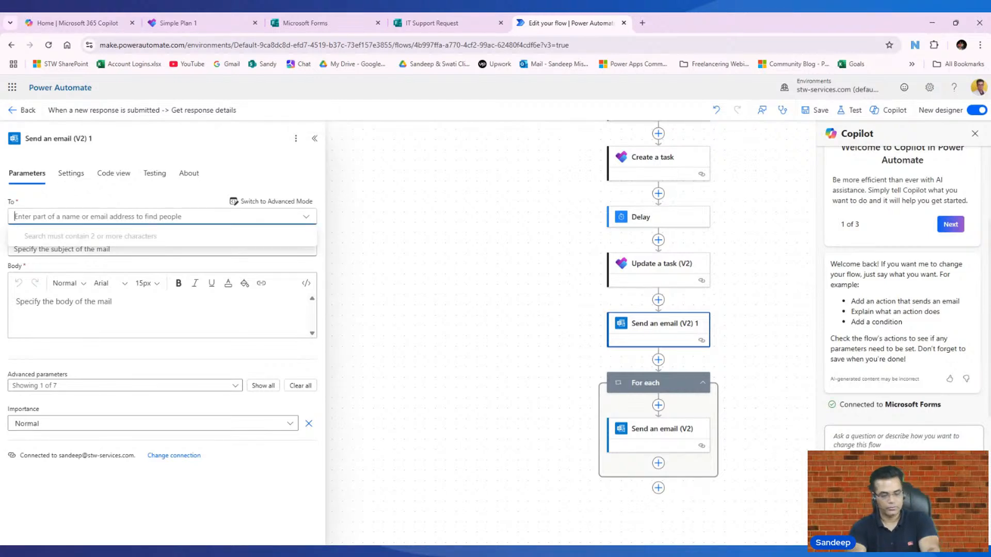
click(248, 202)
click(309, 217)
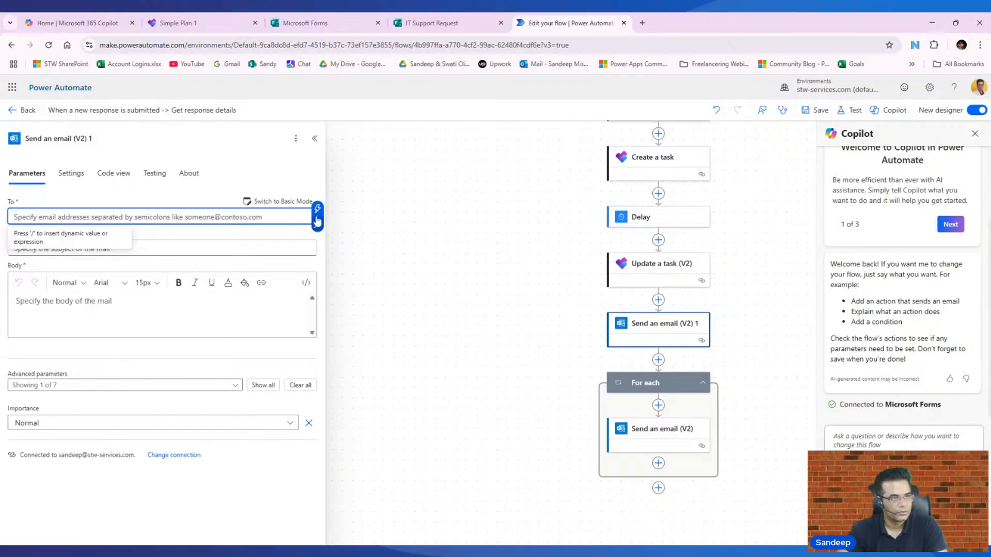
click(317, 221)
scroll(430, 402, down, 5)
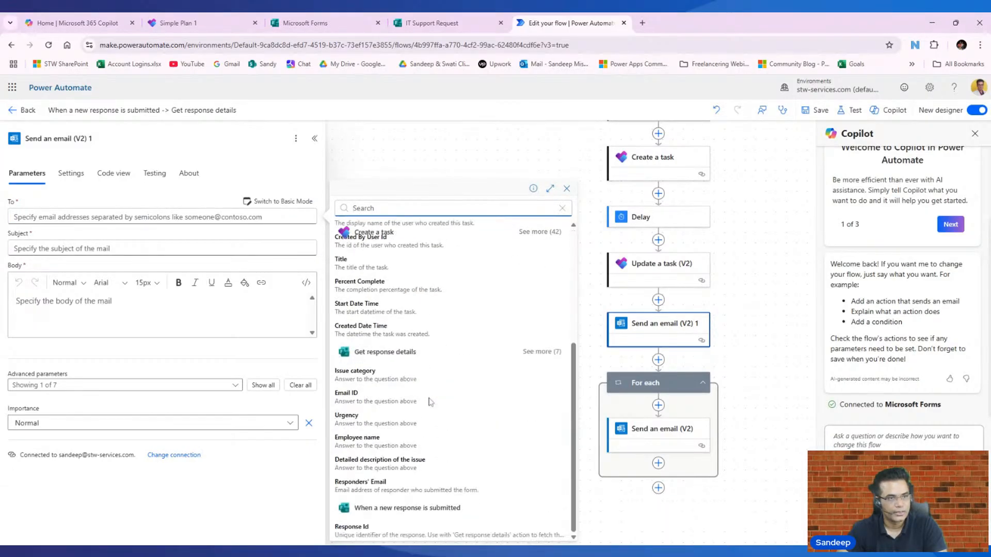
click(388, 399)
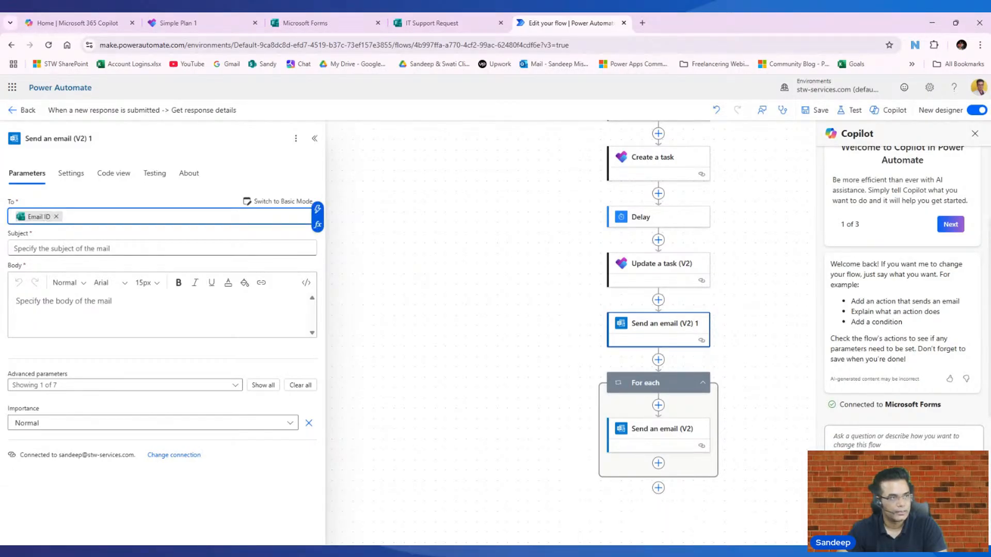
click(155, 248)
- Set subject 'Task creation failed' and a body greeting 'Hi' plus Employee name, with a support-email line
text(Tas)
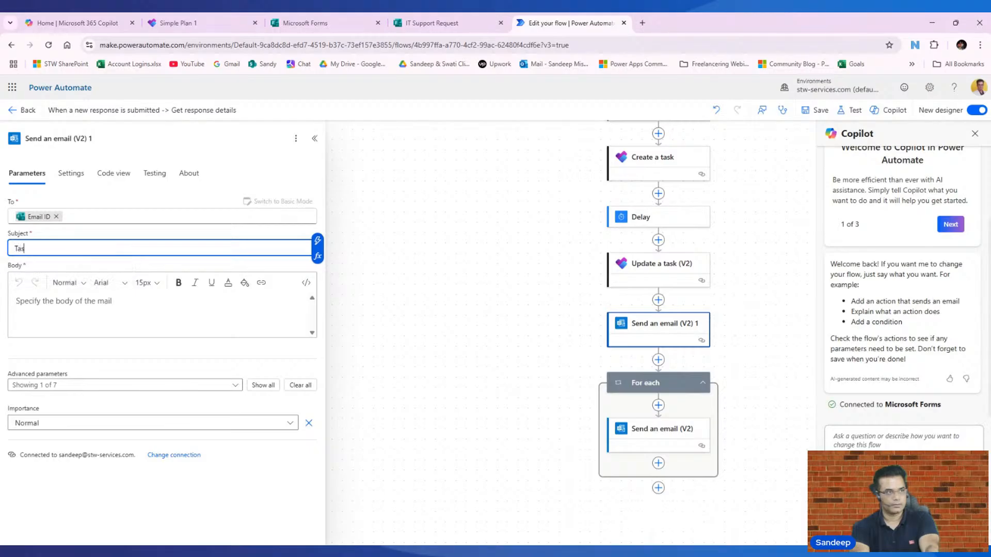
text(k creation failed)
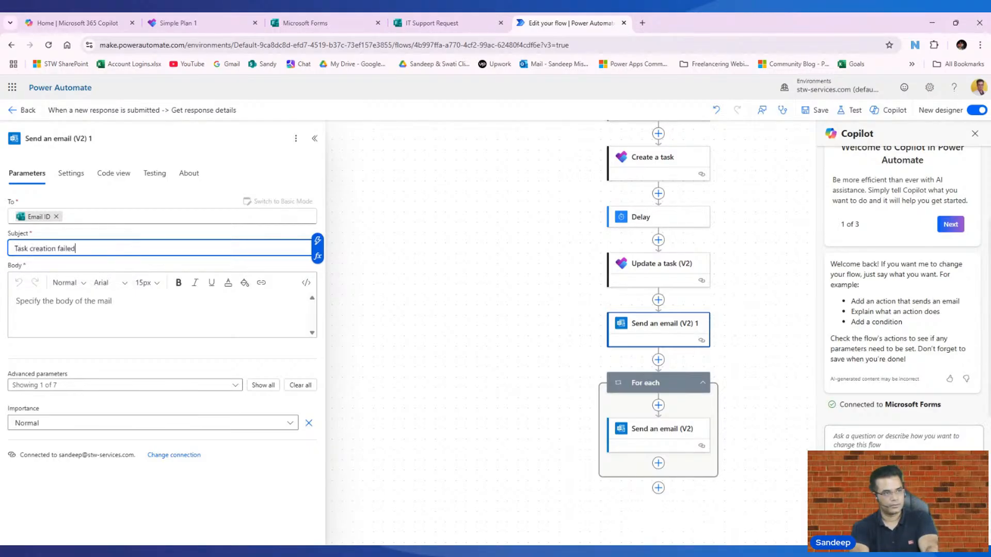
click(119, 310)
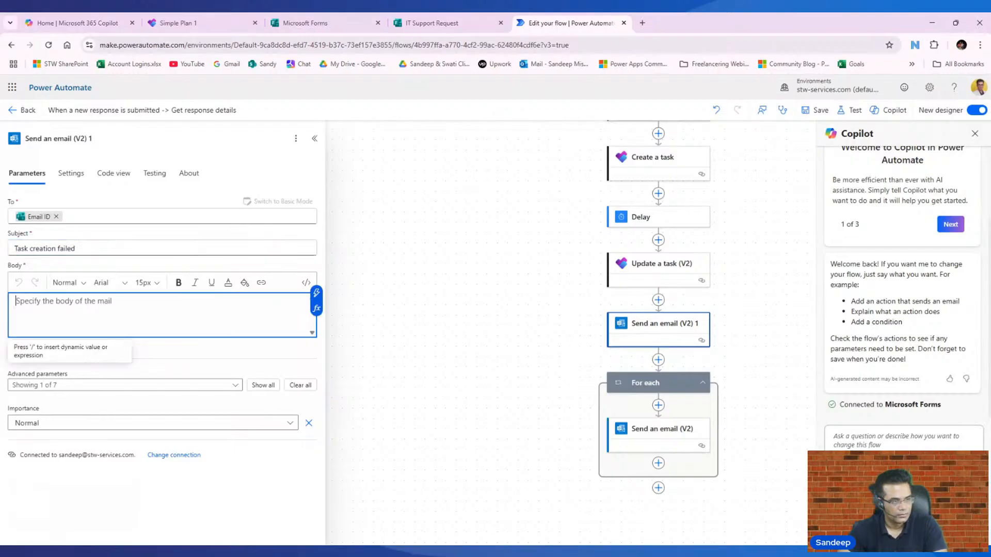
text(Hi)
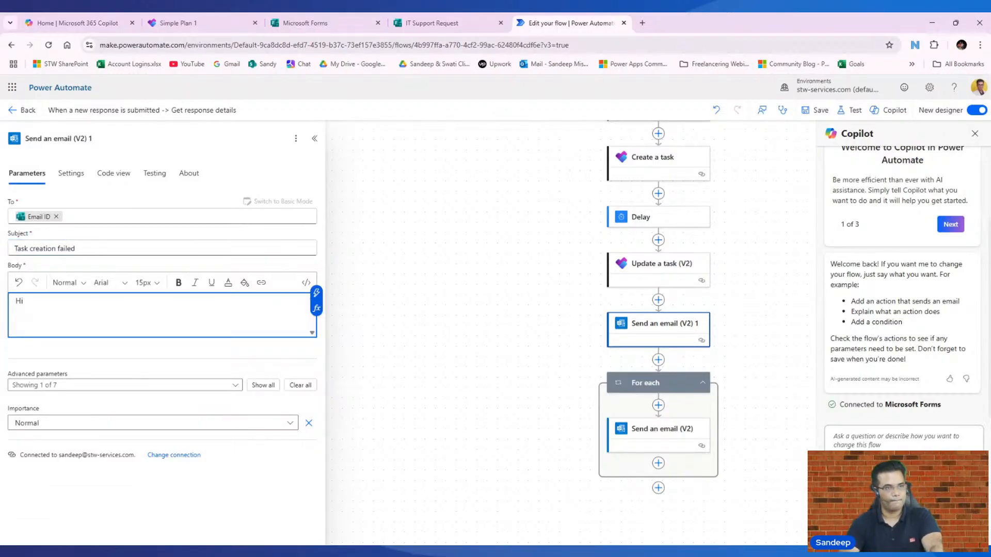
click(316, 293)
scroll(432, 393, down, 5)
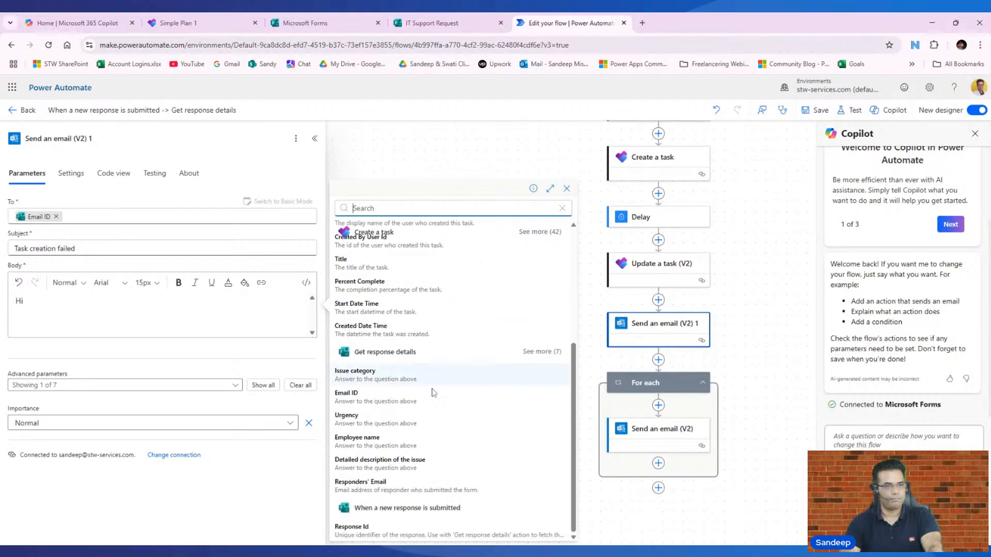
click(377, 442)
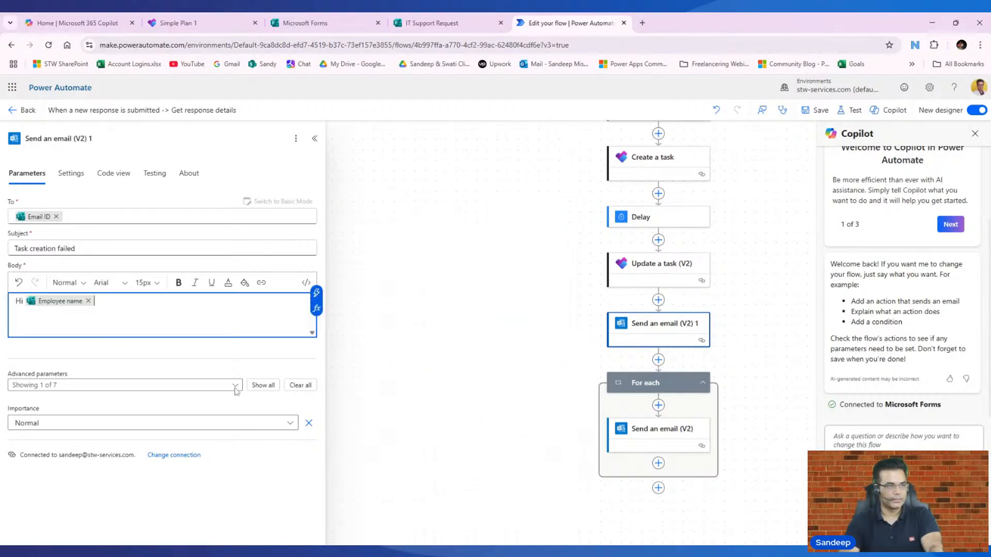
text(,)
key(Return)
key(Return)
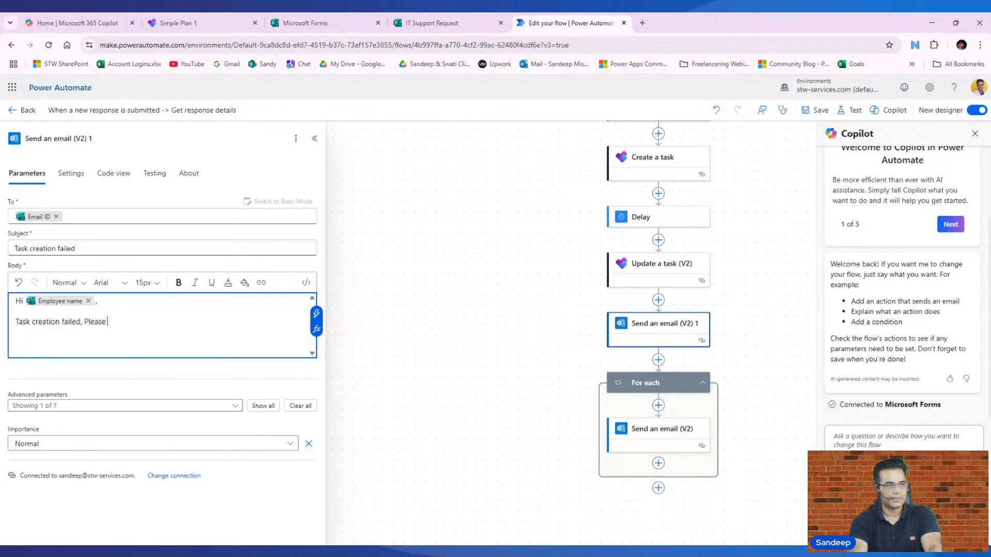
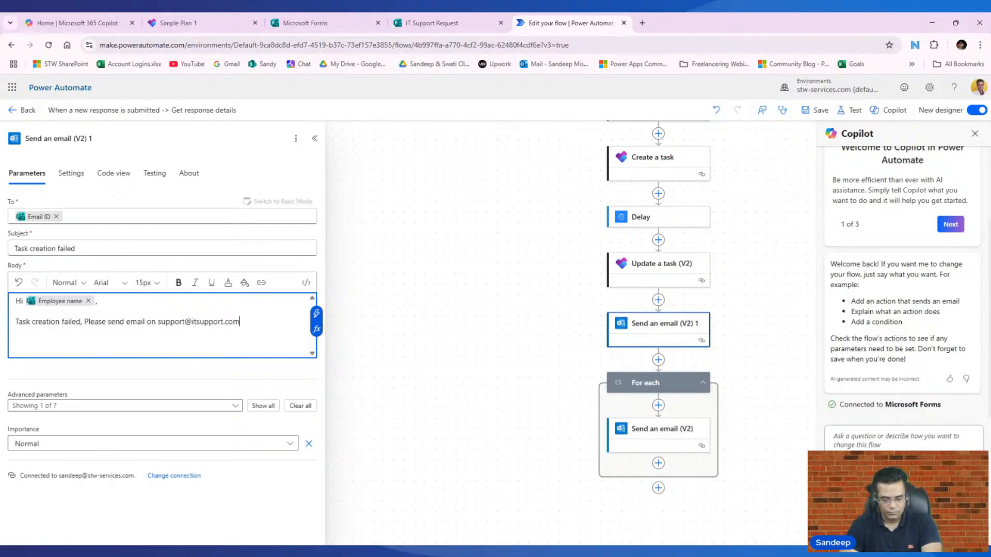
text(.)
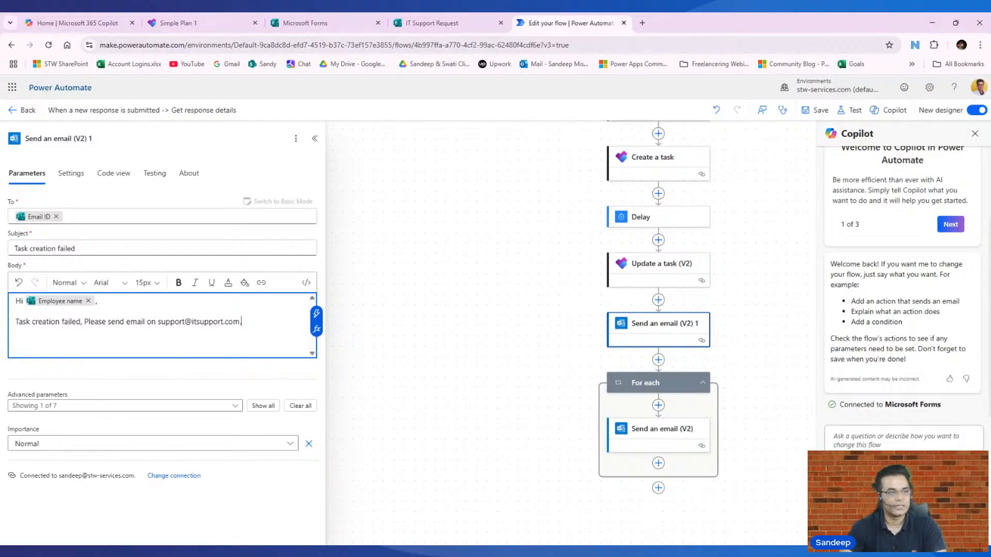
- Set the email to run after Update a task (V2) only when it has failed, then save and reload
click(820, 111)
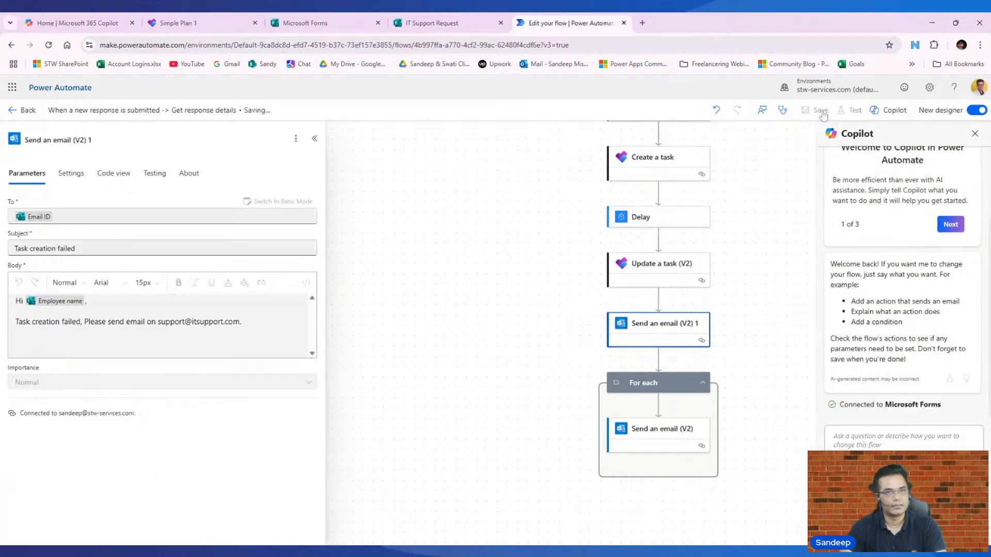
click(76, 176)
click(38, 415)
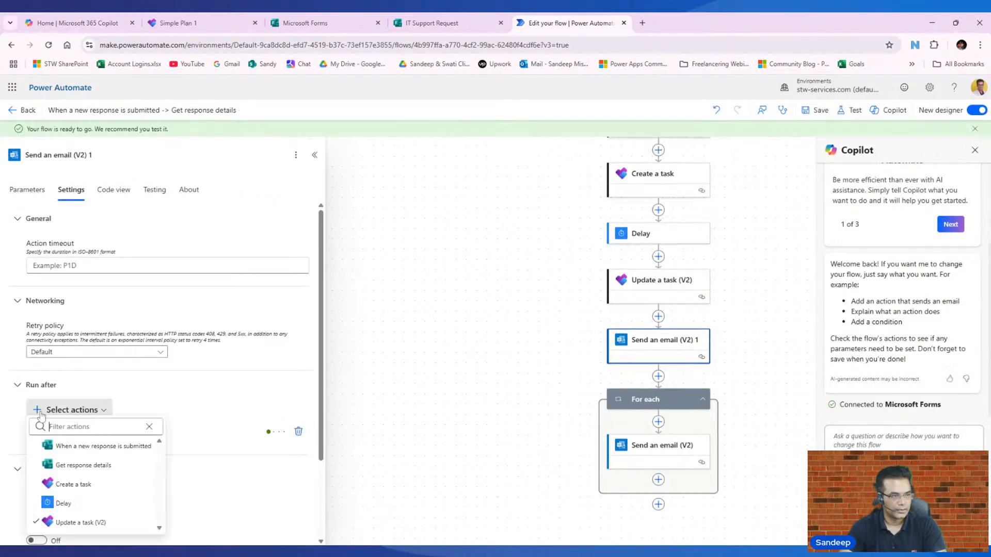
click(263, 390)
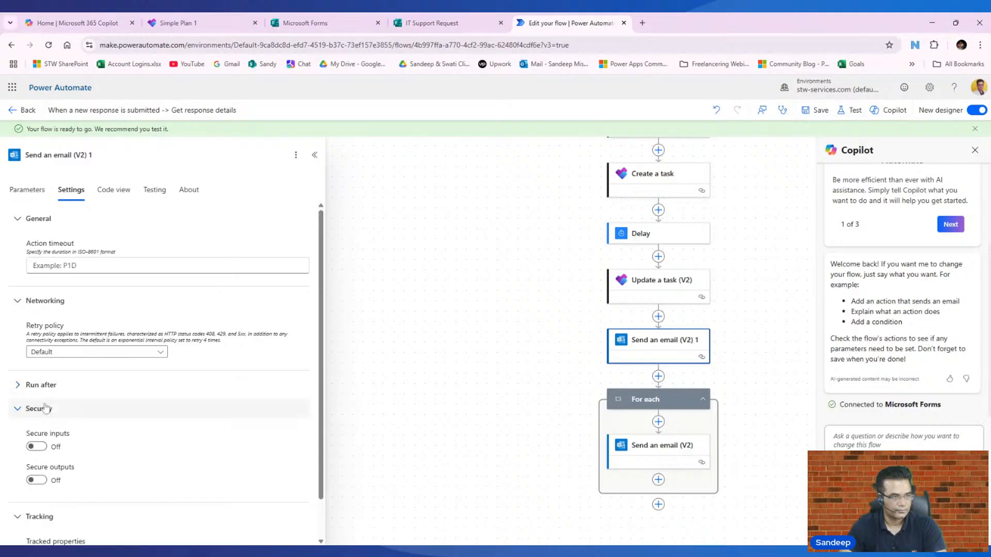
scroll(110, 368, down, 1)
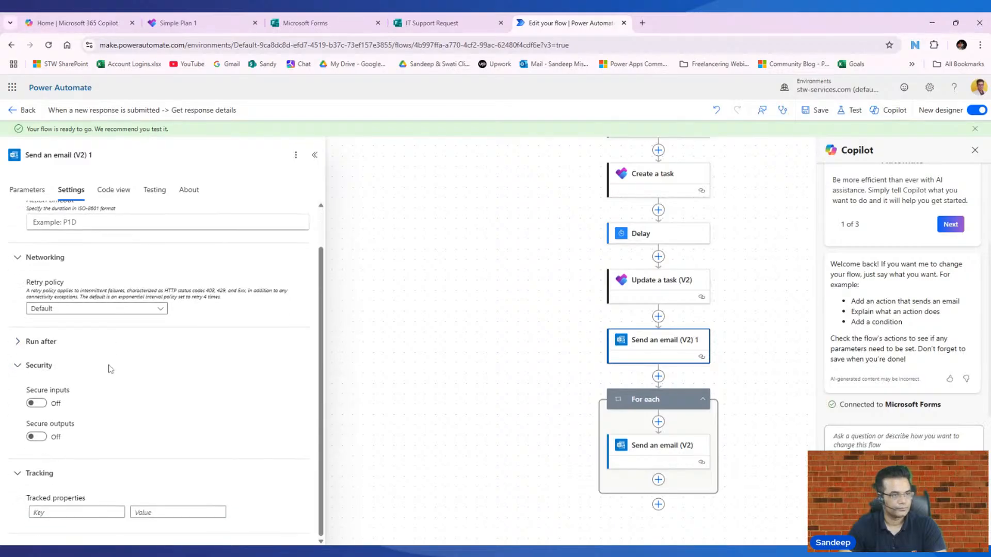
click(25, 345)
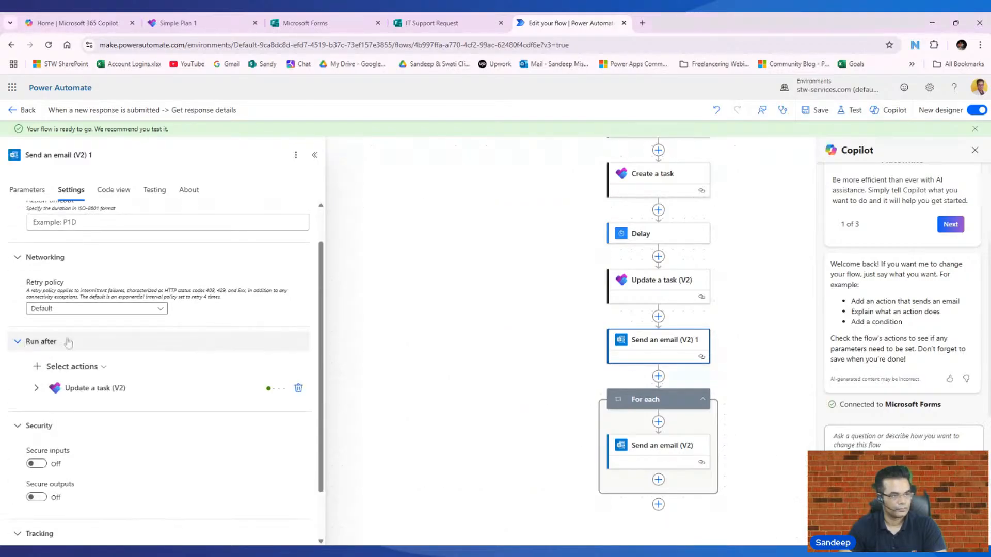
click(36, 388)
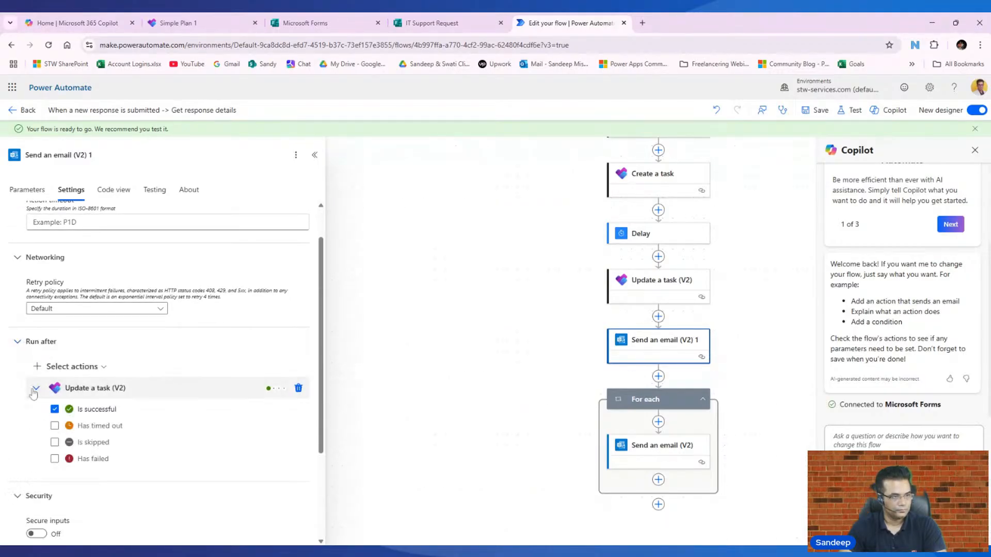
click(54, 459)
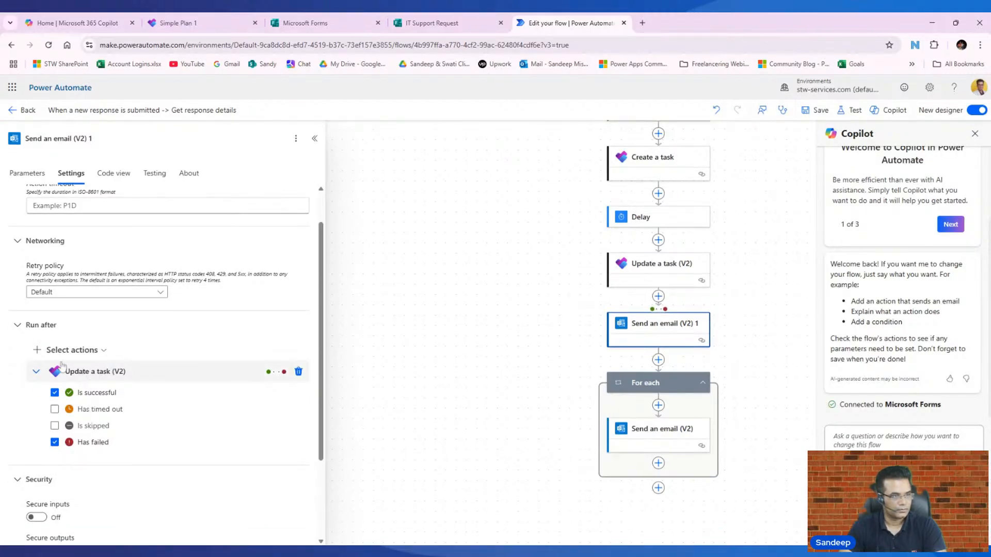
click(55, 393)
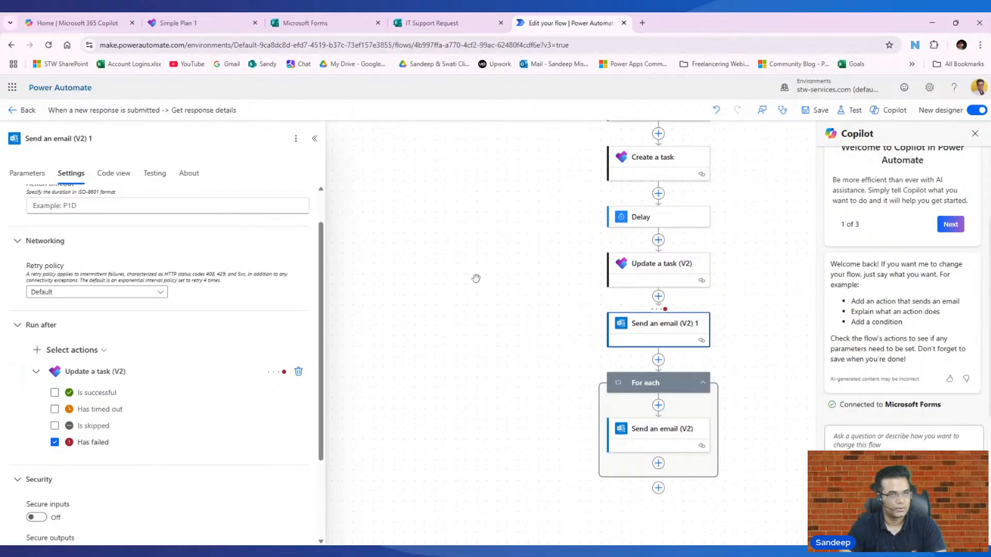
click(816, 111)
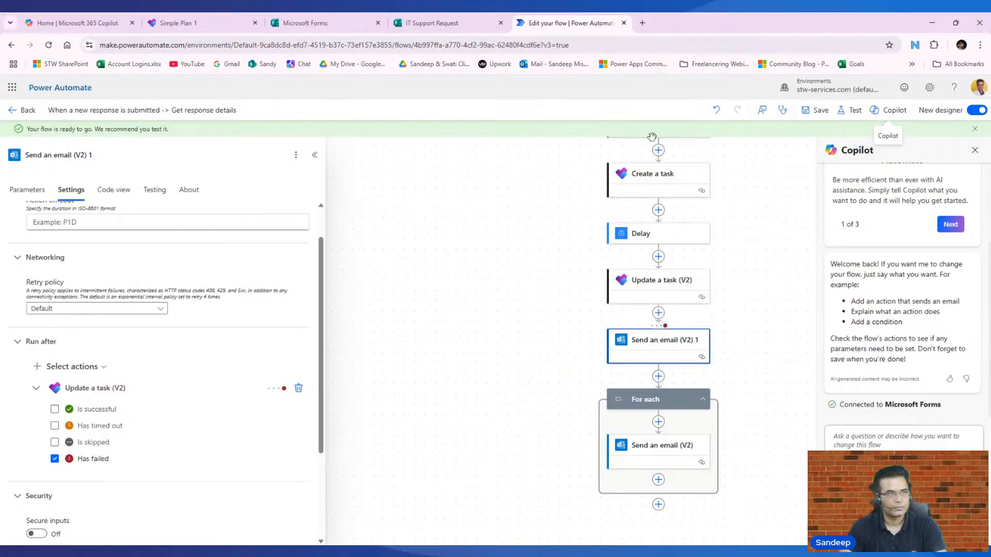
click(47, 45)
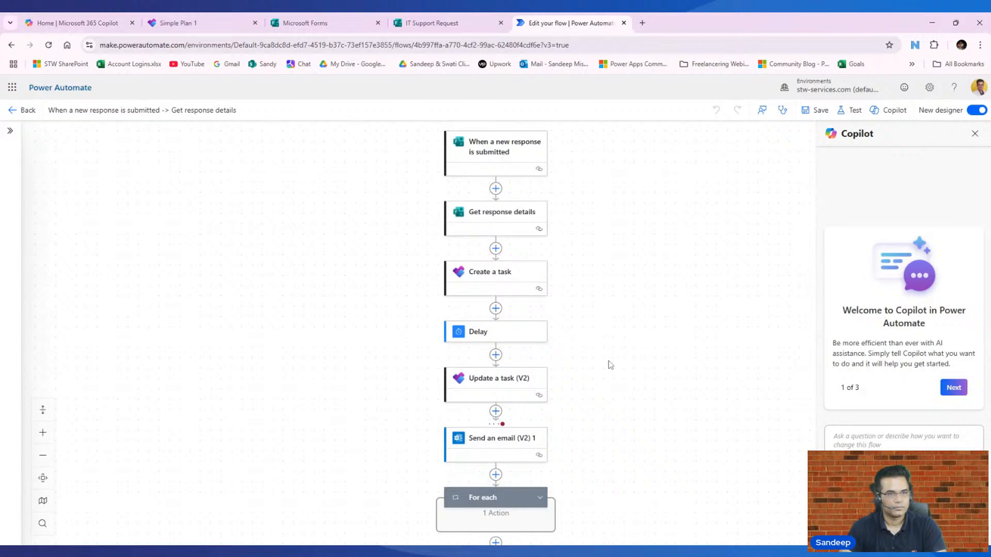
- Start a manual test of the flow and bring up the IT Support Request form
scroll(568, 350, down, 1)
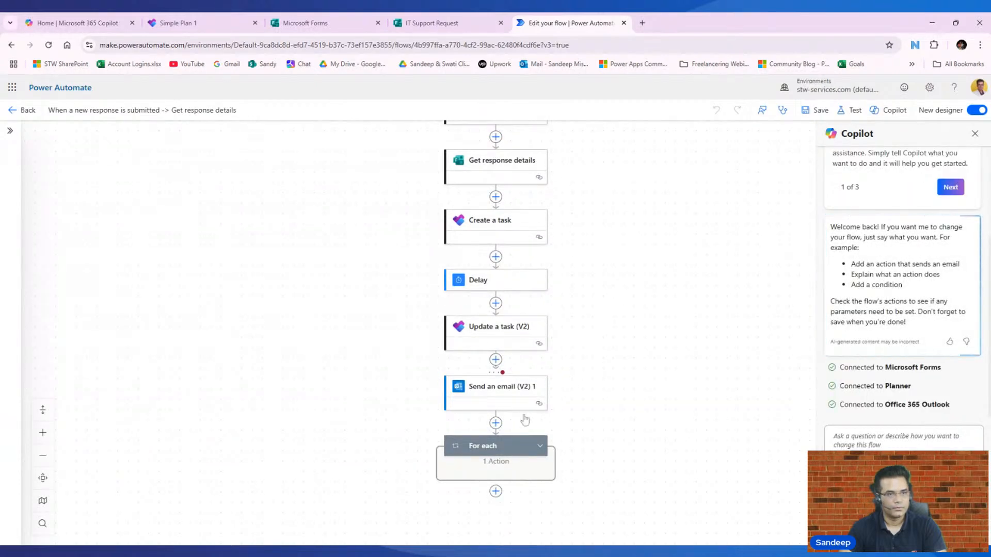
scroll(519, 417, up, 1)
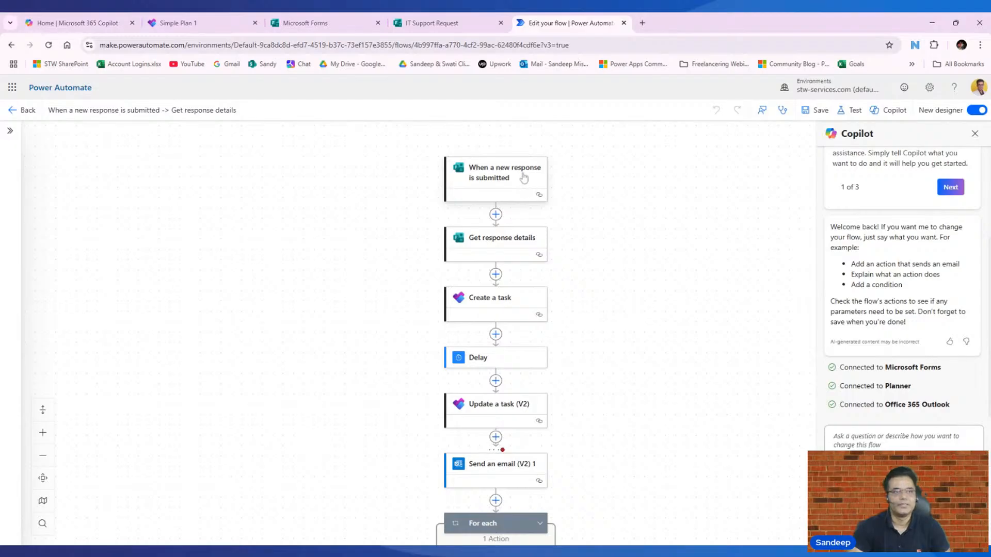
scroll(503, 300, down, 1)
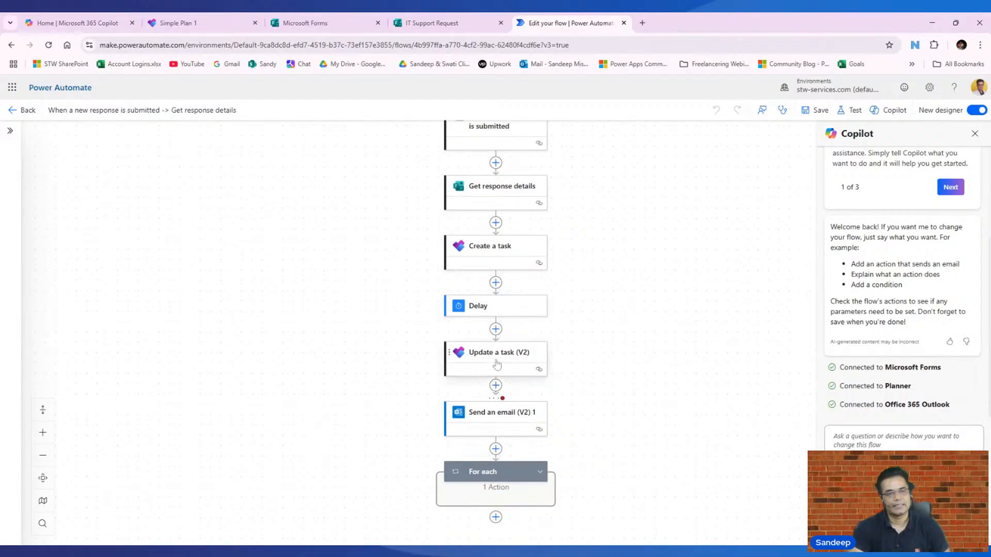
scroll(518, 348, down, 1)
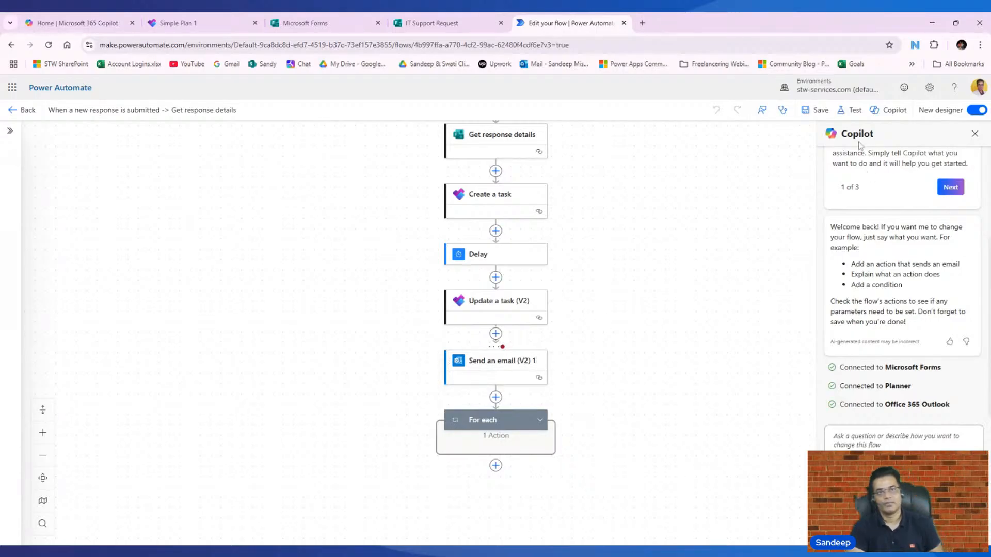
click(849, 115)
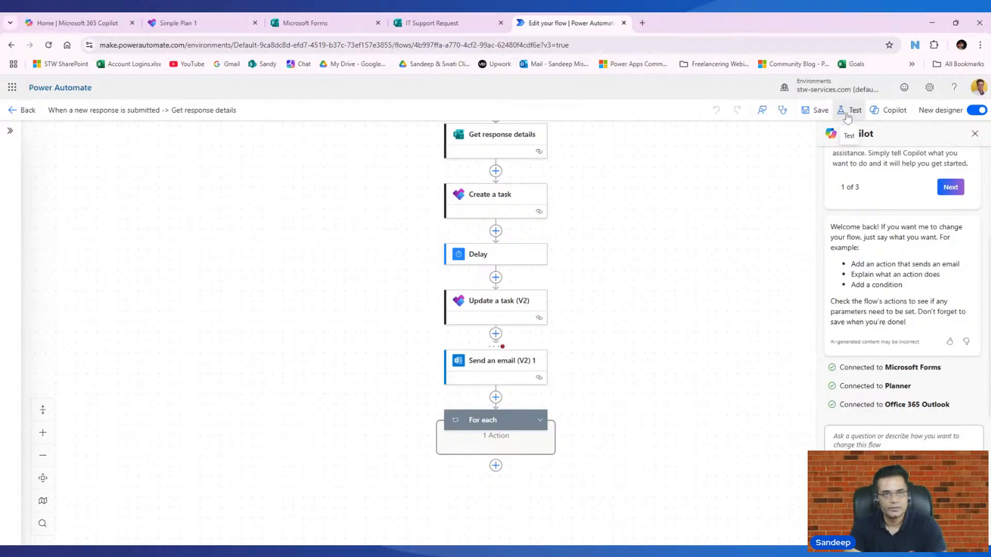
click(831, 141)
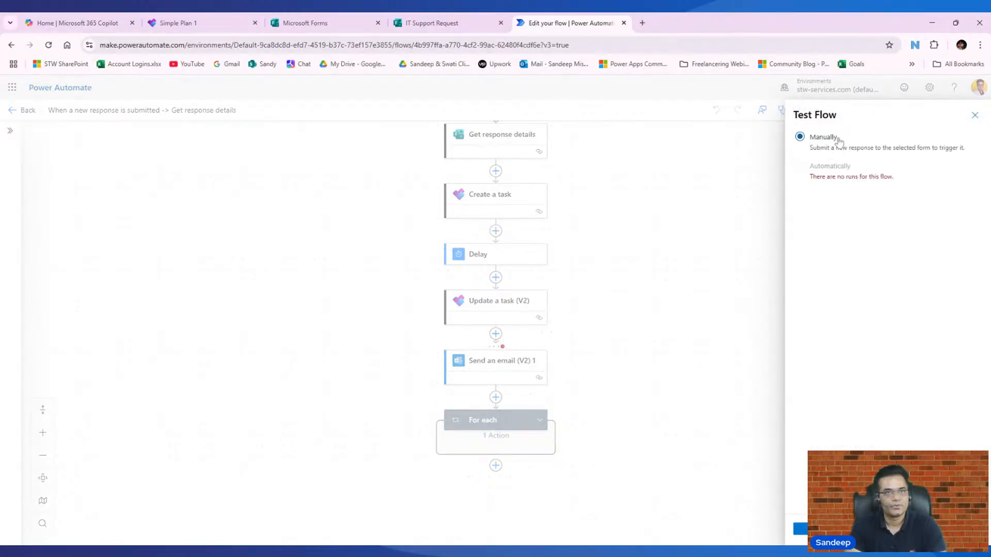
click(449, 24)
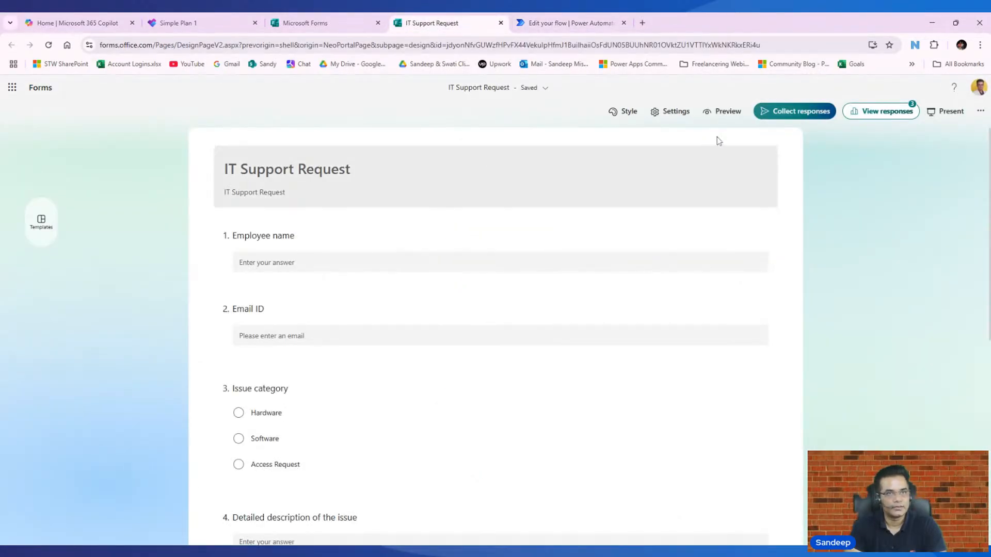
- Preview the form and enter the employee's name and e-mail address
click(722, 112)
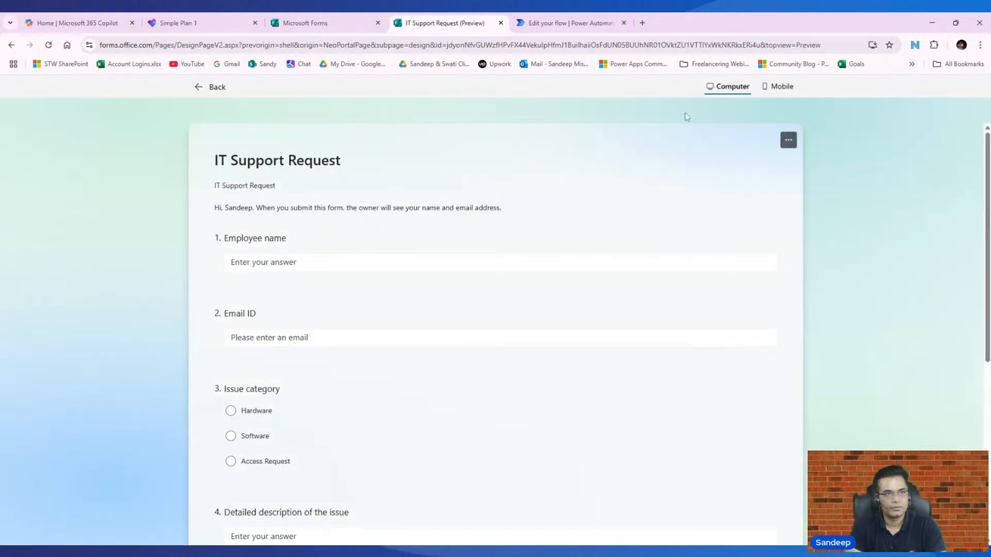
click(289, 262)
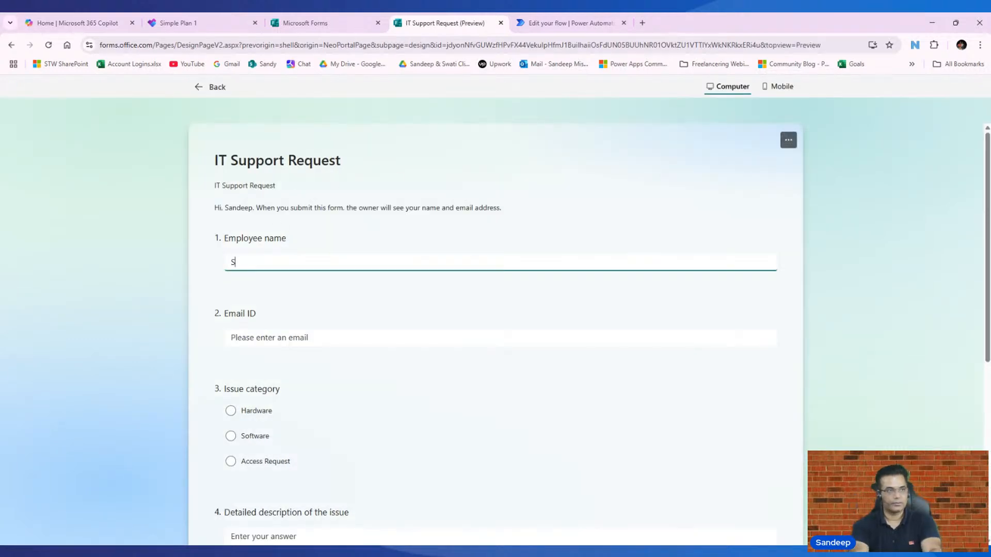
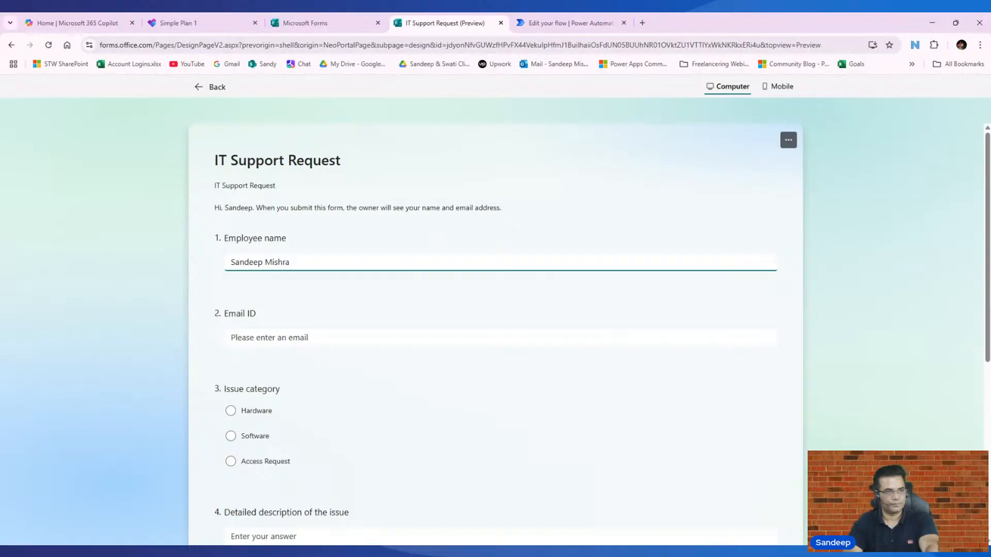
key(Tab)
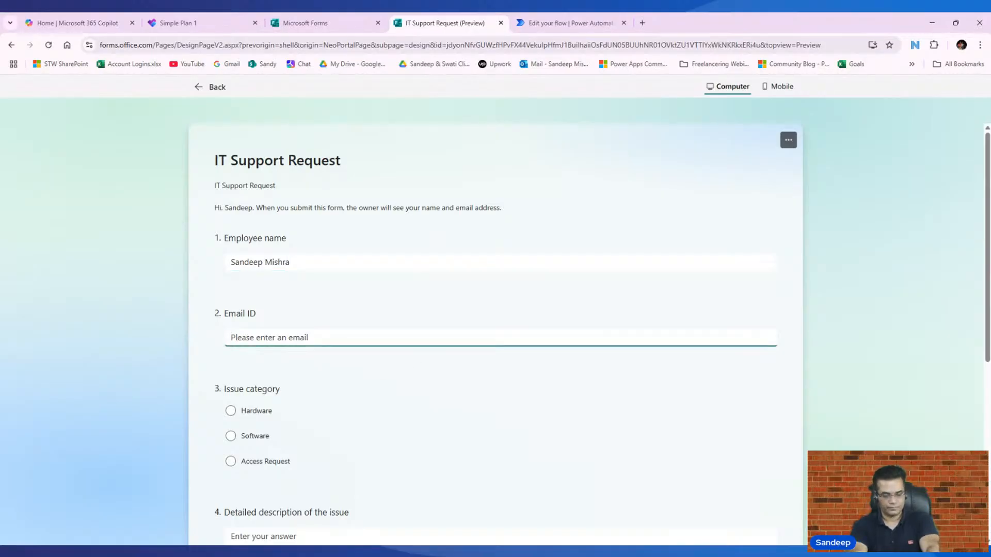
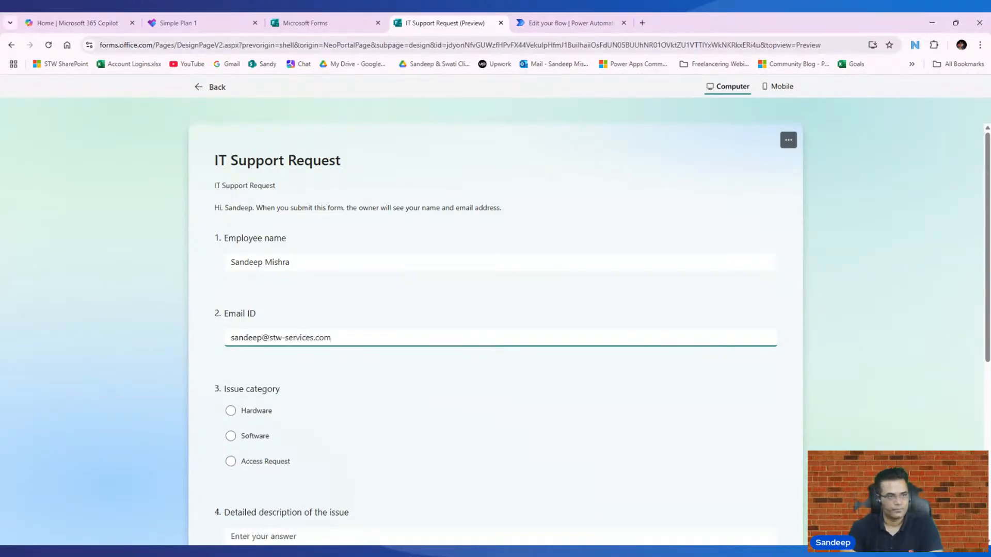
- Choose Access Request, describe 'I am not able to access RDC', and set urgency to High
click(231, 461)
scroll(376, 387, down, 5)
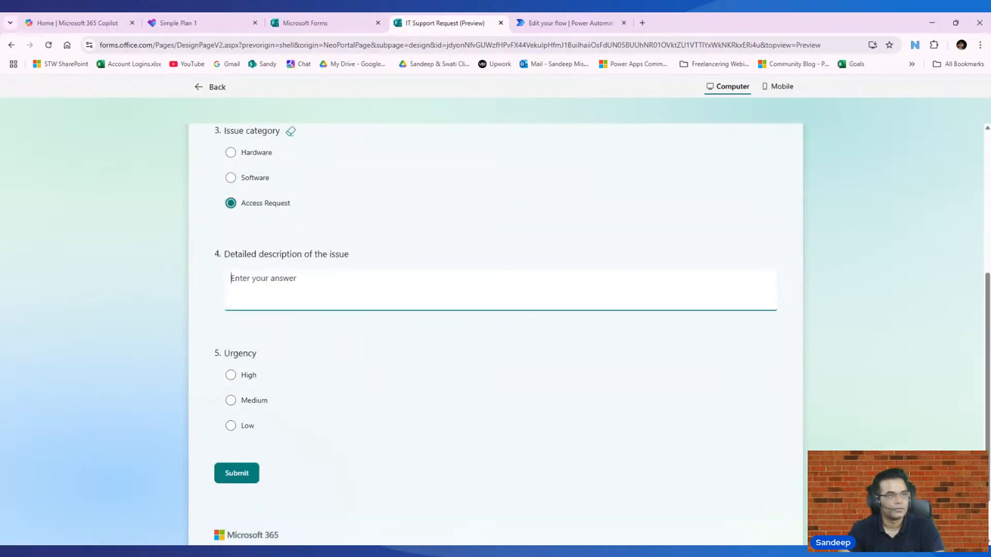
text(I am not able)
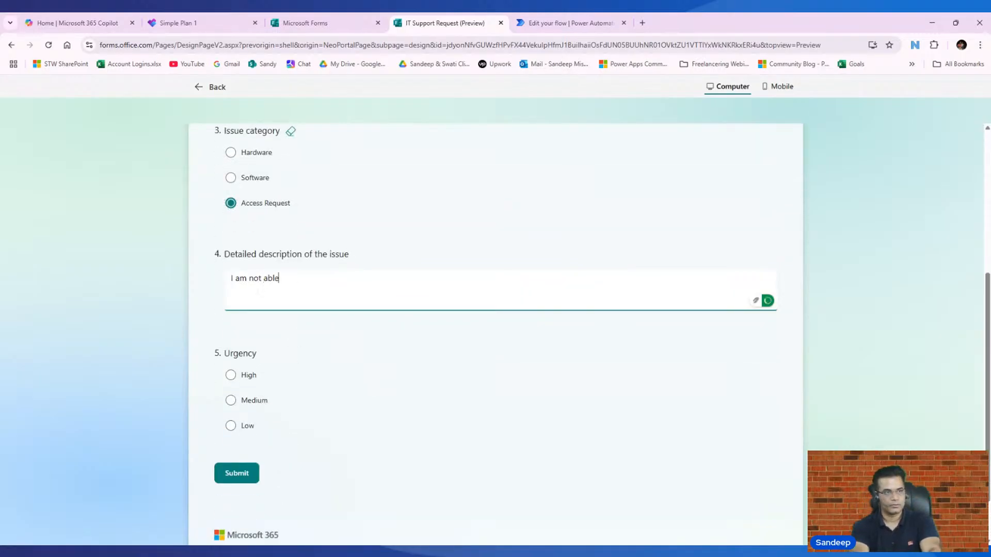
text( to access )
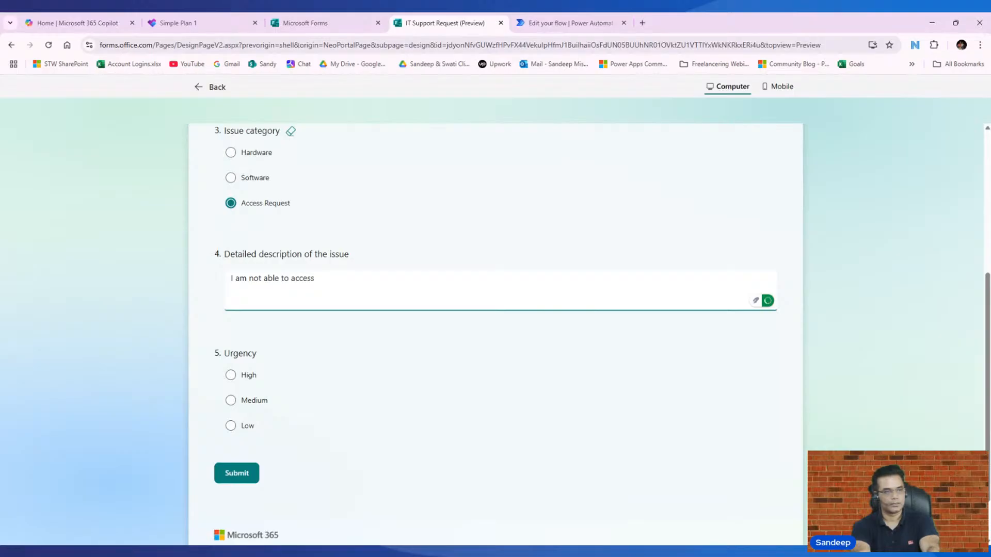
text(RDC)
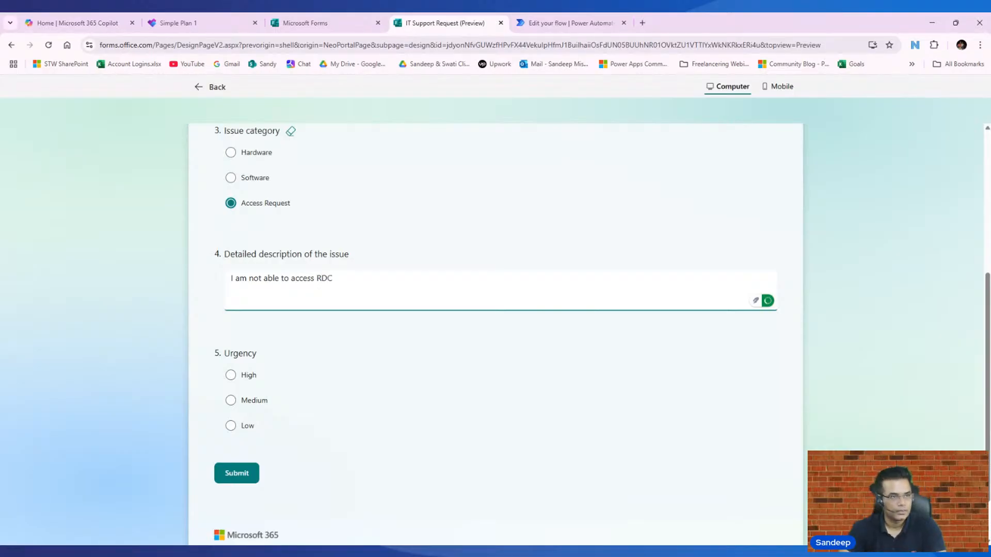
click(249, 376)
scroll(258, 413, down, 1)
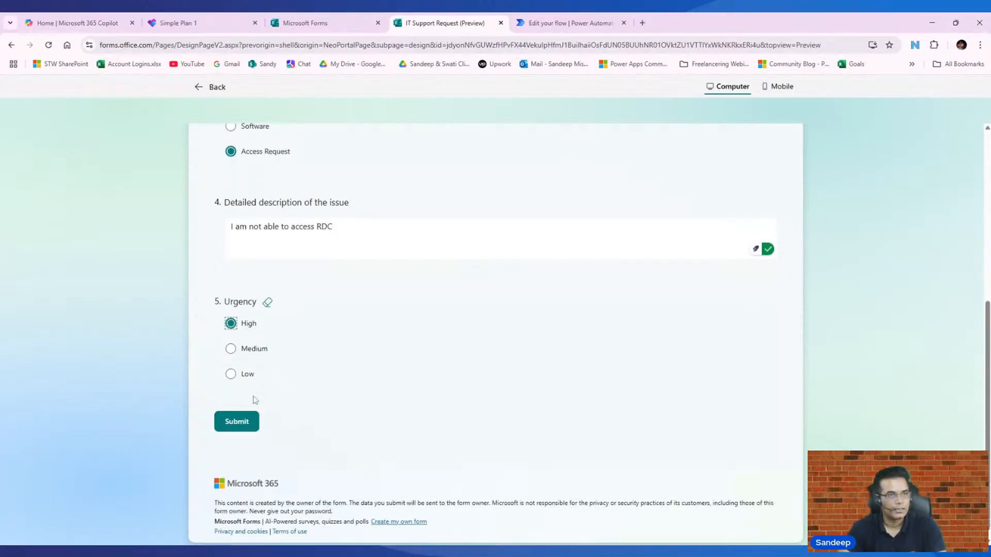
click(557, 23)
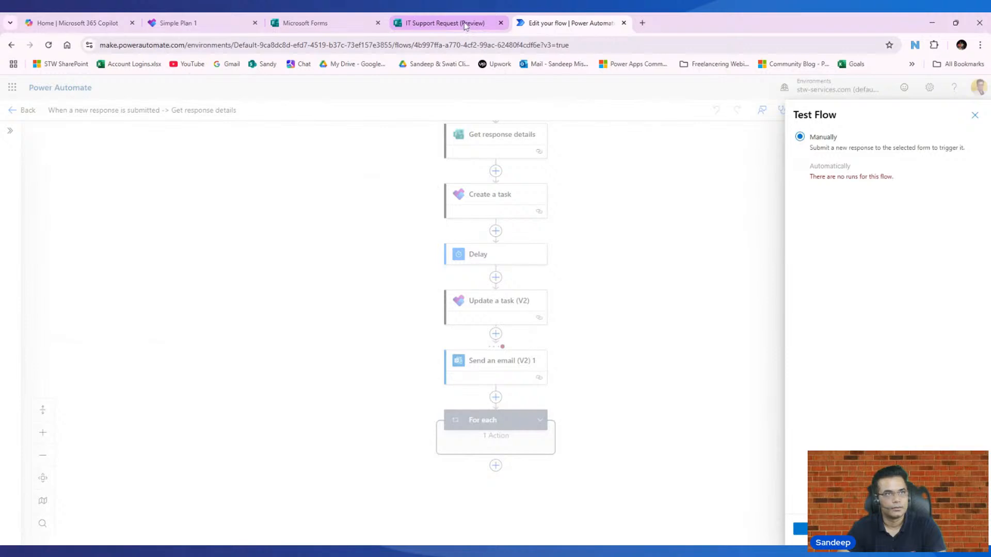
click(464, 24)
- Submit the filled response and check the flow before returning to the form
click(236, 420)
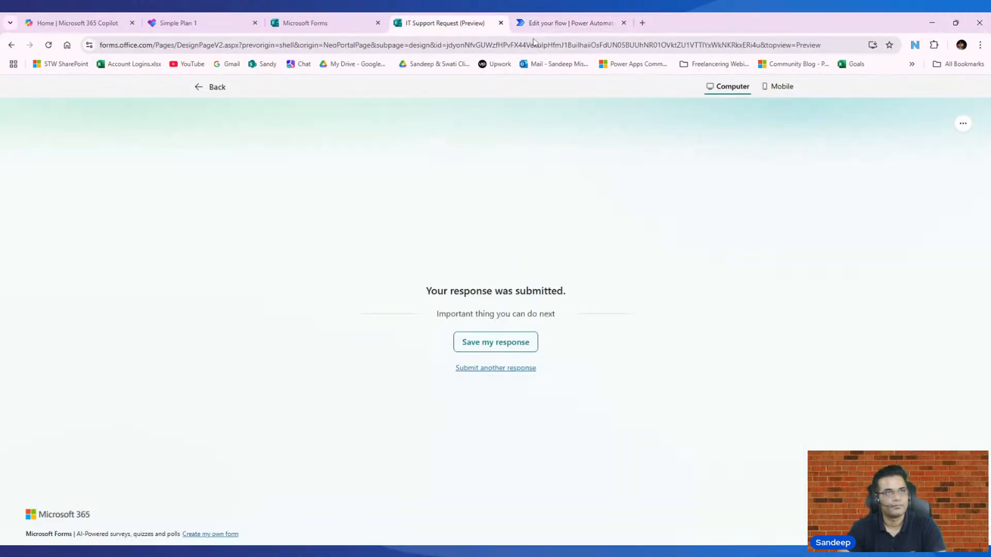
click(550, 25)
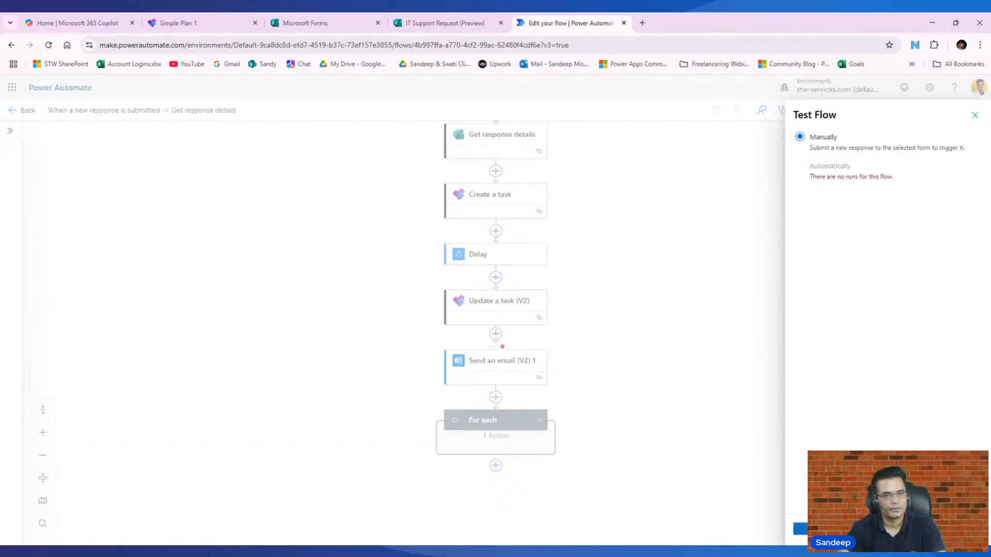
click(422, 27)
- Start another response with the employee's name and e-mail address
click(495, 367)
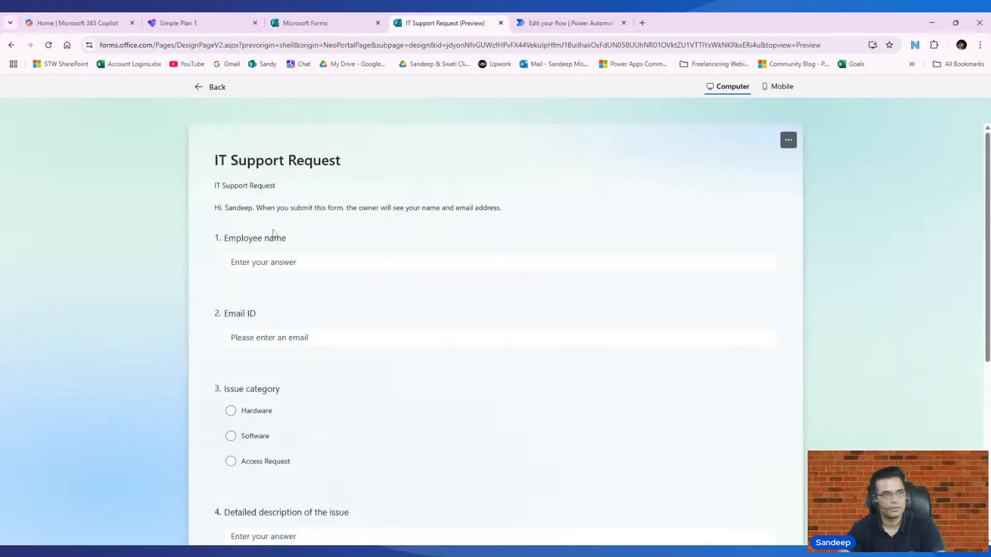
click(270, 262)
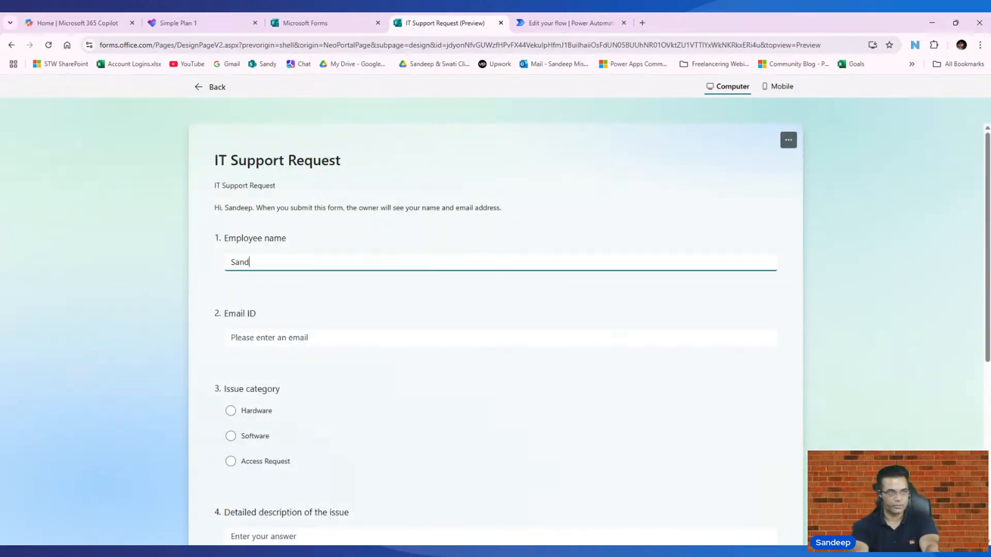
key(Tab)
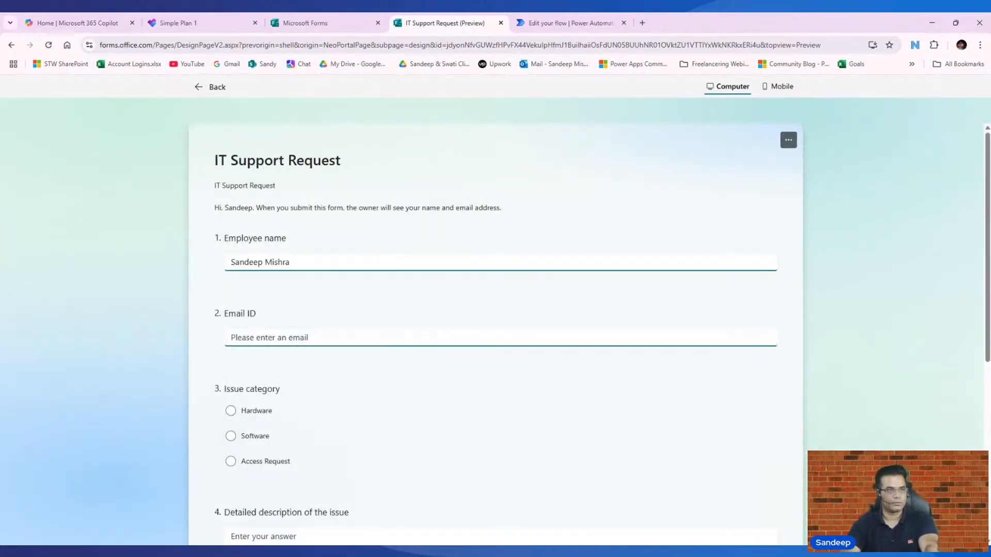
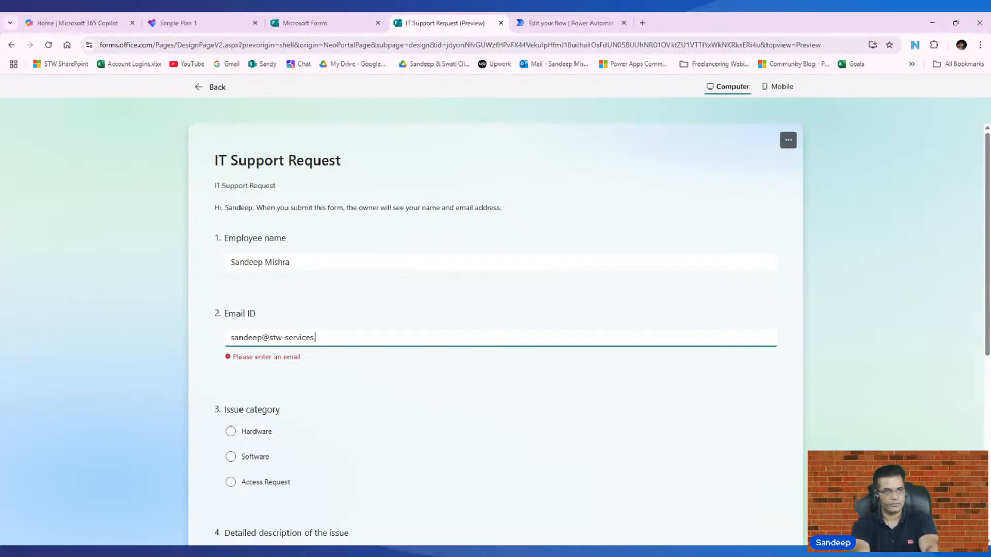
- Pick Access Request, enter 'I am not able to access RDC', choose High urgency, and submit
click(256, 461)
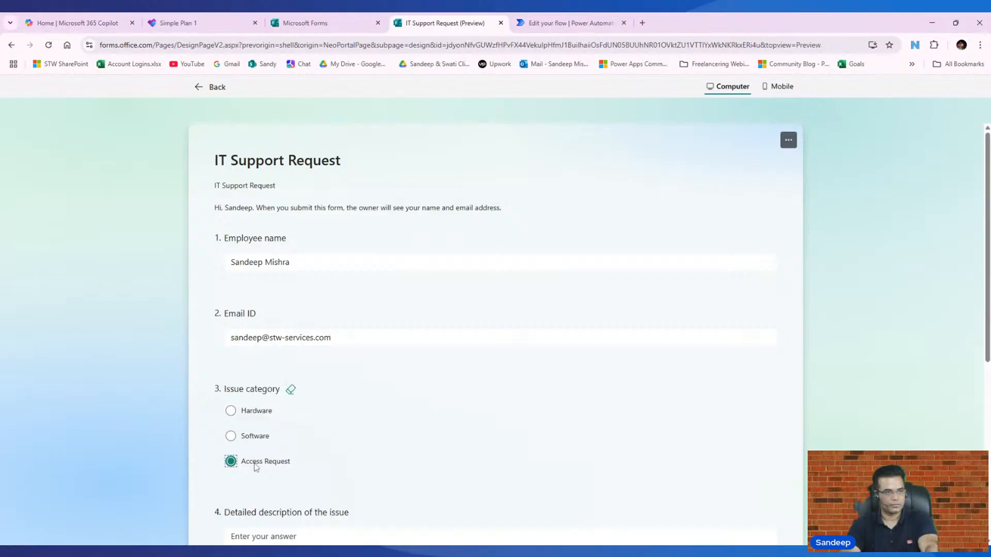
scroll(258, 469, down, 5)
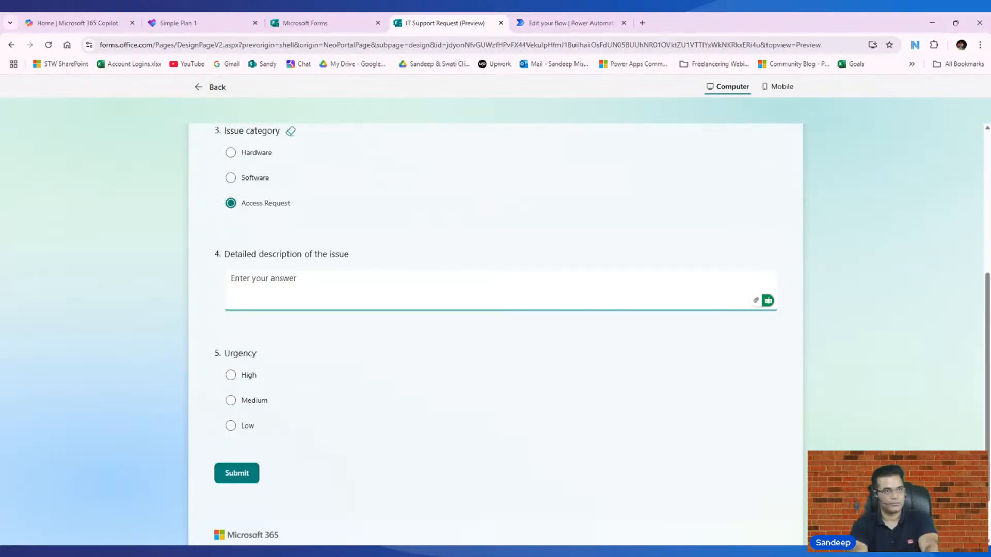
text(I am not able to access)
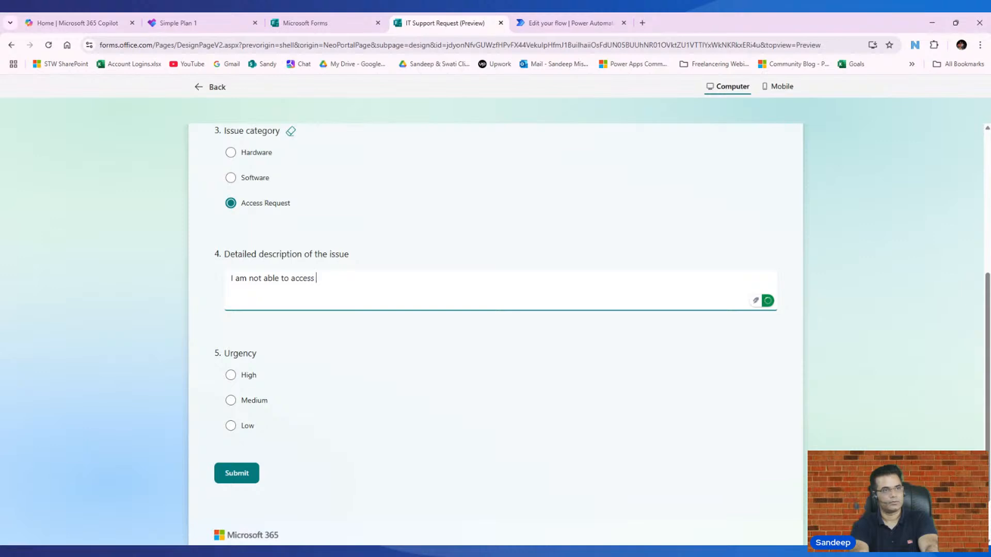
text( RDC)
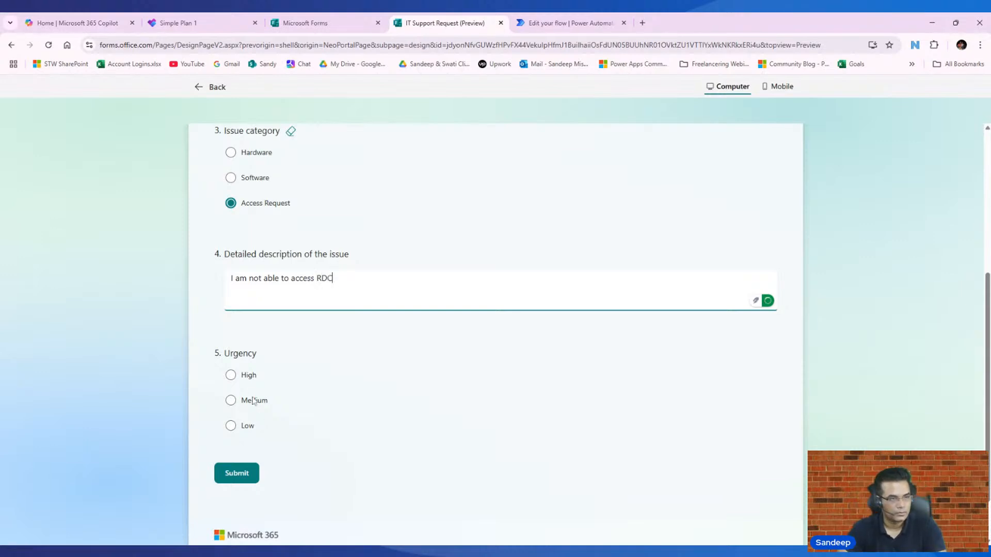
click(250, 377)
click(235, 473)
click(554, 23)
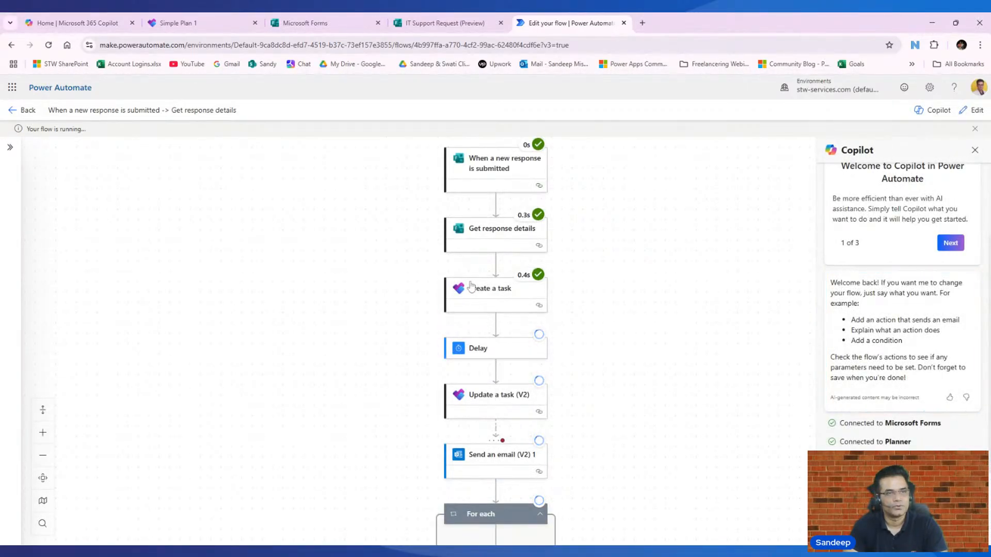
- Scroll the run results to confirm Delay and Update a task succeeded and both emails were skipped
scroll(555, 333, down, 1)
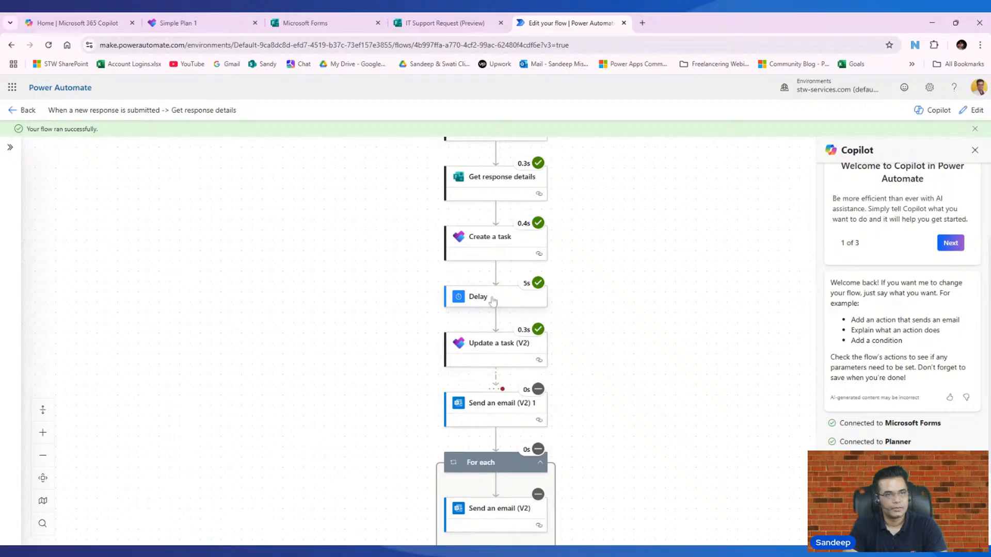
scroll(506, 356, down, 2)
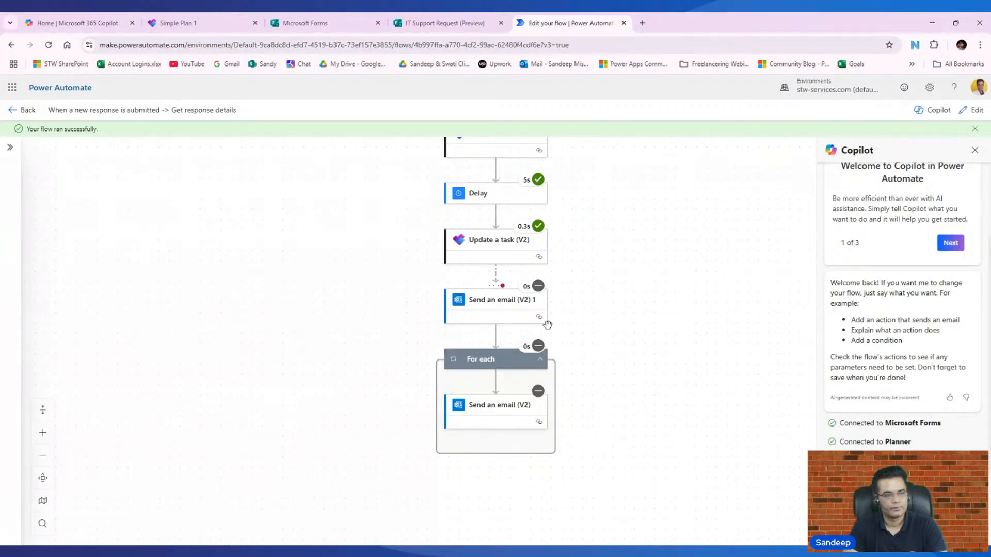
scroll(343, 270, down, 1)
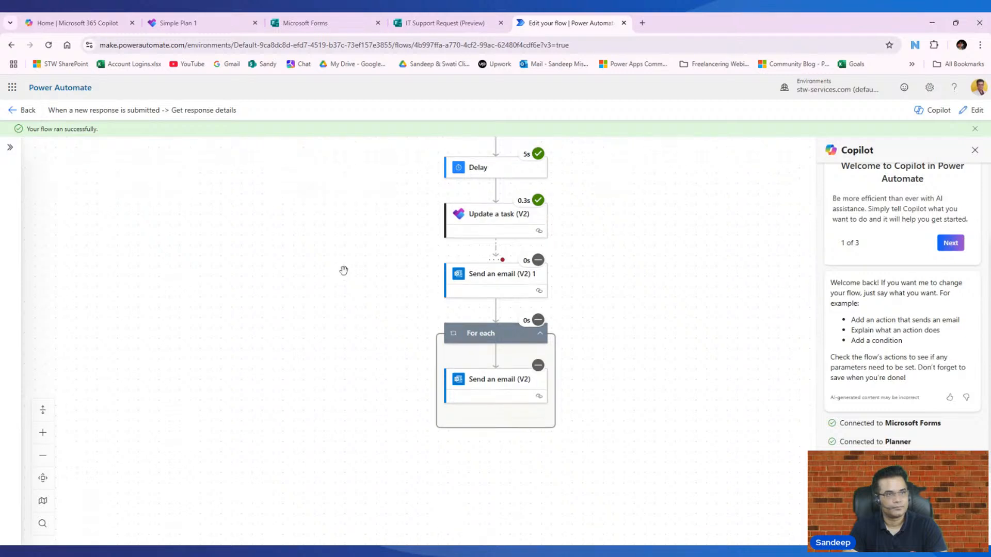
scroll(343, 271, up, 3)
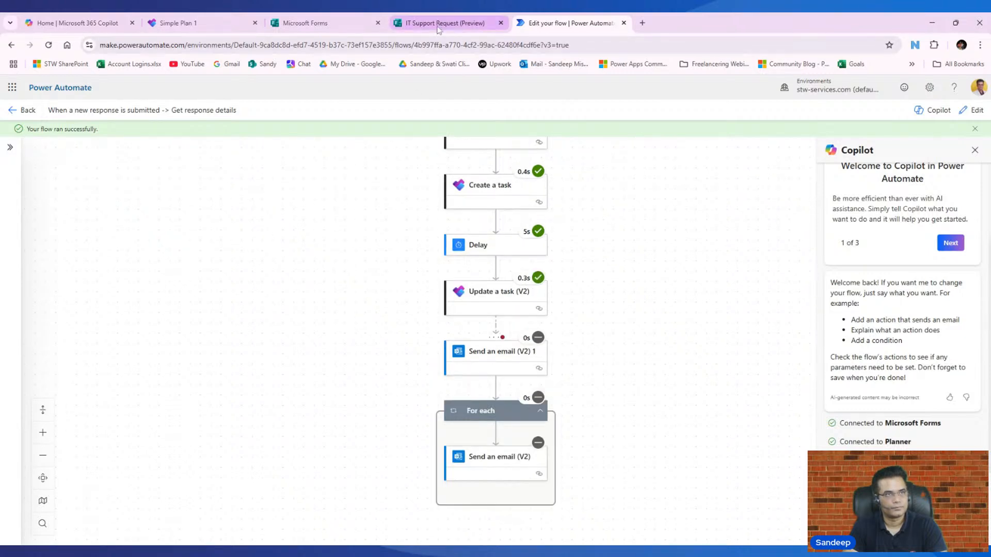
- Refresh the Simple Plan 1 board to show the new 'I am not able to access RDC' tasks under New
click(196, 23)
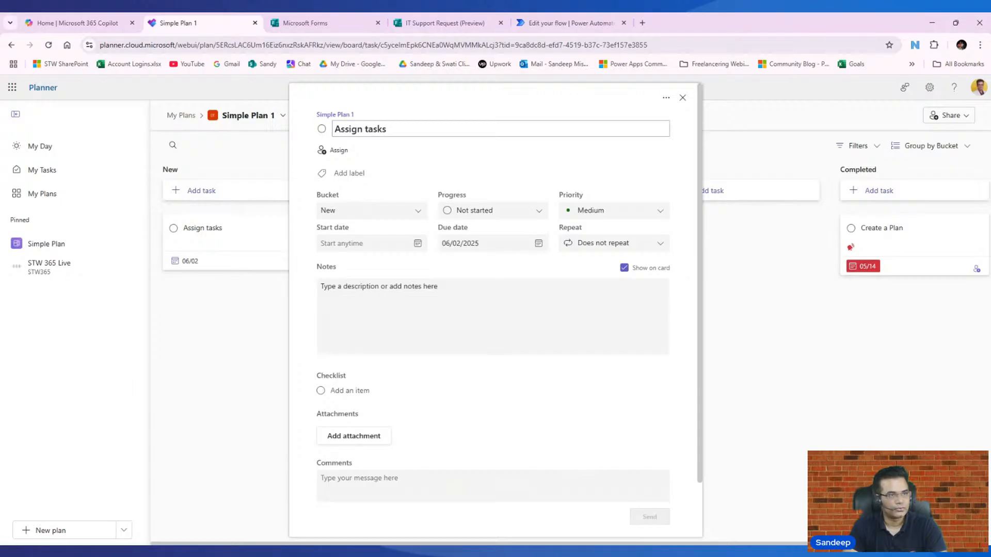
click(683, 97)
click(49, 45)
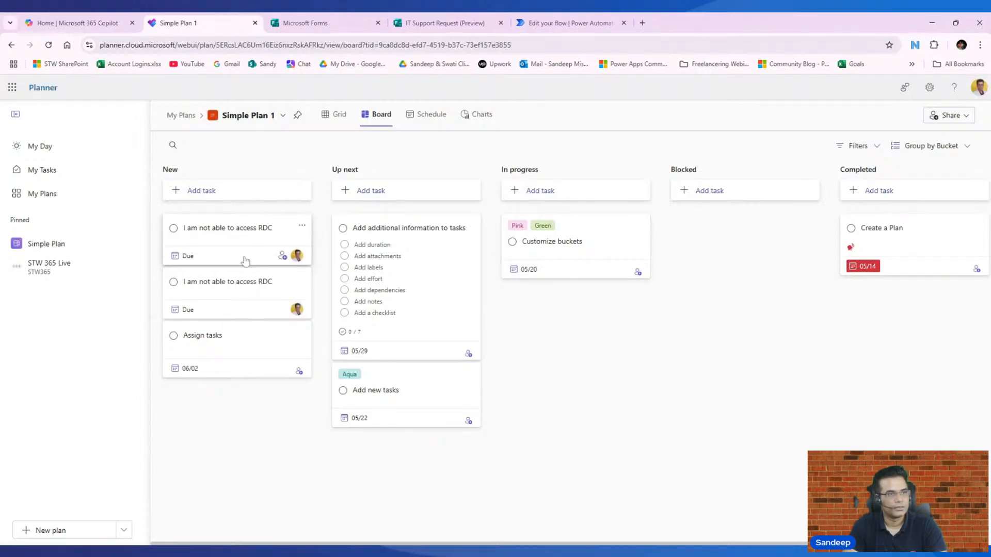
click(577, 23)
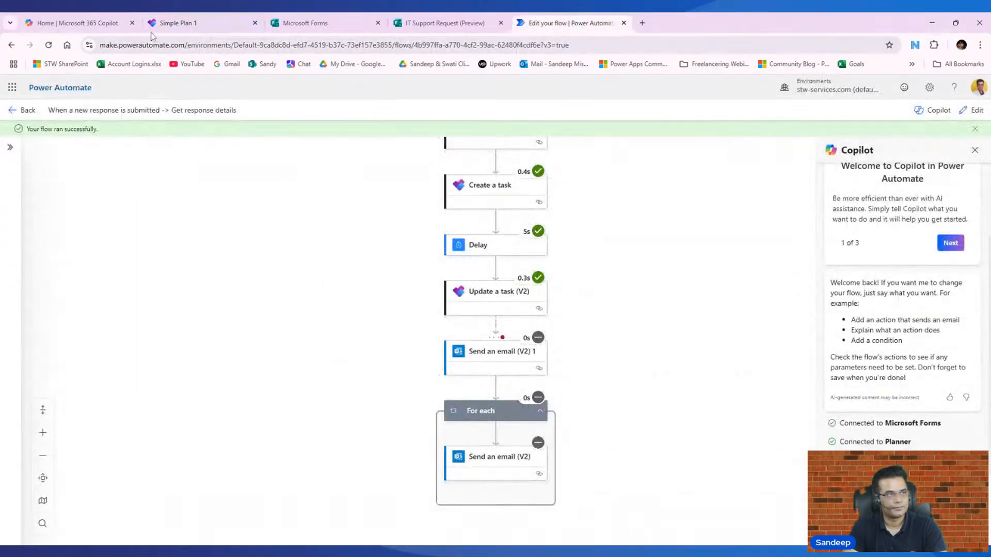
- Reload the flow and scroll the editable designer from the Forms trigger down to the For each loop
click(48, 45)
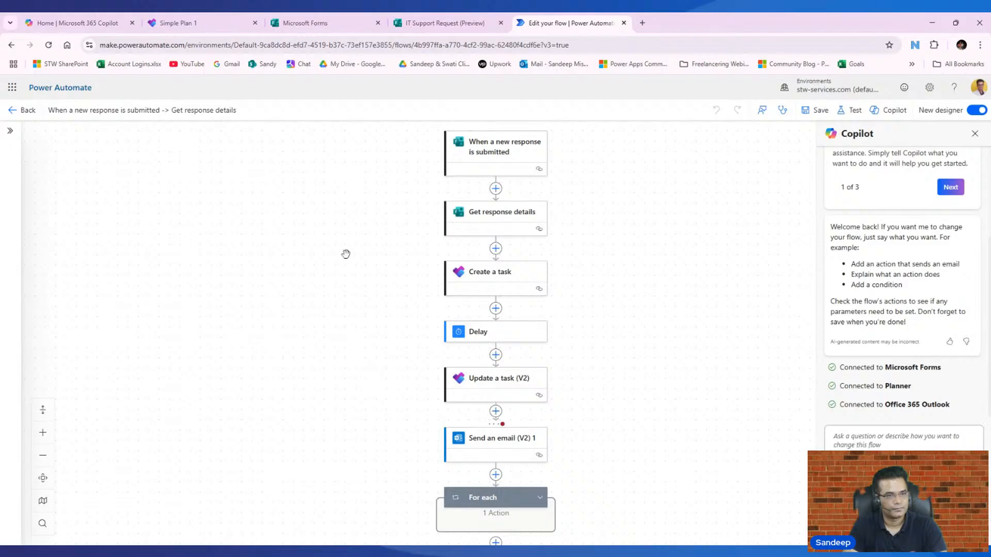
scroll(286, 288, down, 1)
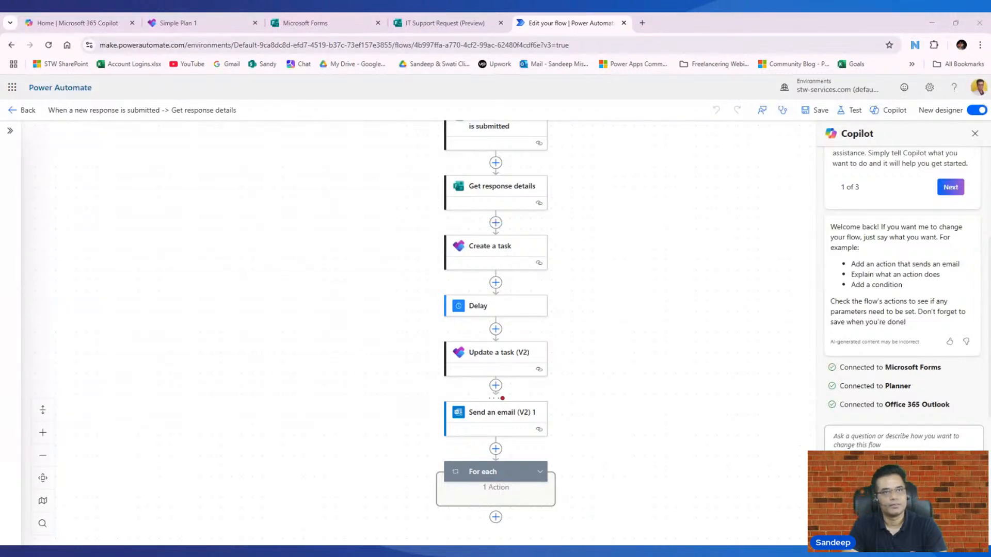
scroll(581, 393, up, 1)
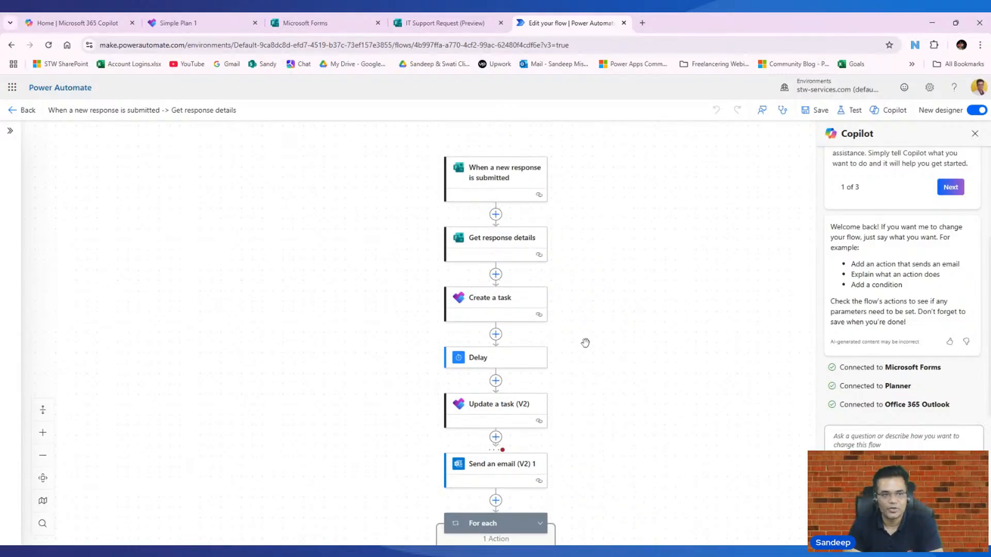
scroll(586, 343, down, 1)
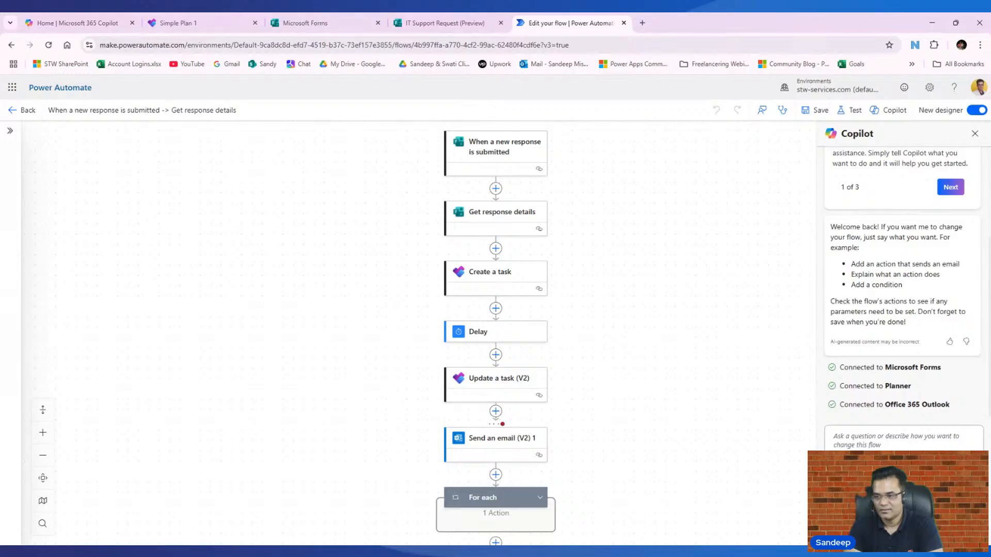